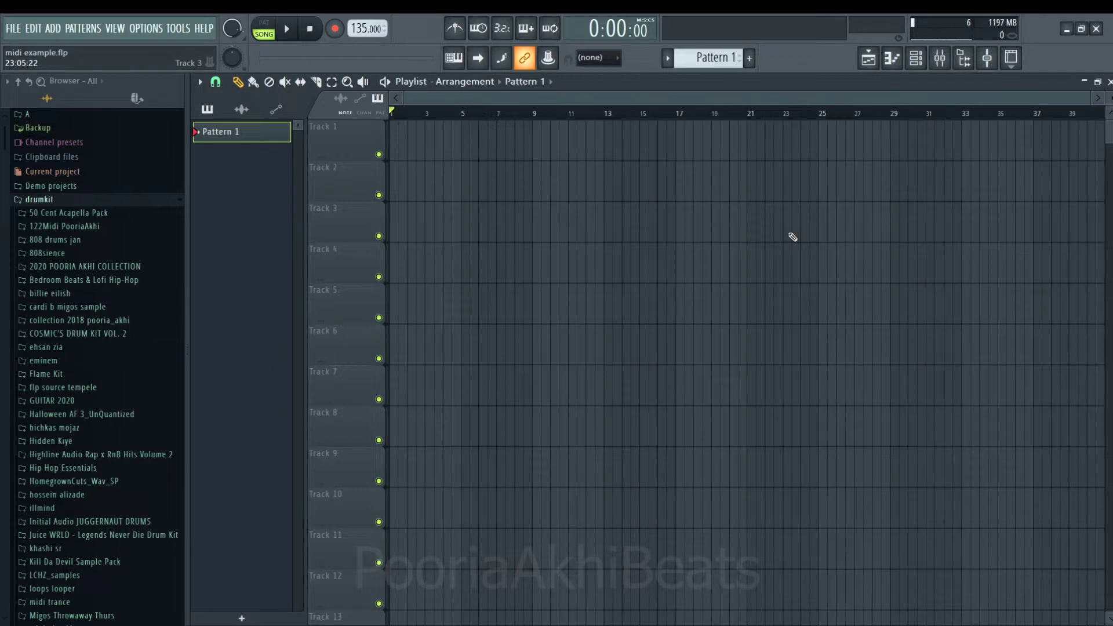
# Open the 122Midi PooriaAkhi folder inside drumkit and look through its MIDI files
pyautogui.click(58, 228)
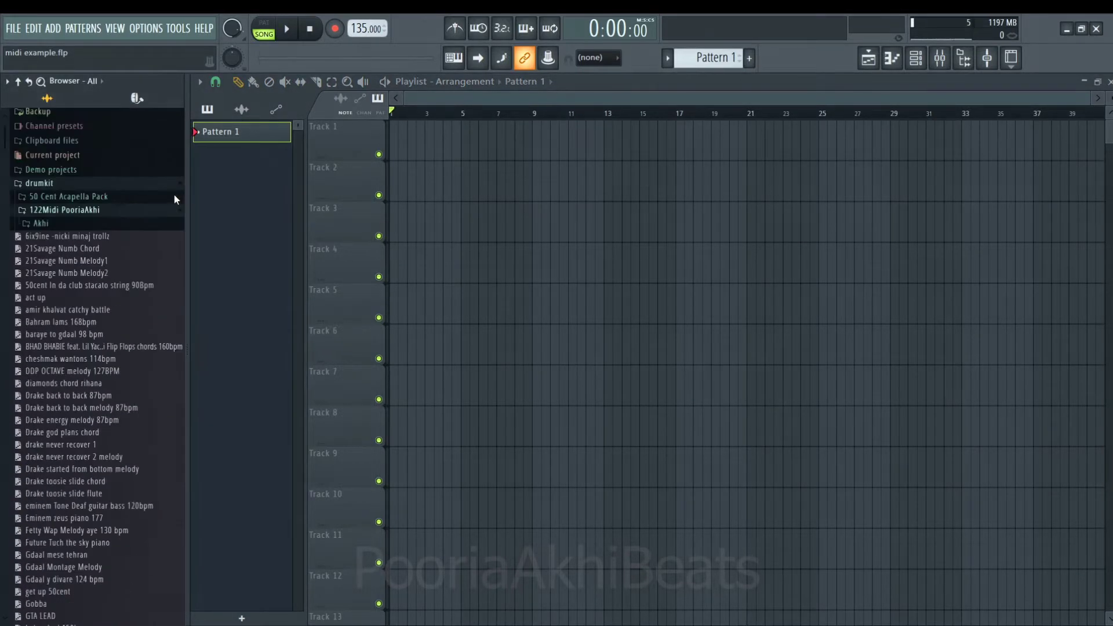
pyautogui.scroll(-5, 145, 274)
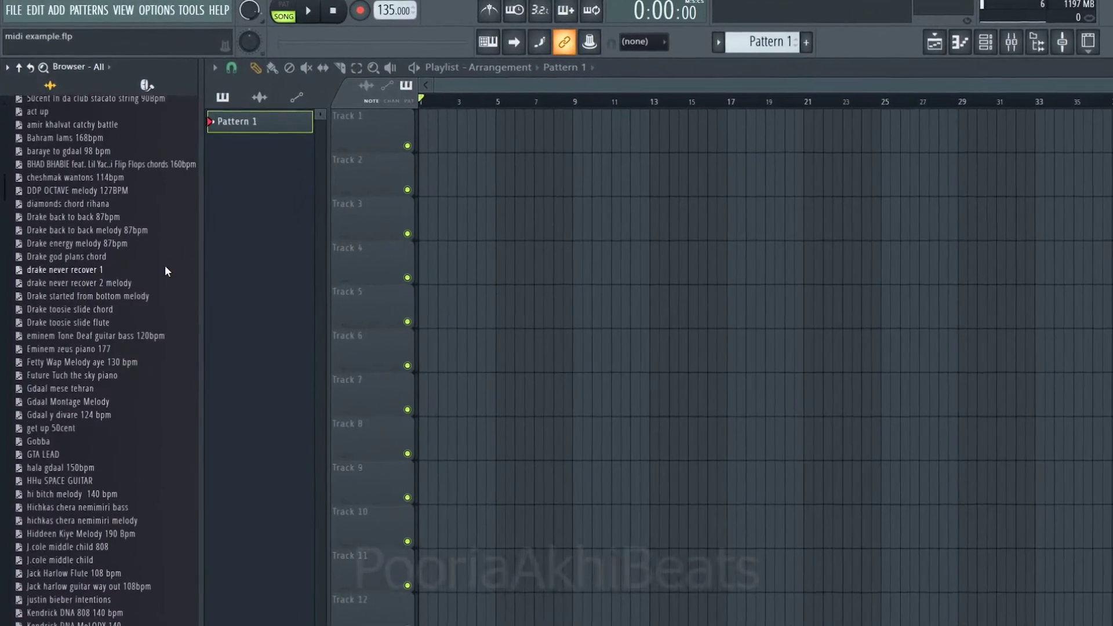
pyautogui.scroll(-3, 166, 267)
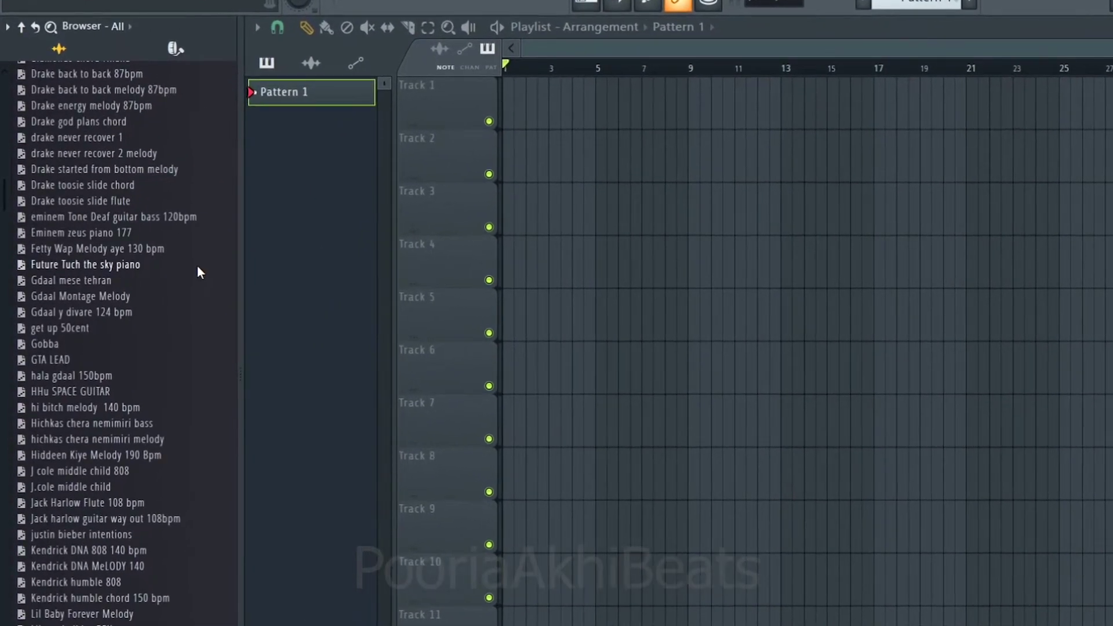
pyautogui.scroll(-4, 206, 278)
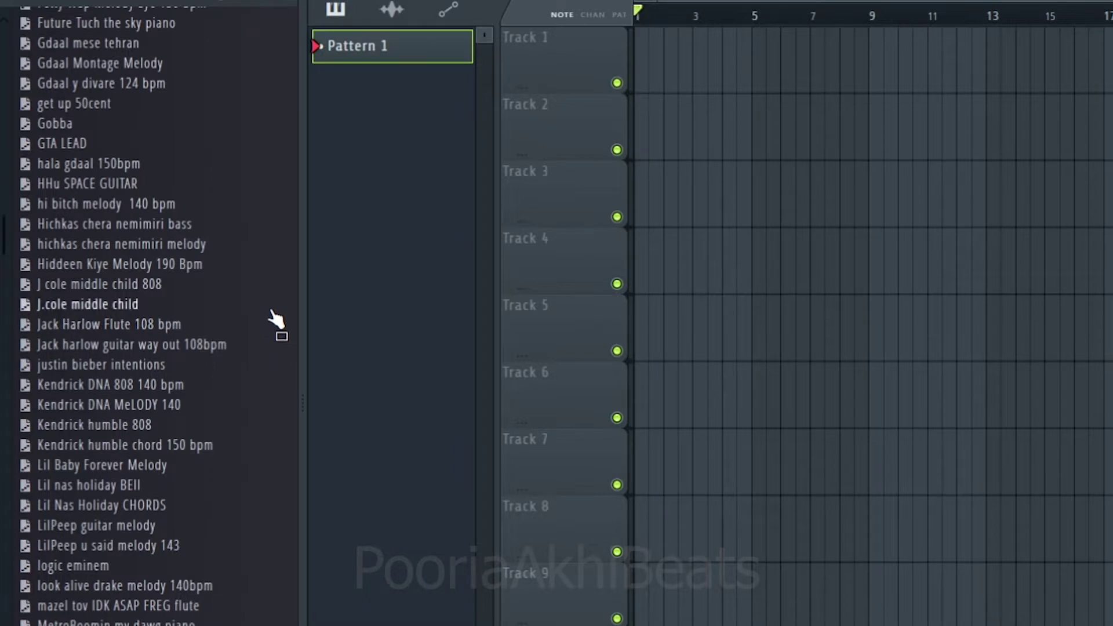
pyautogui.scroll(-2, 276, 318)
pyautogui.scroll(-2, 276, 316)
pyautogui.scroll(9, 251, 392)
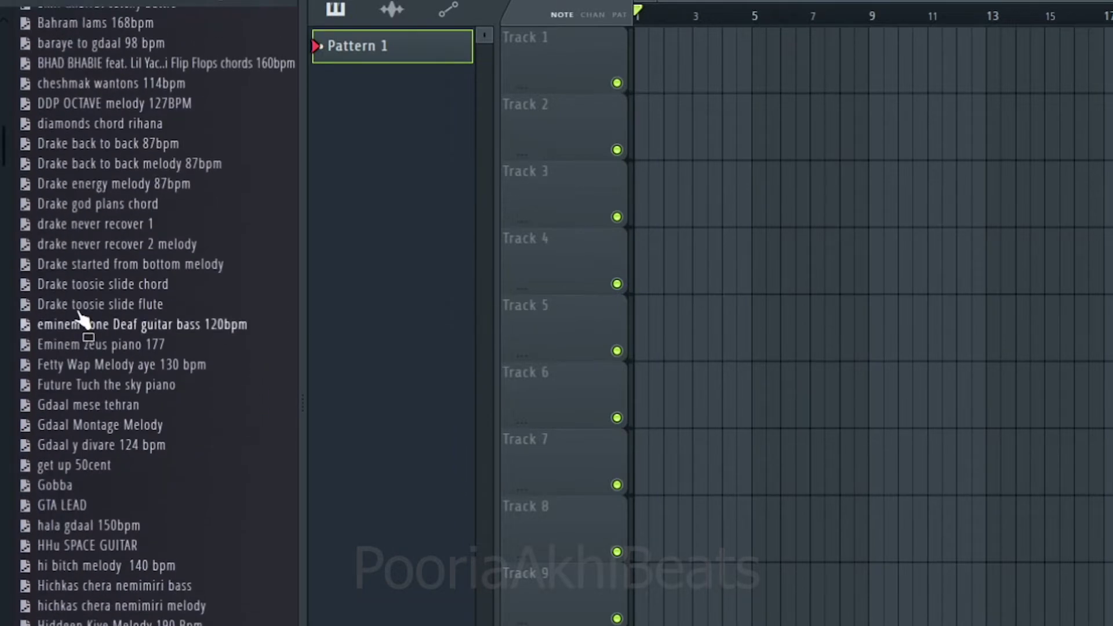
pyautogui.scroll(4, 191, 394)
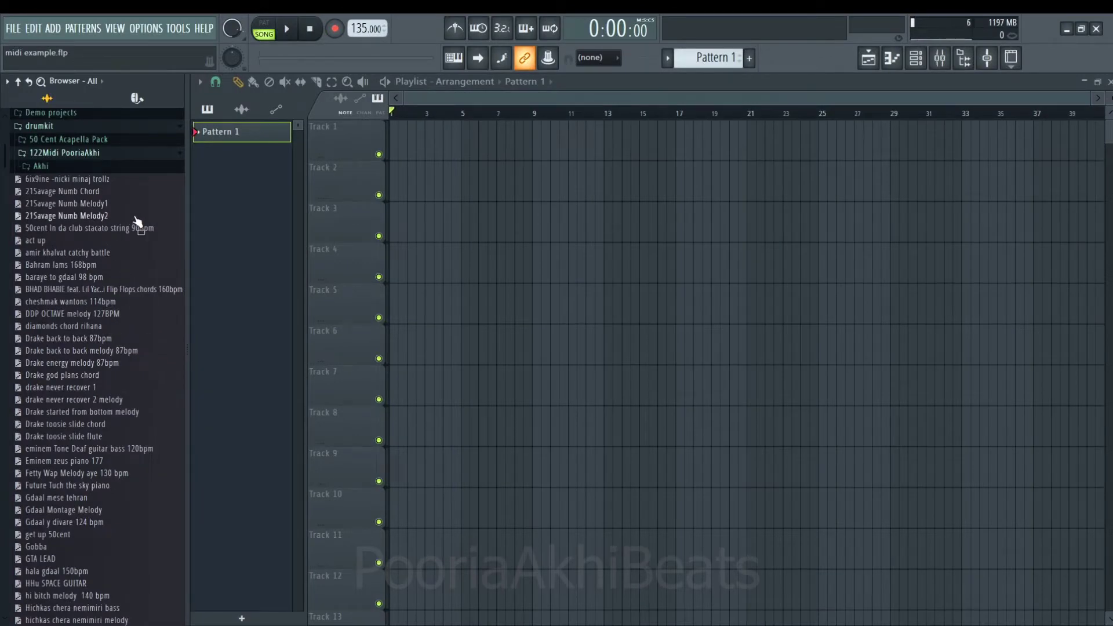
# Expand the Akhi subfolder and look through its numbered MIDI files
pyautogui.click(46, 170)
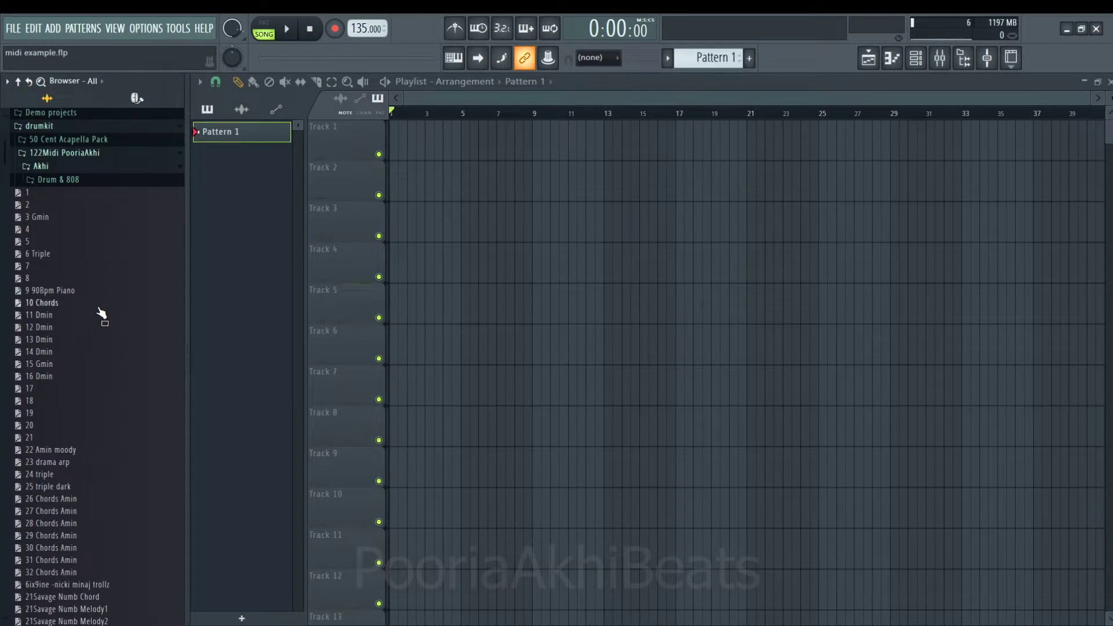
pyautogui.scroll(-4, 101, 313)
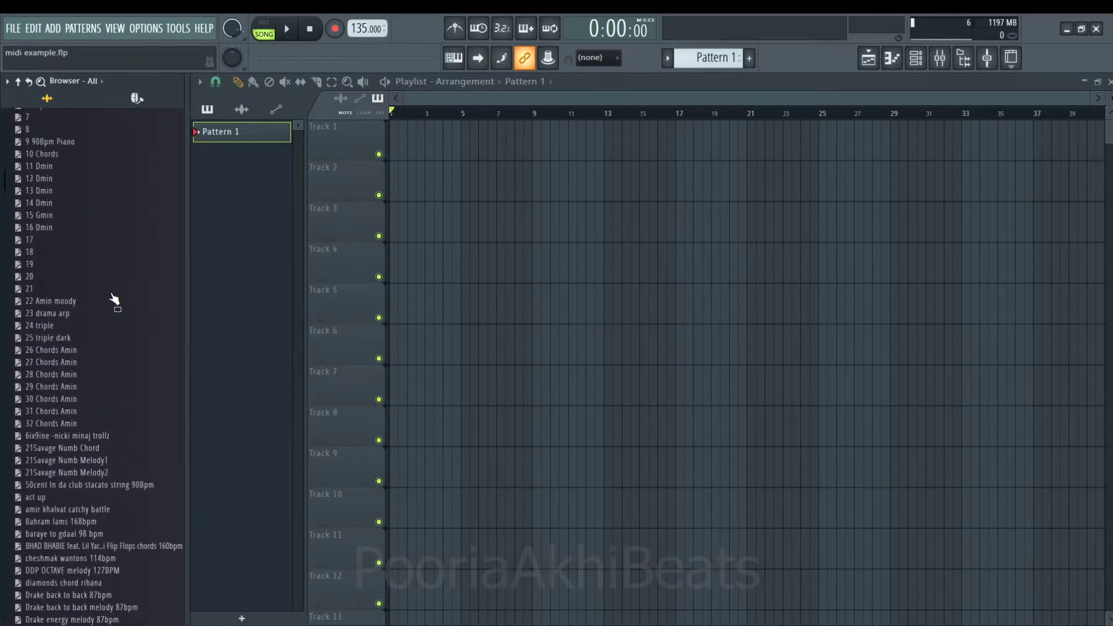
pyautogui.scroll(6, 114, 299)
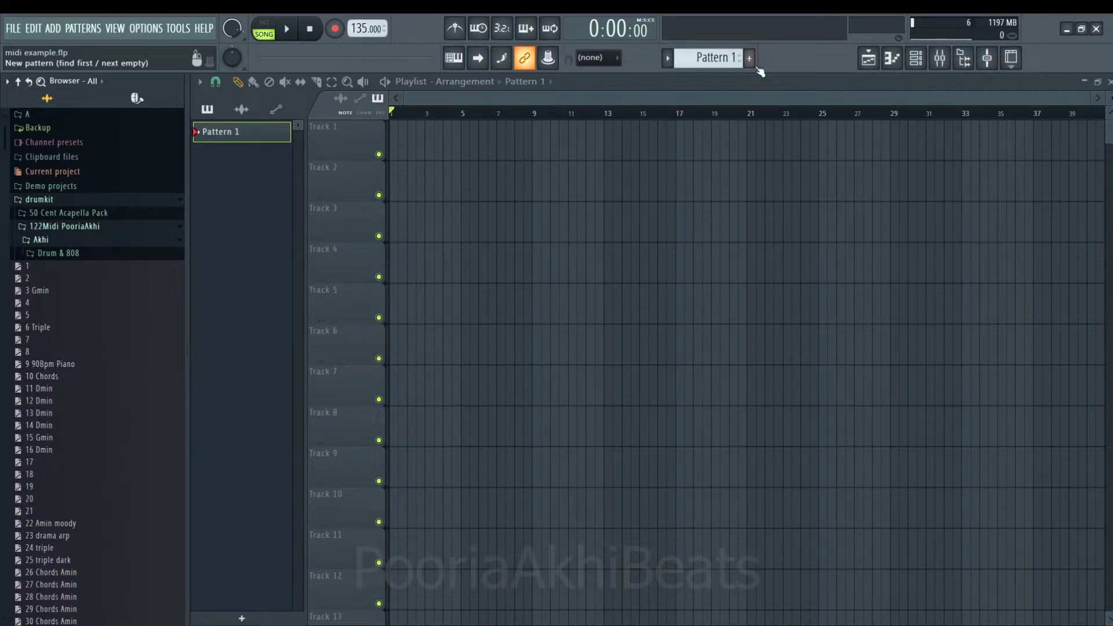
# Show the channel rack and inspect the Omnisphere and GMS instruments, including the GMS synthesizer page, closing each one
pyautogui.press('F6')
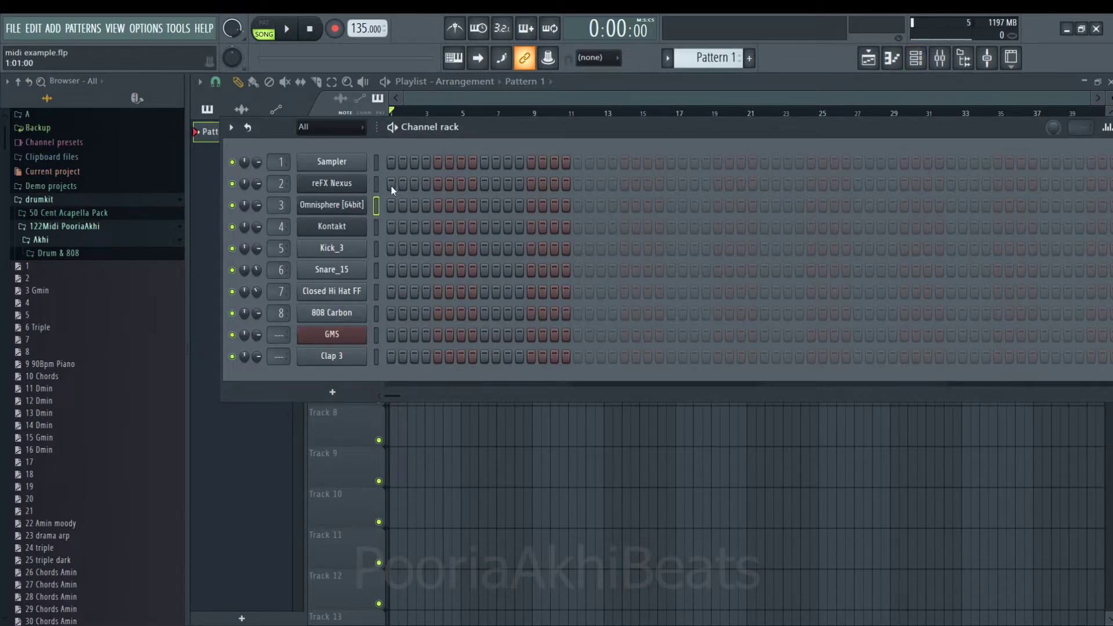
pyautogui.click(342, 211)
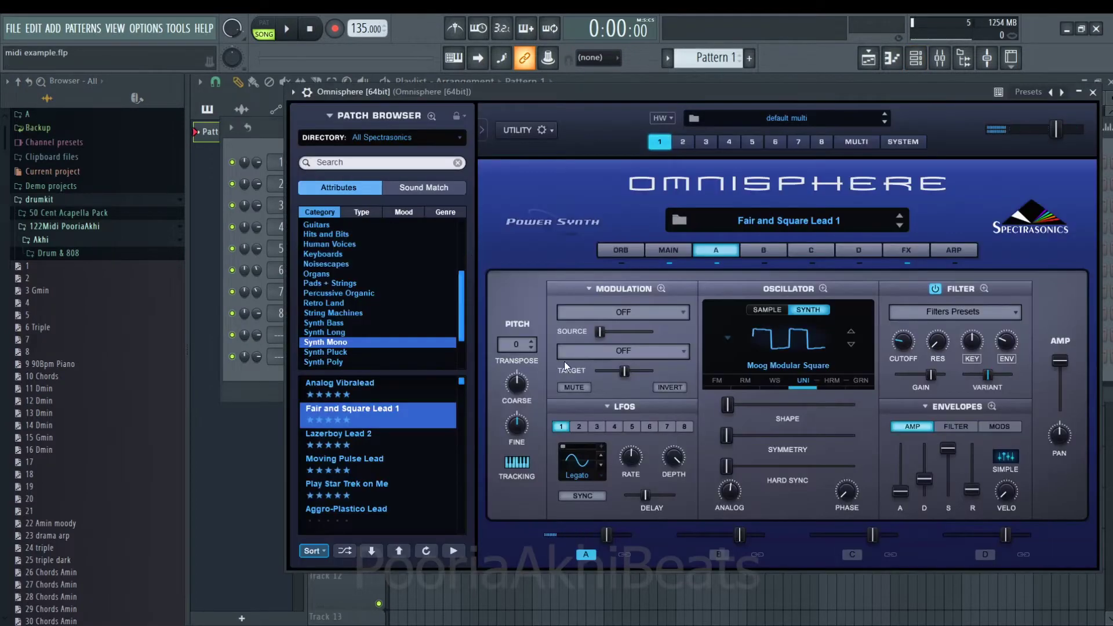
pyautogui.click(1092, 93)
pyautogui.click(344, 336)
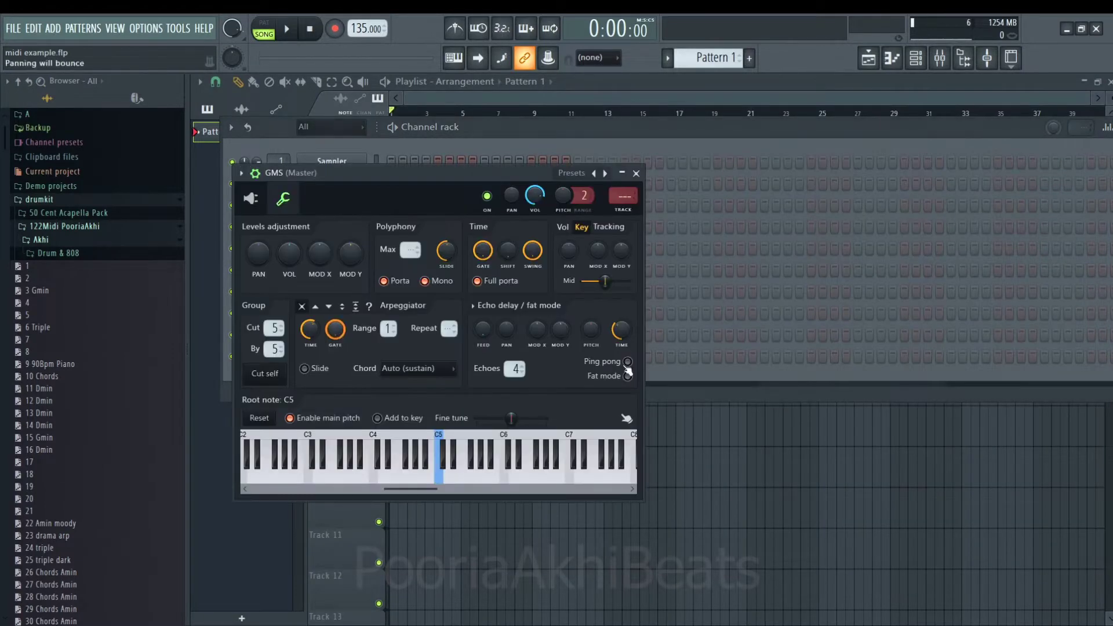
pyautogui.click(251, 199)
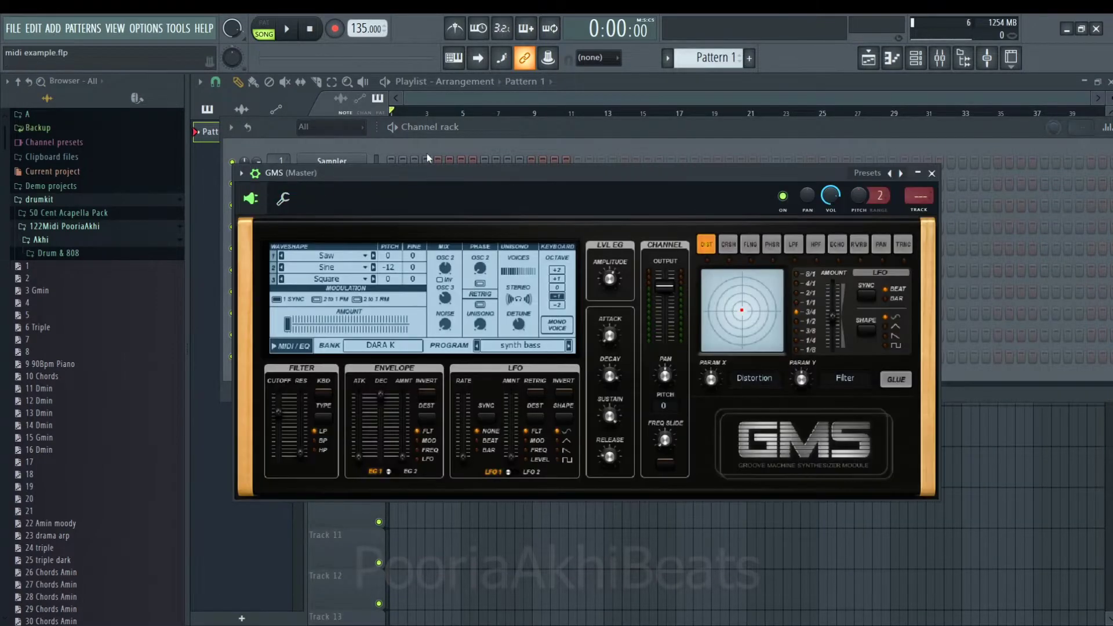
pyautogui.click(931, 173)
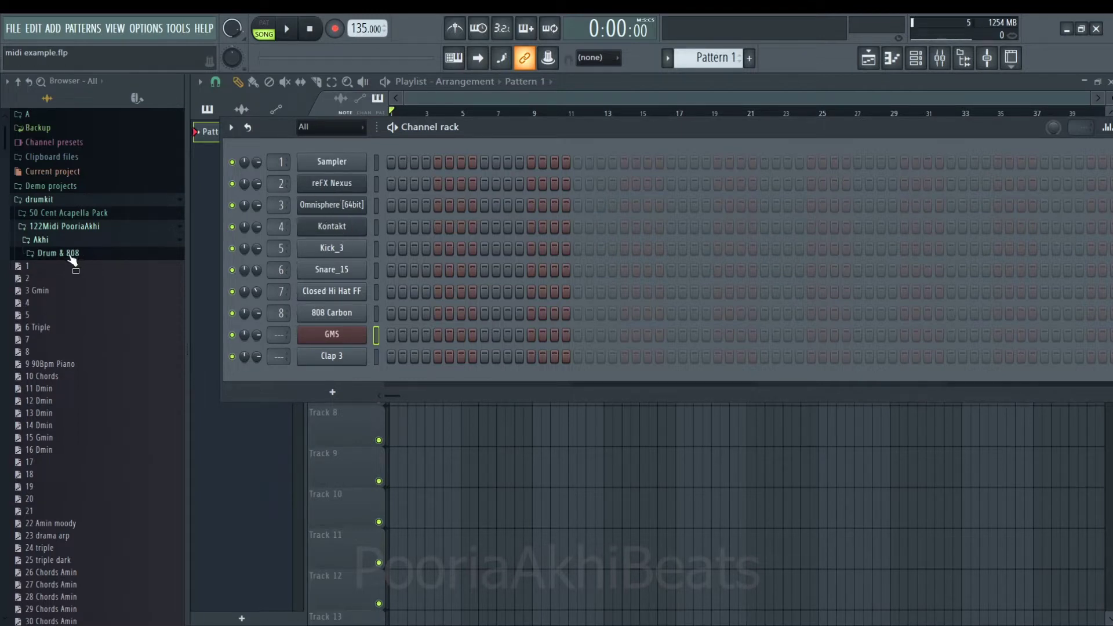
# Load MIDI file 1 from the Akhi folder onto the reFX Nexus channel and open its notes in the piano roll
pyautogui.moveTo(60, 278); pyautogui.dragTo(348, 181)
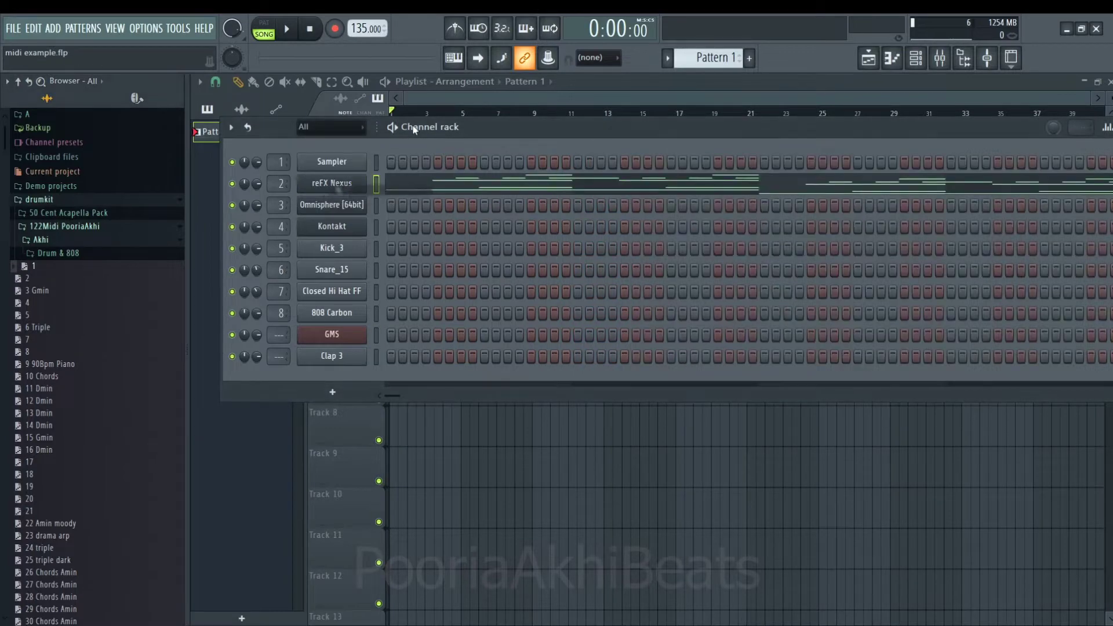
pyautogui.click(443, 184)
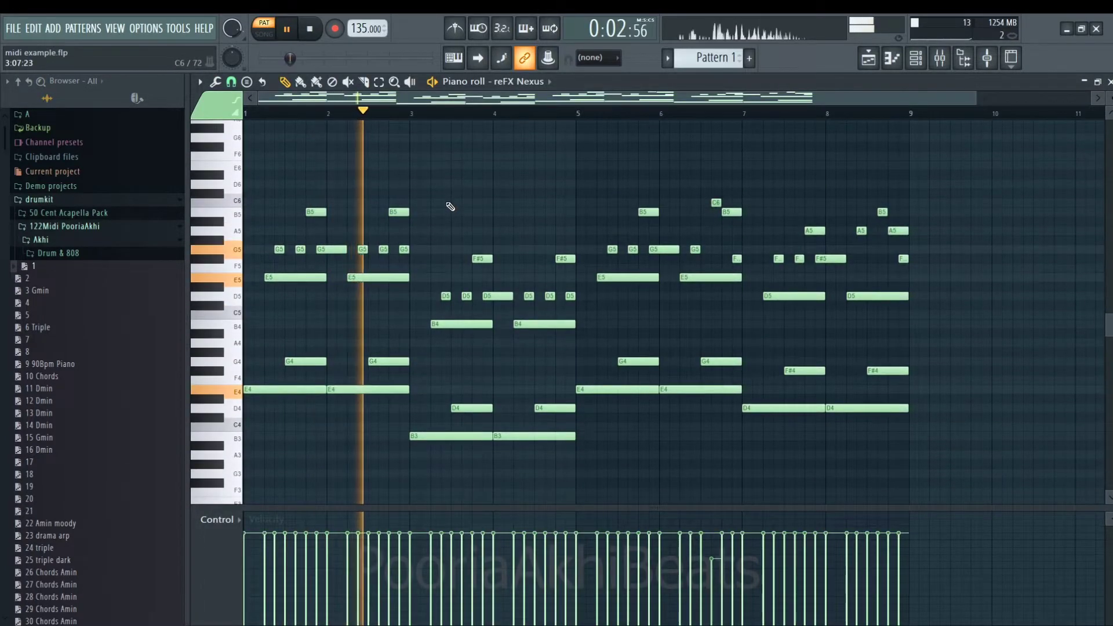
# Audition MIDI files 2, 3 Gmin and 4 in turn in the reFX Nexus piano roll
pyautogui.moveTo(87, 280); pyautogui.dragTo(421, 266)
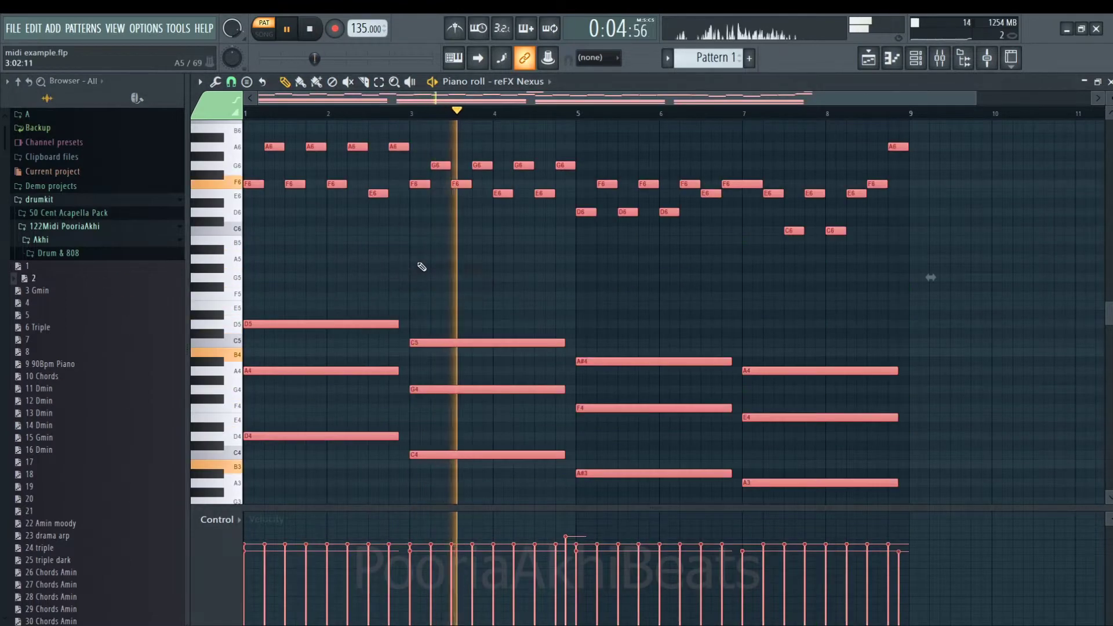
pyautogui.scroll(3, 421, 267)
pyautogui.scroll(-3, 422, 267)
pyautogui.moveTo(87, 291); pyautogui.dragTo(402, 281)
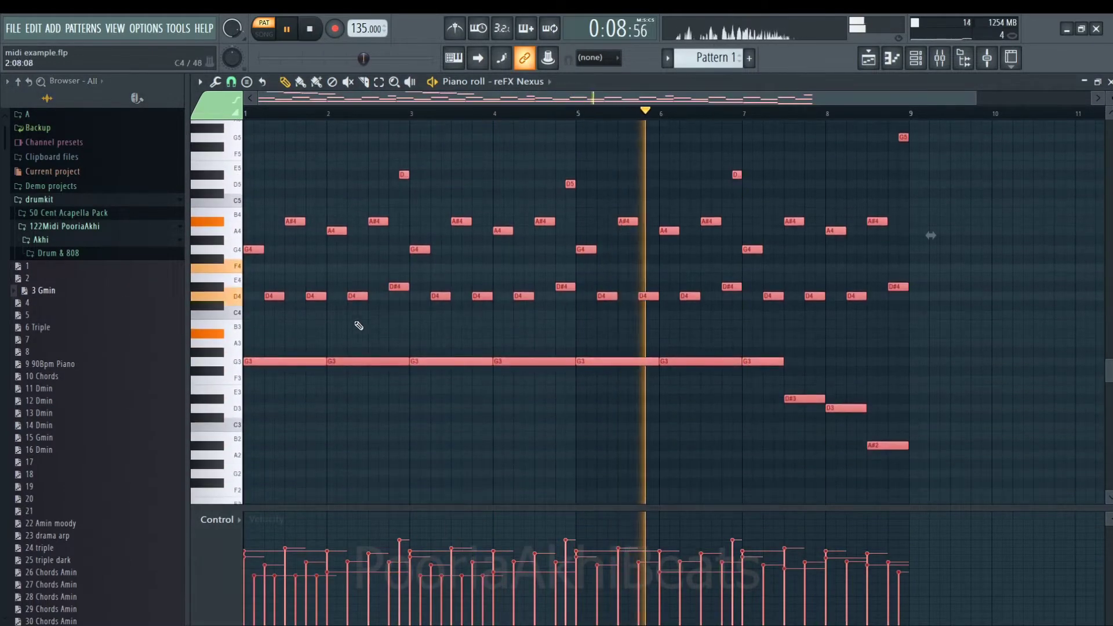
pyautogui.moveTo(75, 305); pyautogui.dragTo(360, 298)
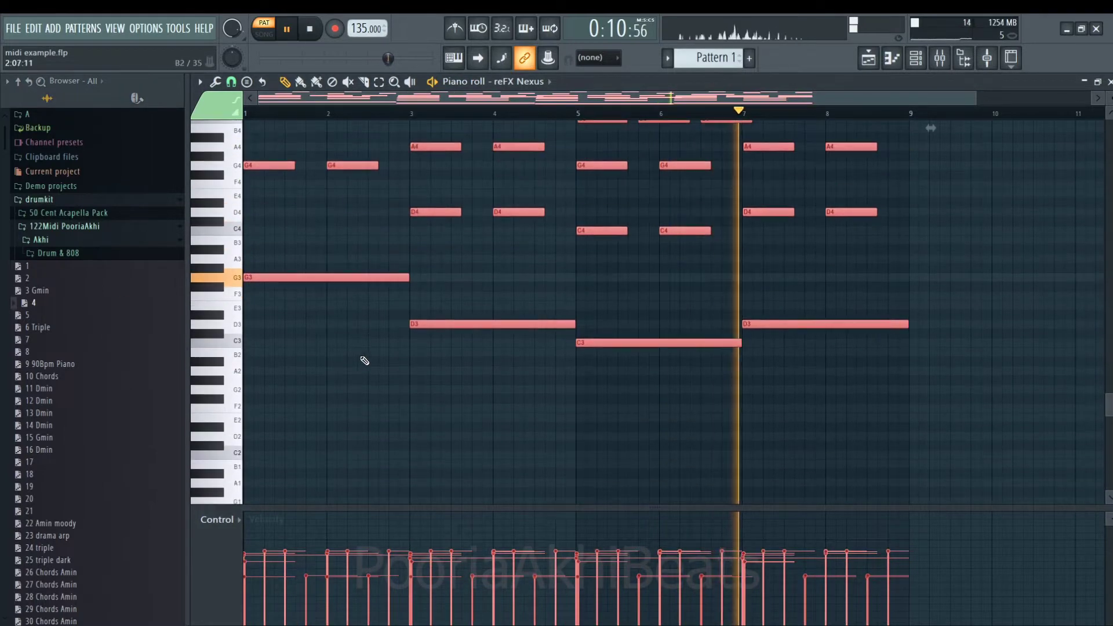
pyautogui.scroll(3, 365, 360)
pyautogui.scroll(-3, 365, 361)
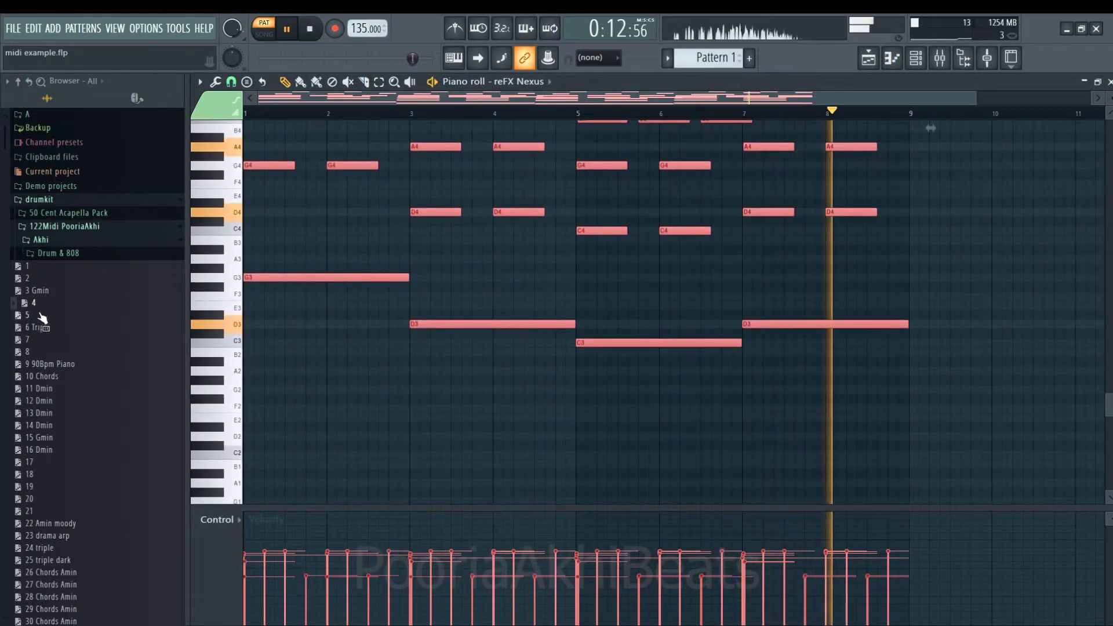
# Audition the chord MIDI files 26 Chords Amin through 28 Chords Amin in the reFX Nexus piano roll
pyautogui.scroll(-5, 75, 395)
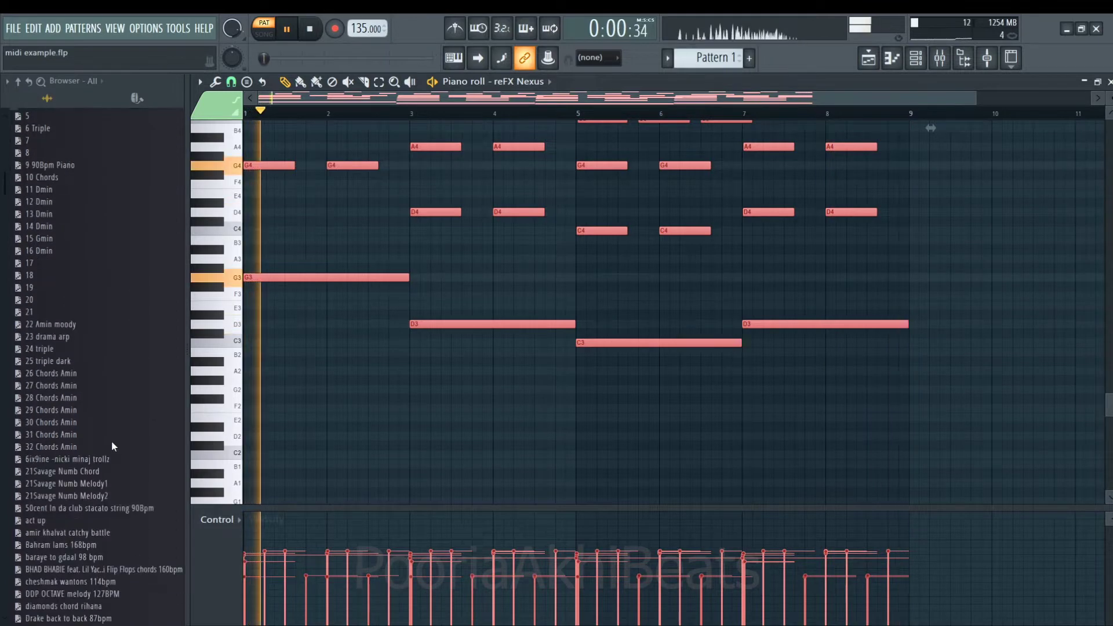
pyautogui.moveTo(87, 373); pyautogui.dragTo(398, 319)
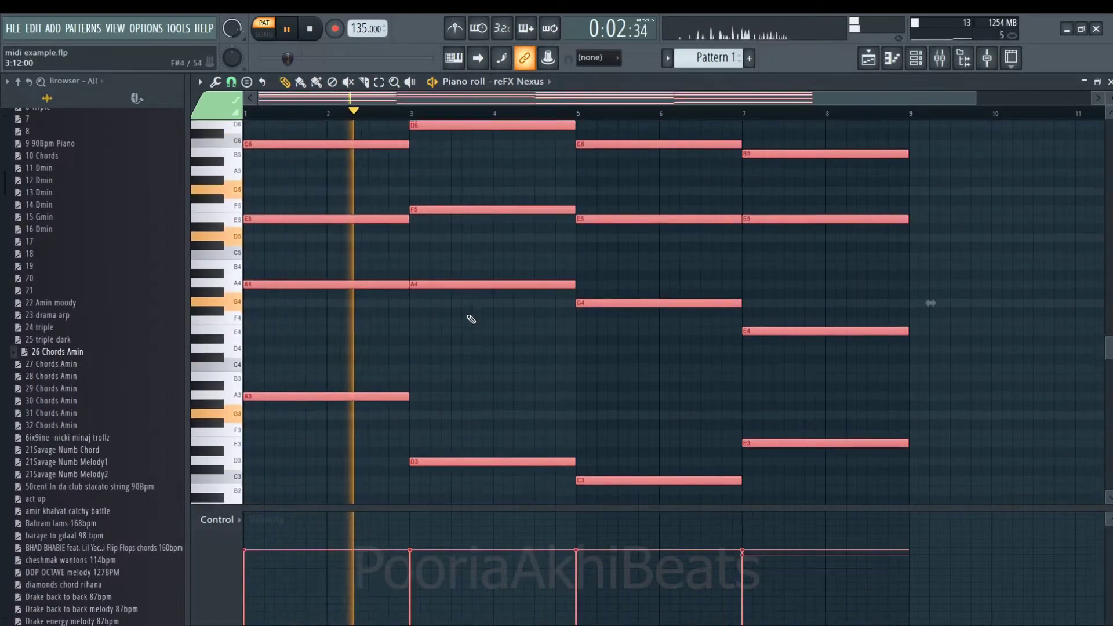
pyautogui.scroll(4, 471, 319)
pyautogui.scroll(-3, 471, 319)
pyautogui.moveTo(64, 367); pyautogui.dragTo(434, 365)
pyautogui.scroll(2, 448, 348)
pyautogui.scroll(4, 410, 377)
pyautogui.scroll(-1, 410, 378)
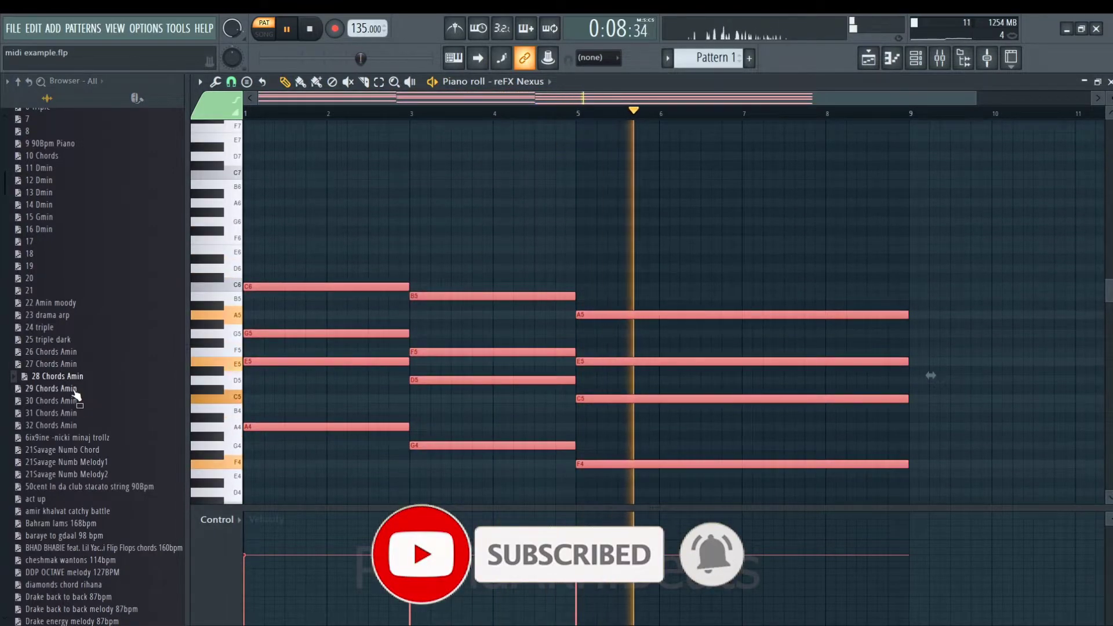
# Audition the chord MIDI files 29 Chords Amin through 31 Chords Amin in the reFX Nexus piano roll
pyautogui.moveTo(75, 394); pyautogui.dragTo(479, 385)
pyautogui.scroll(-3, 472, 406)
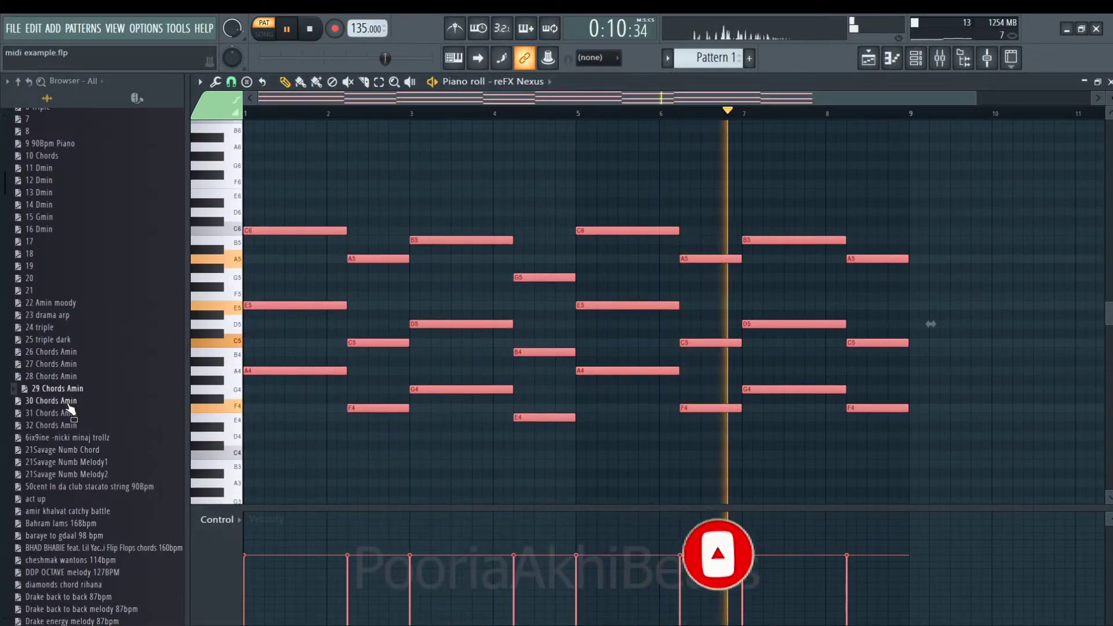
pyautogui.moveTo(68, 404); pyautogui.dragTo(345, 367)
pyautogui.scroll(3, 352, 365)
pyautogui.moveTo(76, 416); pyautogui.dragTo(490, 403)
pyautogui.scroll(3, 482, 417)
pyautogui.scroll(-5, 483, 418)
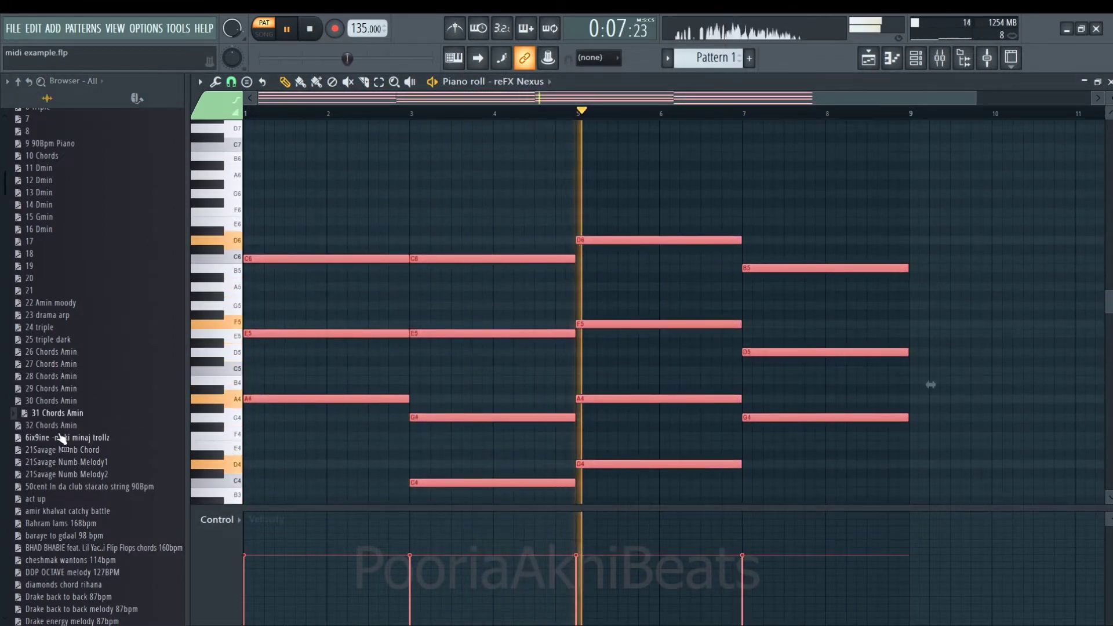
# Load 32 Chords Amin into the reFX Nexus piano roll and review its notes during playback
pyautogui.moveTo(62, 439); pyautogui.dragTo(505, 343)
pyautogui.scroll(-1, 510, 345)
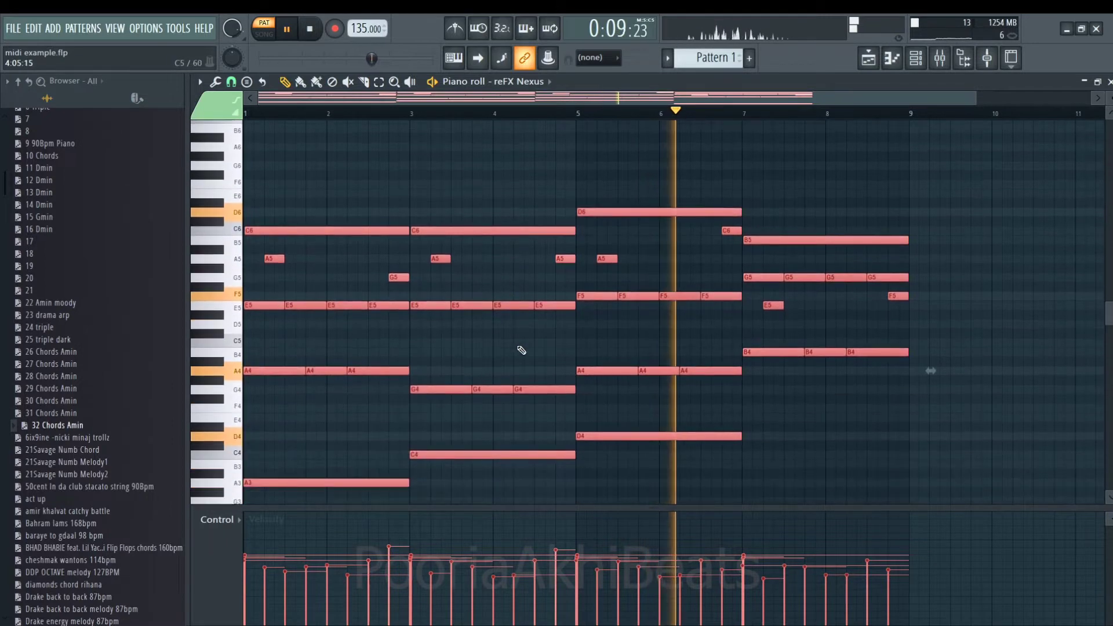
pyautogui.scroll(1, 521, 350)
pyautogui.scroll(-3, 524, 350)
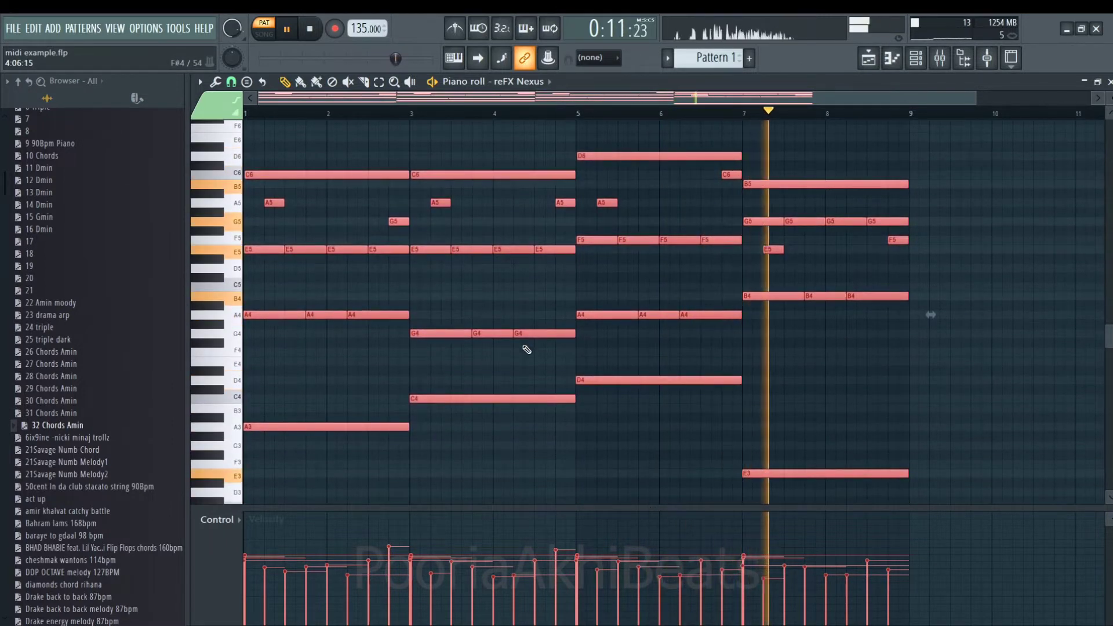
pyautogui.scroll(1, 527, 350)
pyautogui.scroll(1, 406, 330)
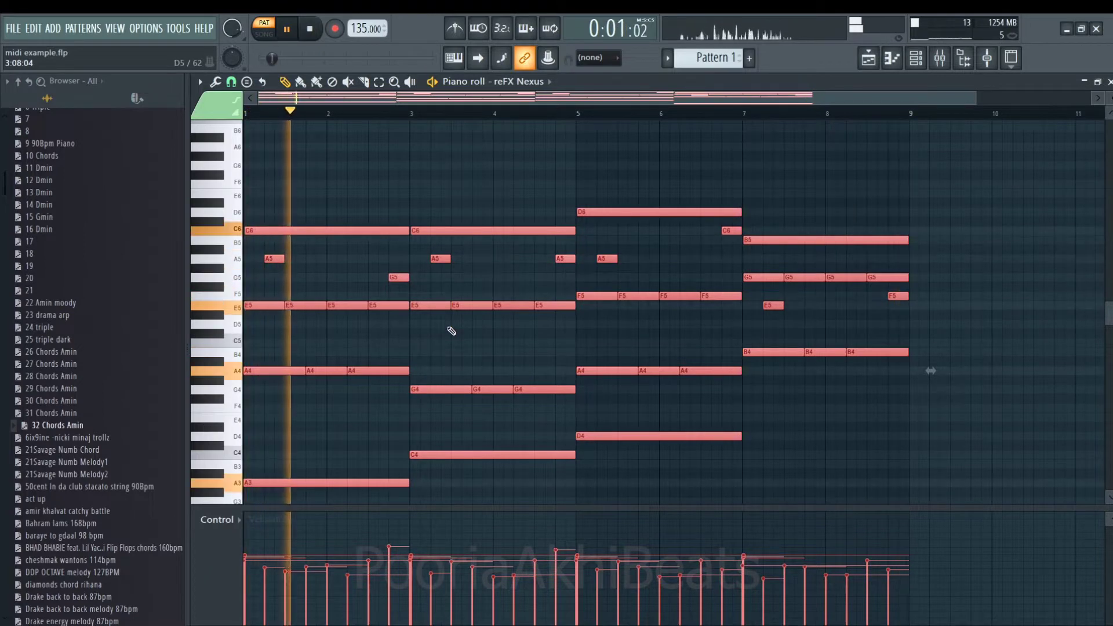
pyautogui.moveTo(1037, 195); pyautogui.dragTo(562, 478)
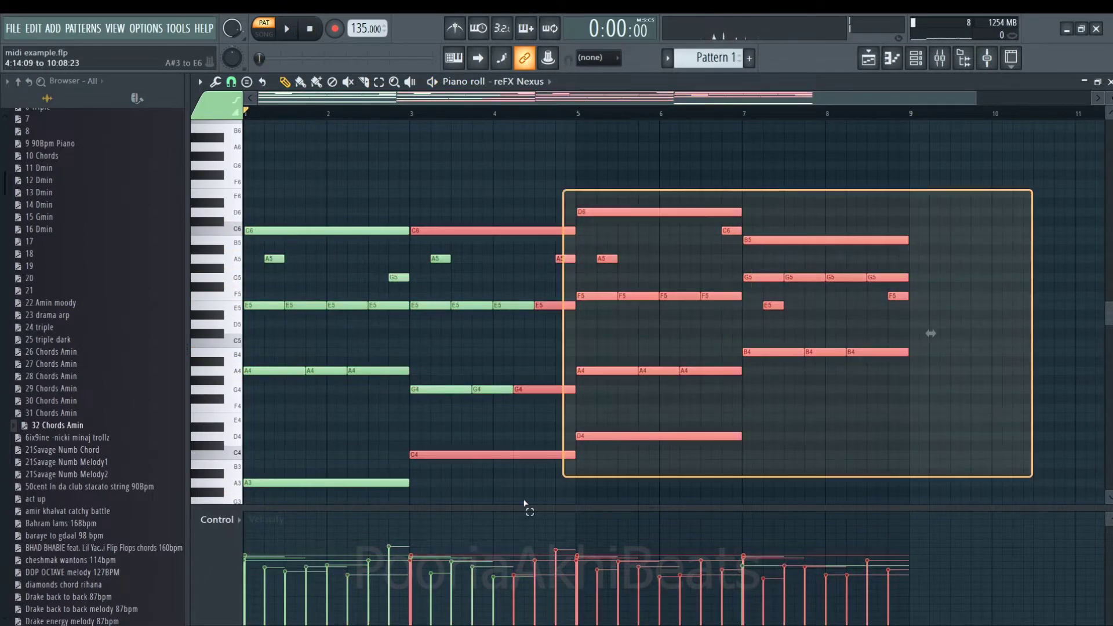
pyautogui.scroll(-4, 522, 406)
pyautogui.moveTo(356, 373); pyautogui.dragTo(336, 400)
pyautogui.scroll(3, 504, 435)
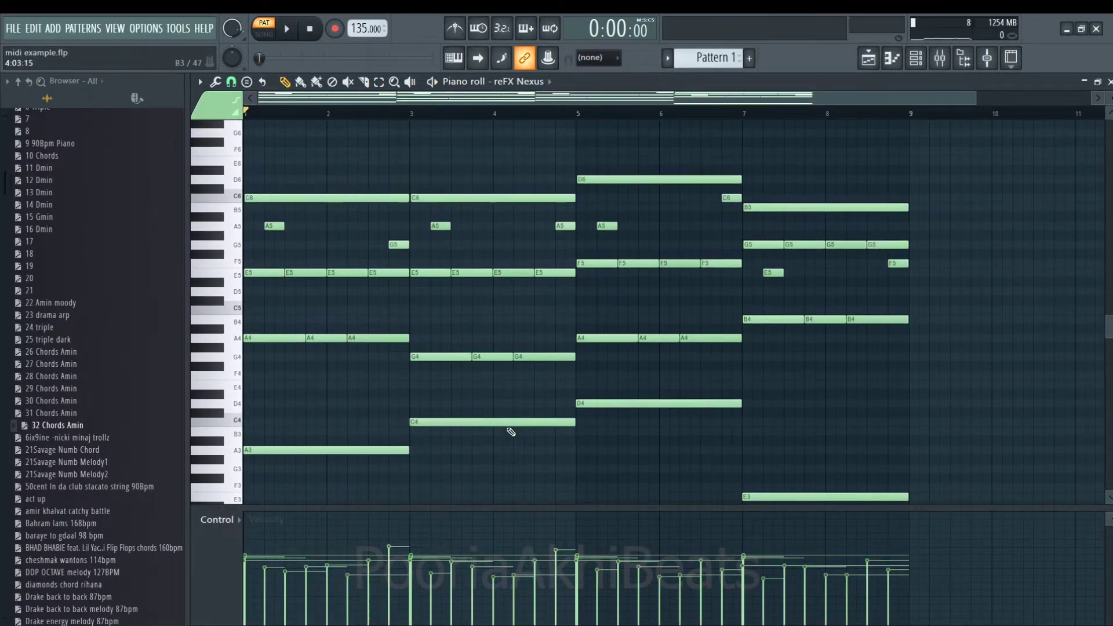
pyautogui.moveTo(986, 173); pyautogui.dragTo(260, 461)
pyautogui.scroll(3, 348, 432)
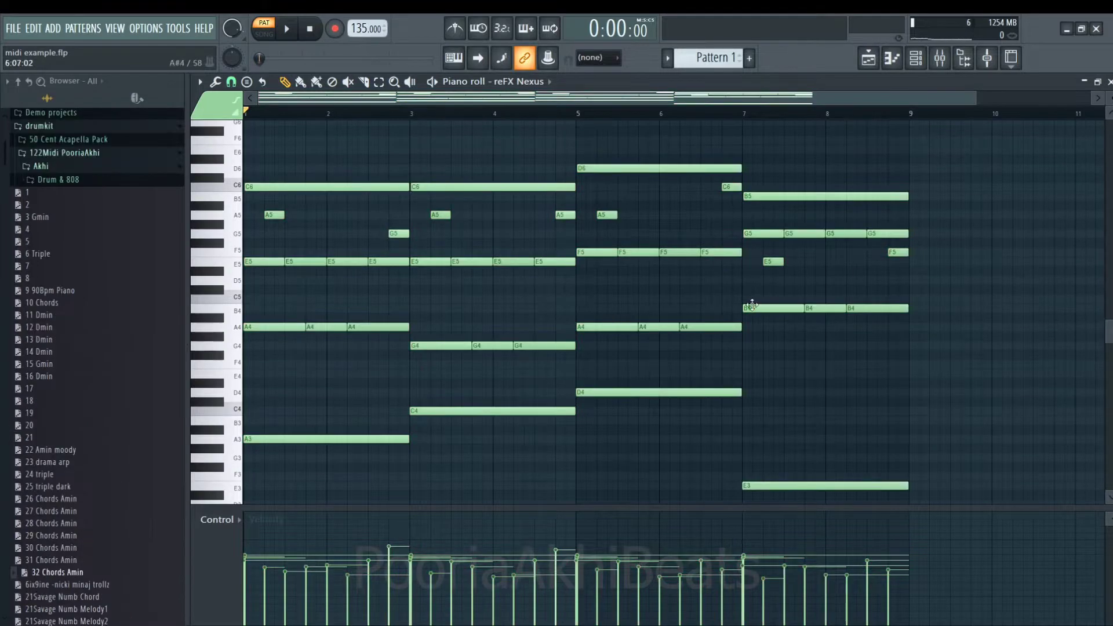
# Select all notes of 32 Chords Amin and transpose them down two semitones
pyautogui.moveTo(1008, 155); pyautogui.dragTo(250, 487)
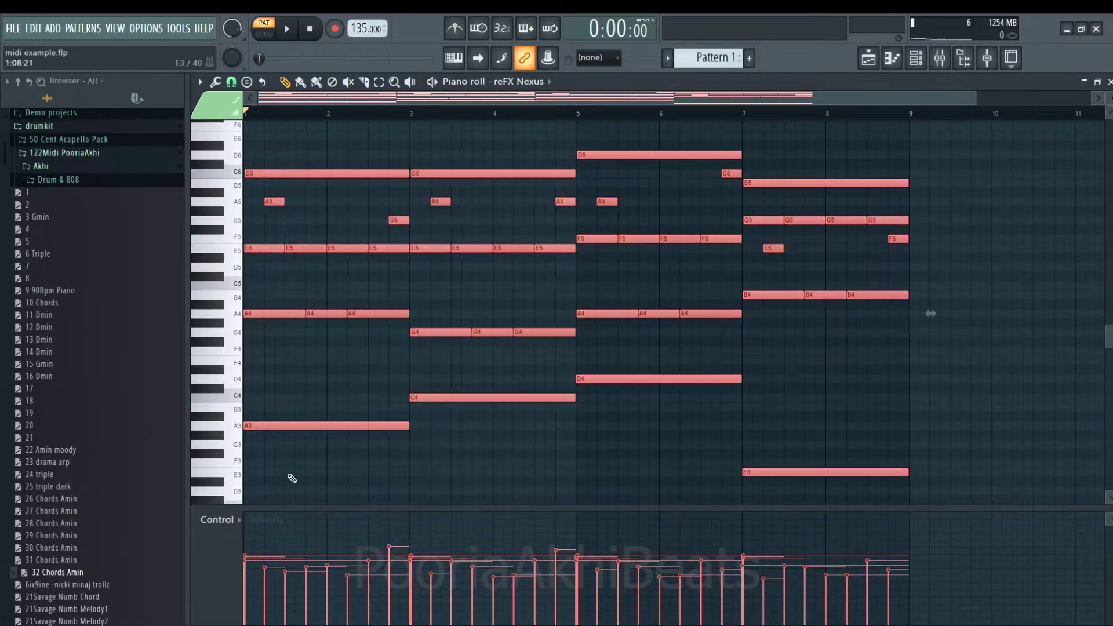
pyautogui.scroll(-1, 600, 376)
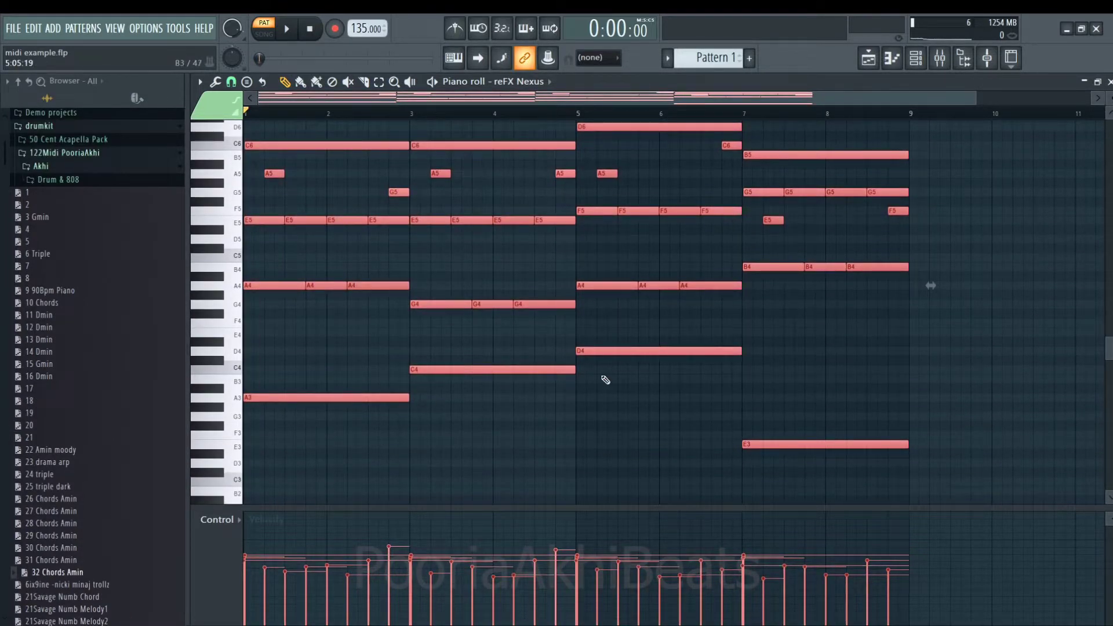
pyautogui.press('Down')
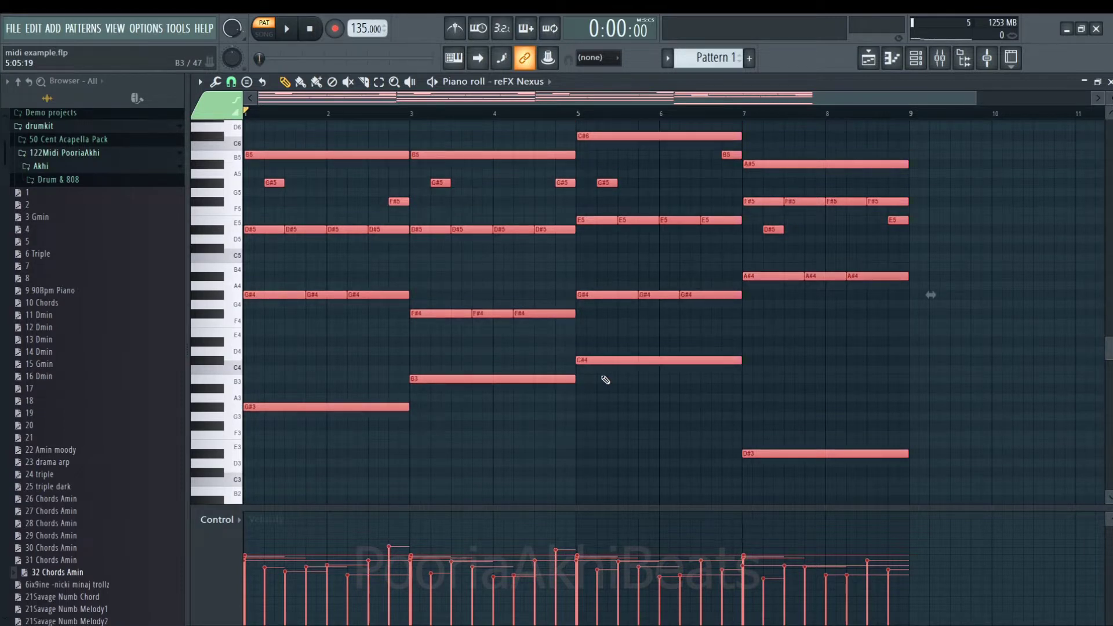
pyautogui.press('Down')
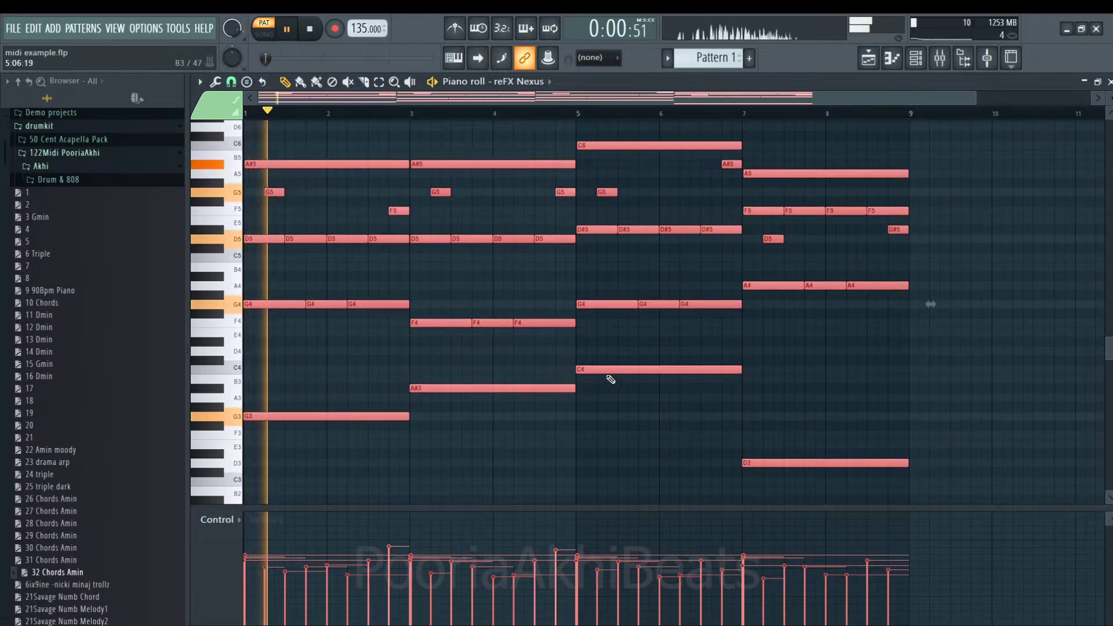
# Clear the note selection and review the transposed 32 Chords Amin notes during playback
pyautogui.scroll(1, 609, 377)
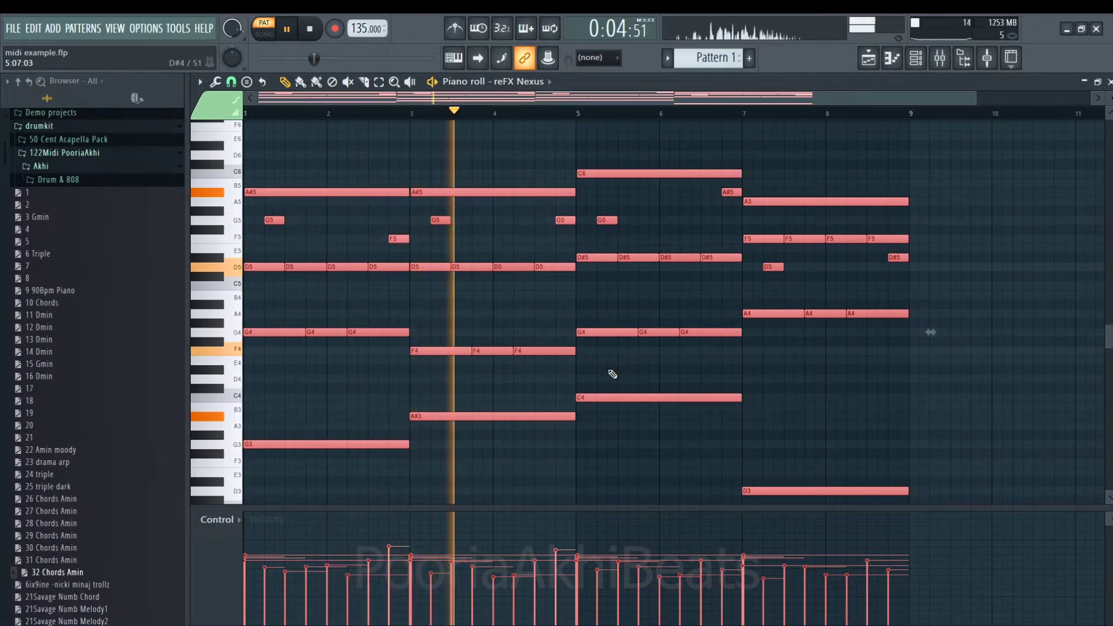
pyautogui.hotkey('ctrl', 'd')
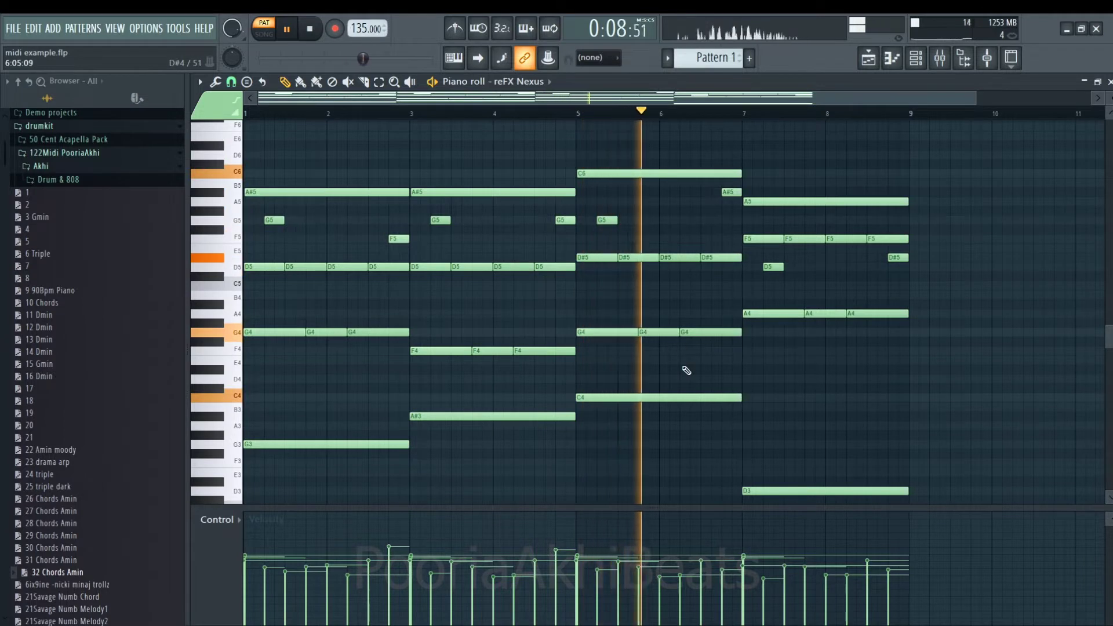
pyautogui.scroll(-1, 684, 368)
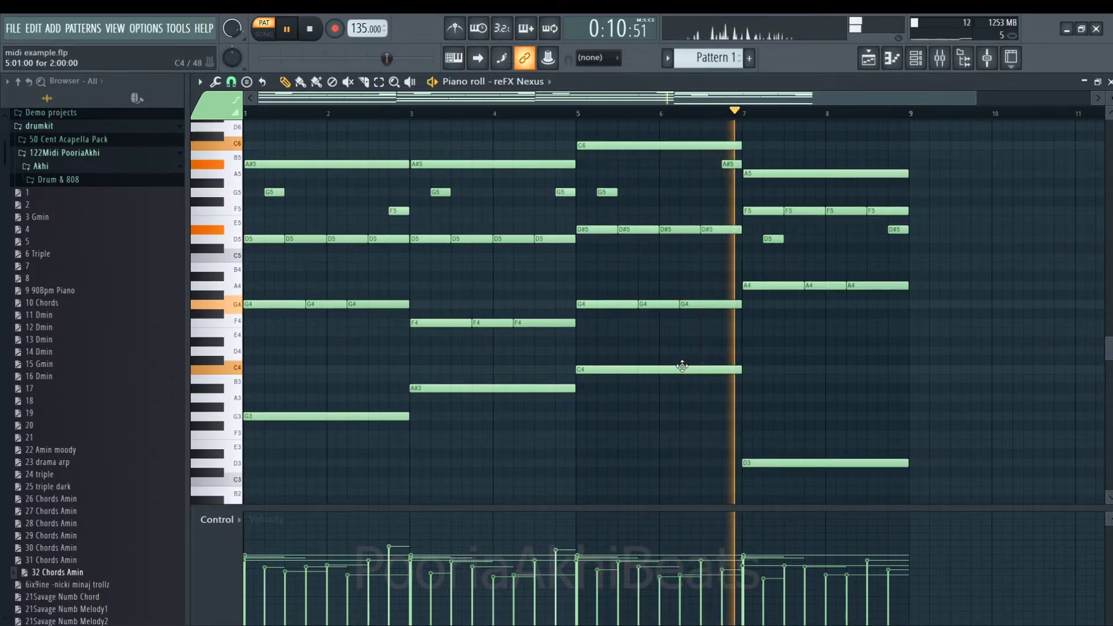
pyautogui.scroll(-1, 683, 366)
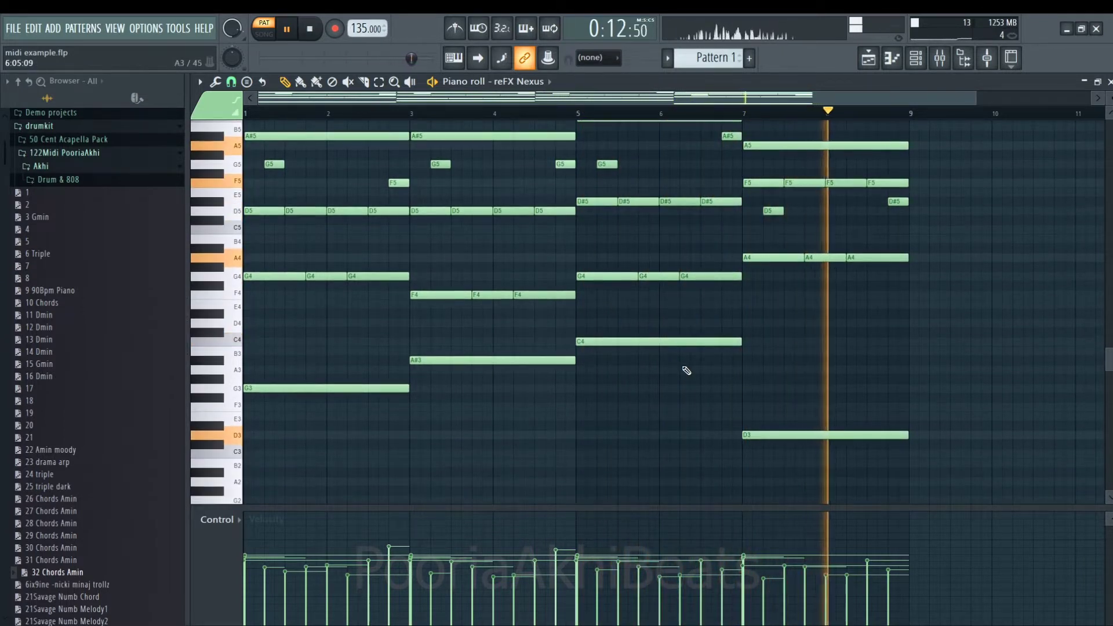
pyautogui.scroll(1, 684, 368)
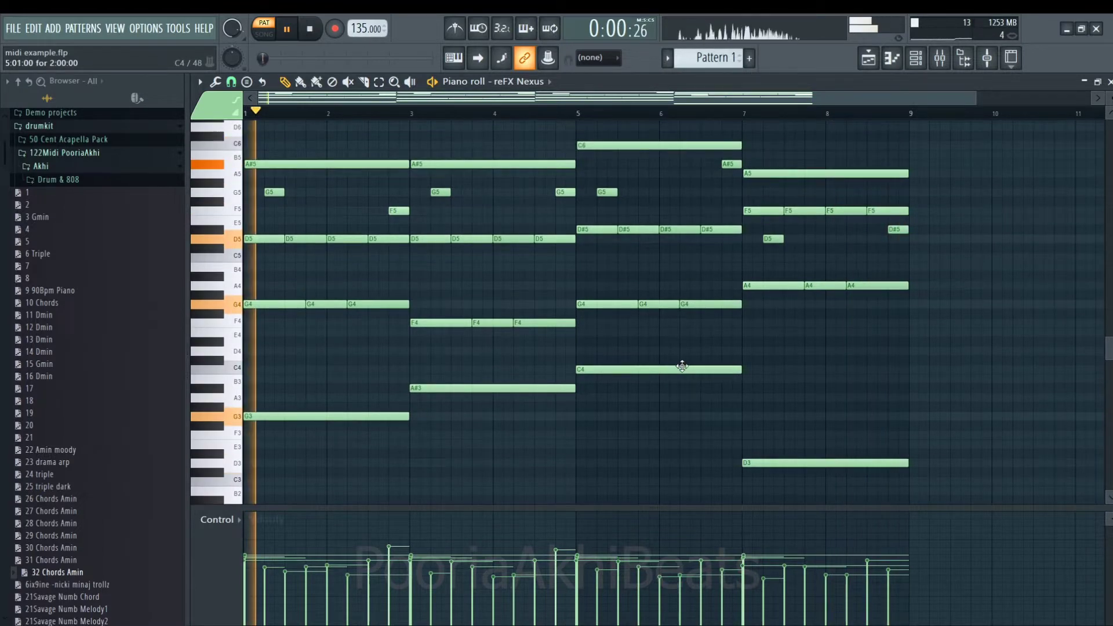
# Duplicate the Pattern 1 clip on Track 1 of the playlist to bar 17 and make the clip at bar 9 unique
pyautogui.press('F5')
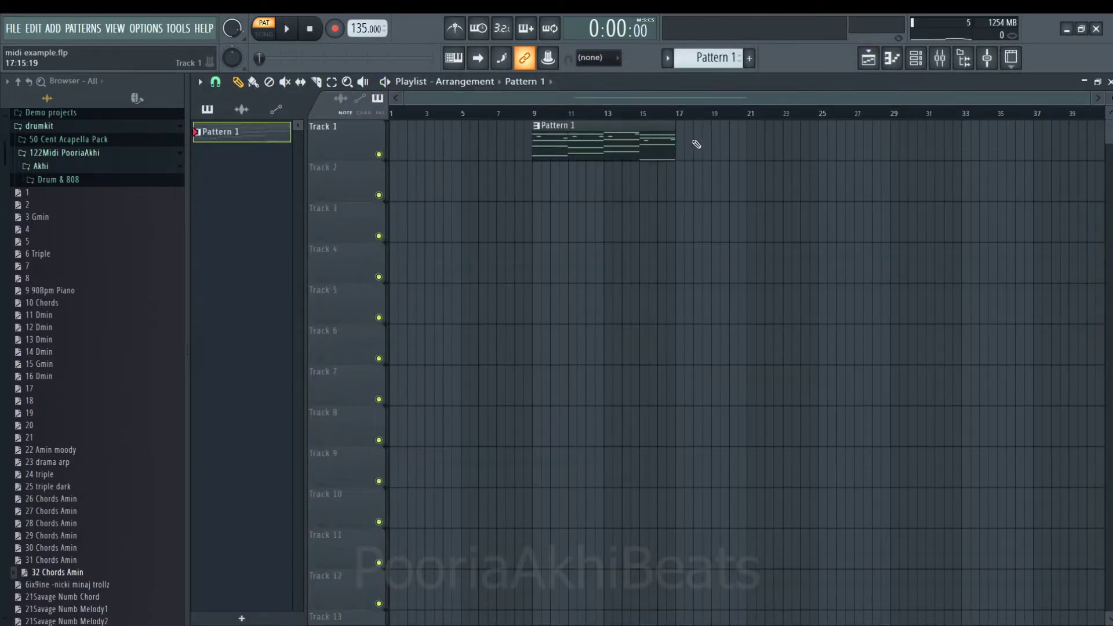
pyautogui.rightClick(542, 132)
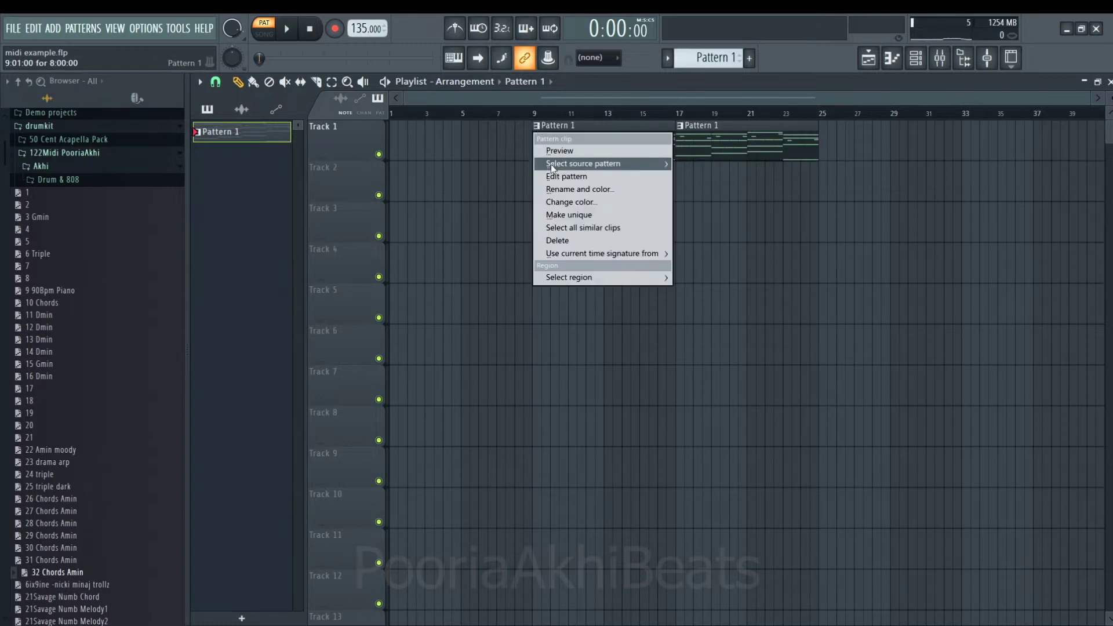
pyautogui.click(595, 214)
# Simplify Pattern 2's chords by deleting the repeated notes and early G5 and D5 melody notes, then lengthening the remaining inner notes into sustained ones
pyautogui.doubleClick(589, 131)
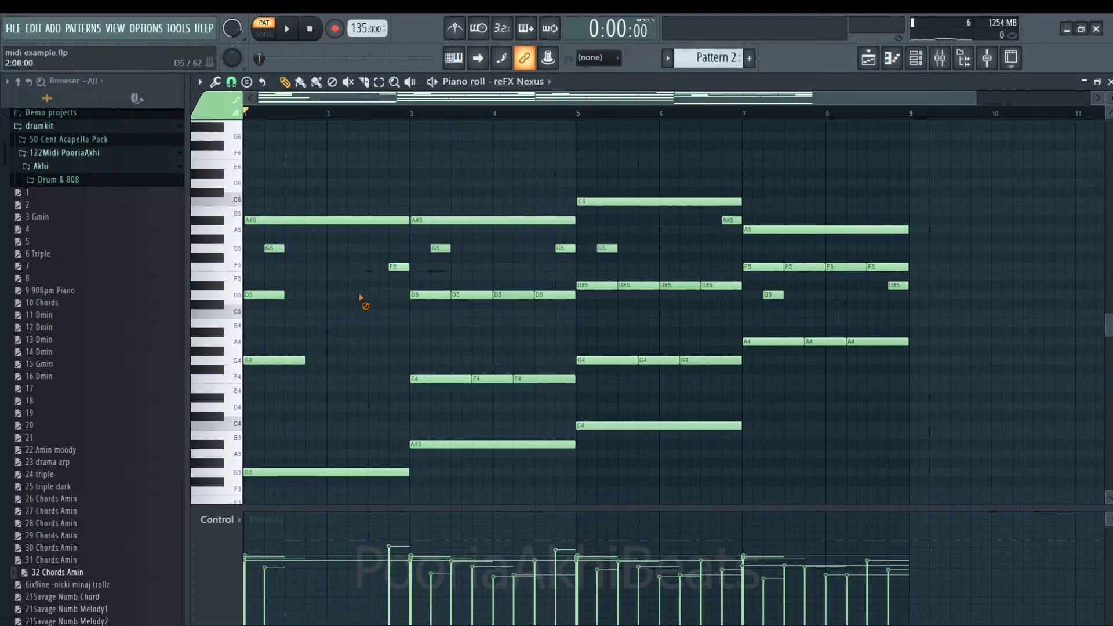
pyautogui.moveTo(336, 280); pyautogui.dragTo(246, 426)
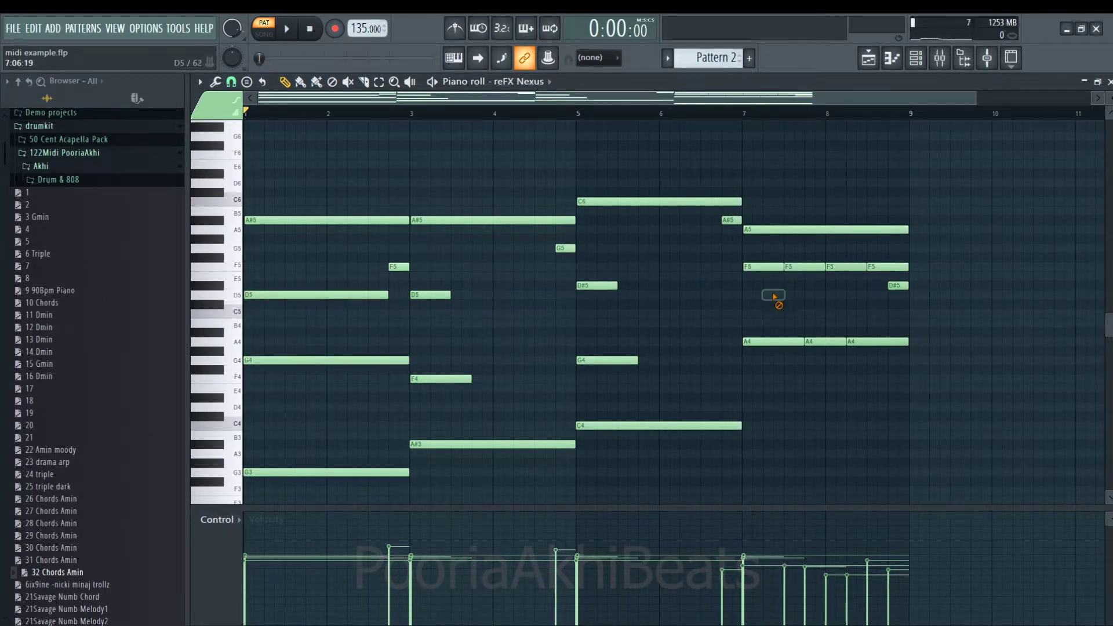
pyautogui.moveTo(840, 262); pyautogui.dragTo(573, 397)
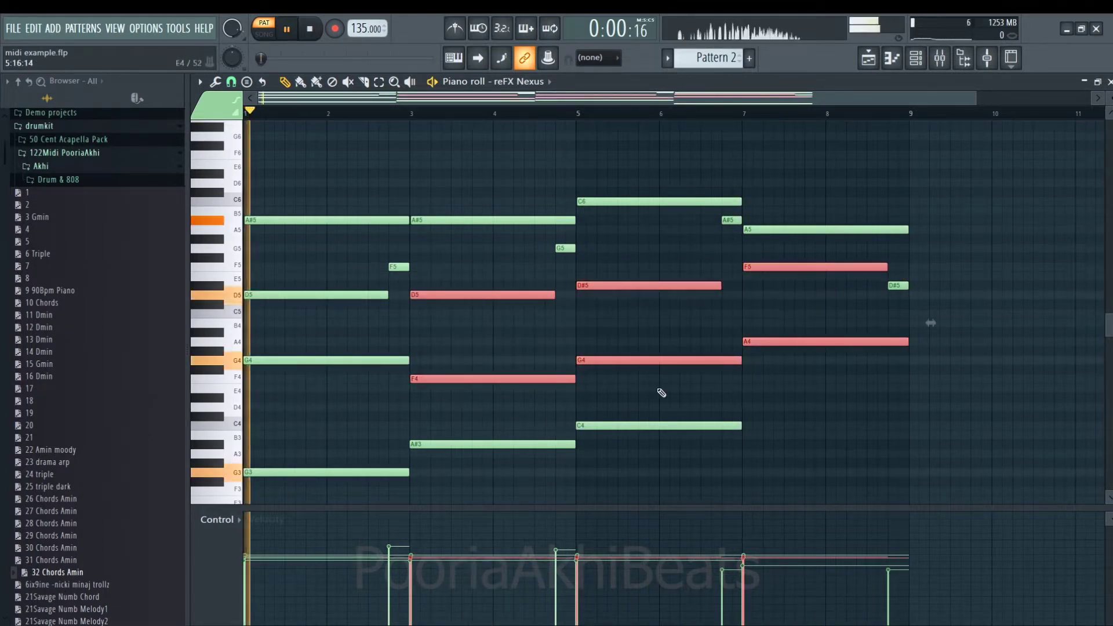
pyautogui.hotkey('ctrl', 'd')
pyautogui.scroll(-3, 662, 393)
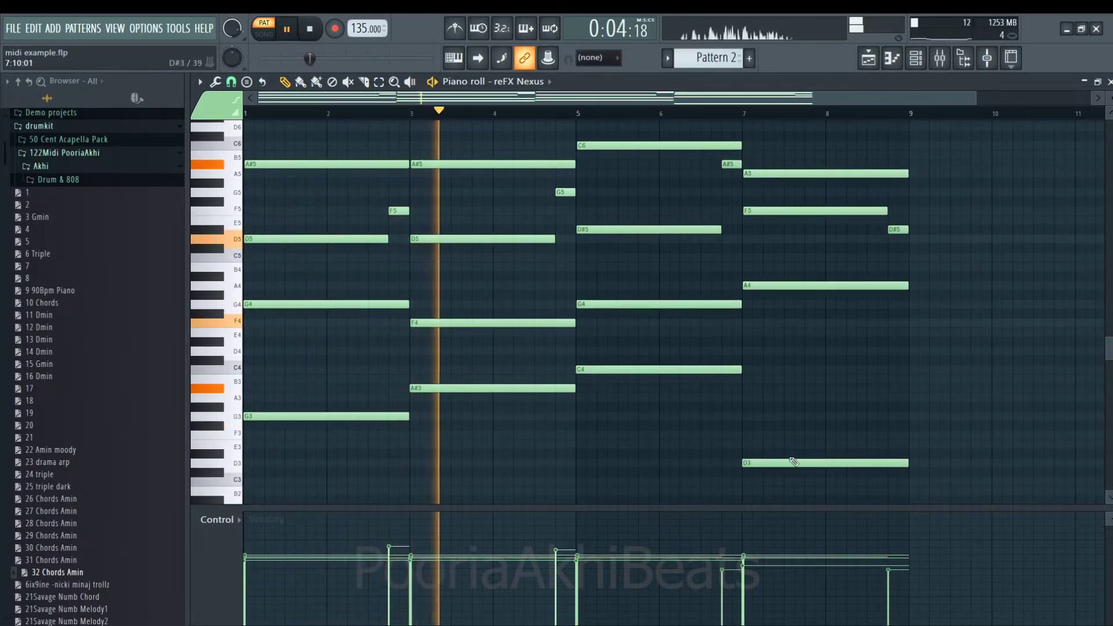
# Delete the short F5, G5 and A#5 melody notes ending bars 2, 4 and 6, and review the chords during playback
pyautogui.scroll(2, 788, 404)
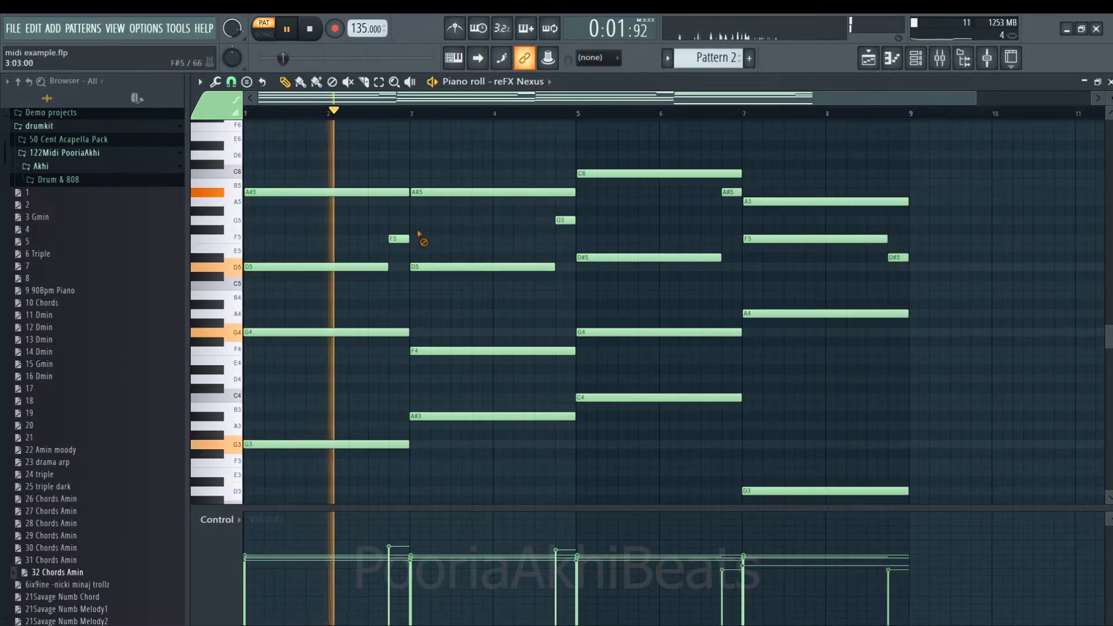
pyautogui.rightClick(400, 238)
pyautogui.rightClick(561, 220)
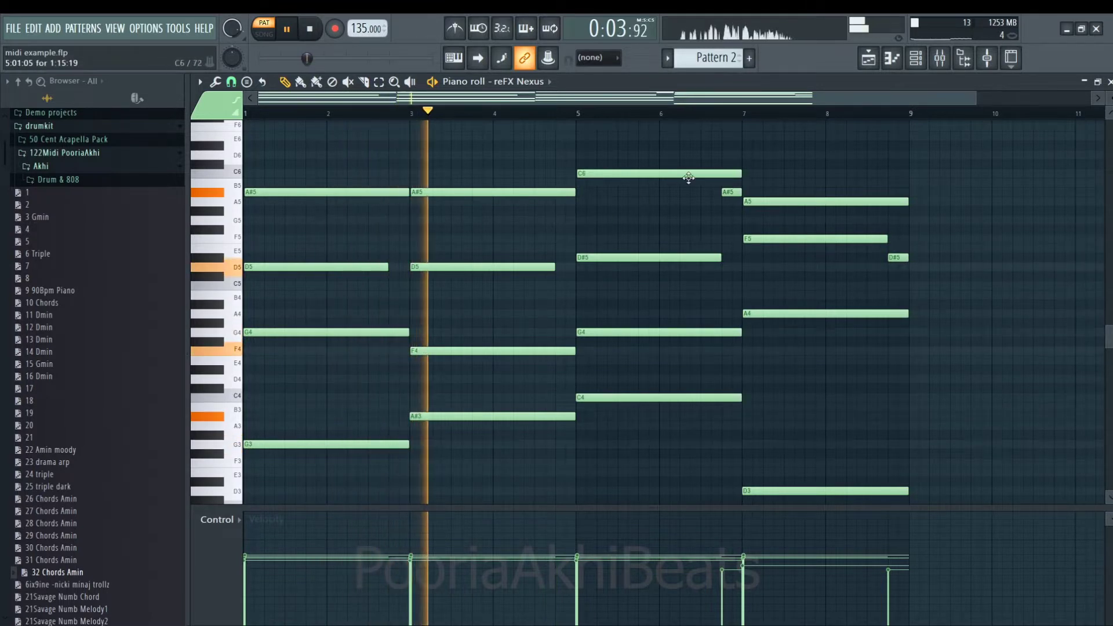
pyautogui.rightClick(732, 192)
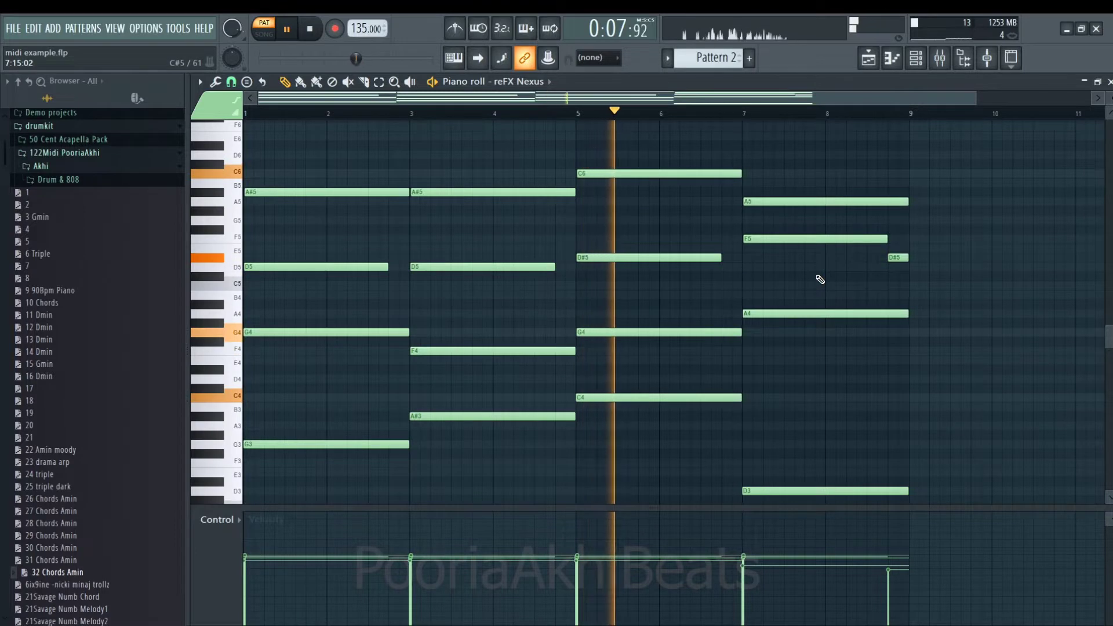
pyautogui.scroll(-4, 820, 280)
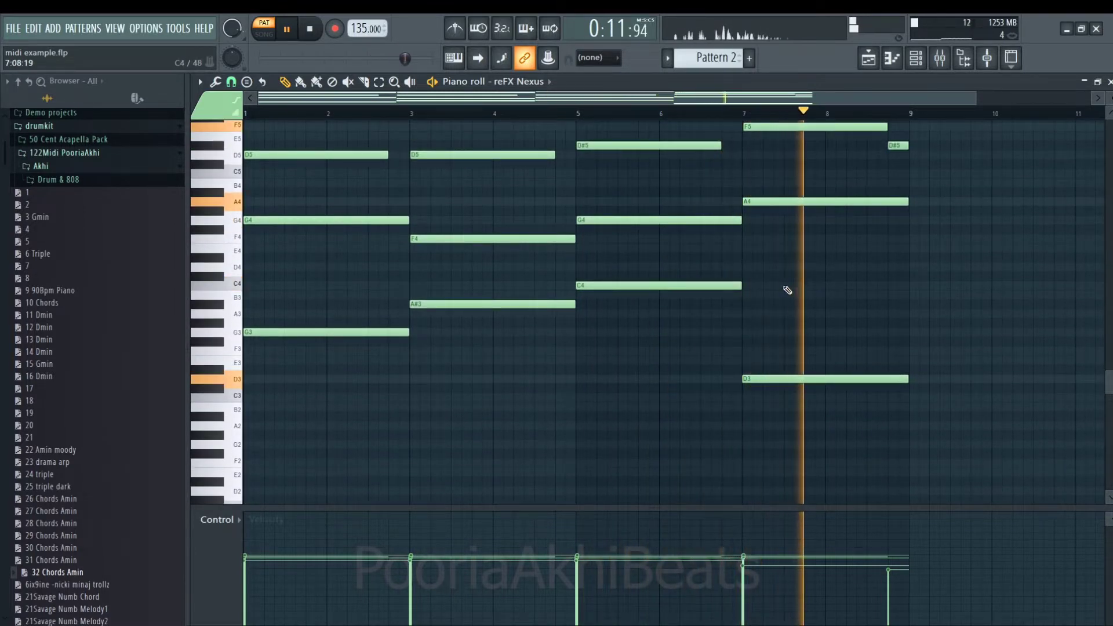
pyautogui.scroll(4, 786, 289)
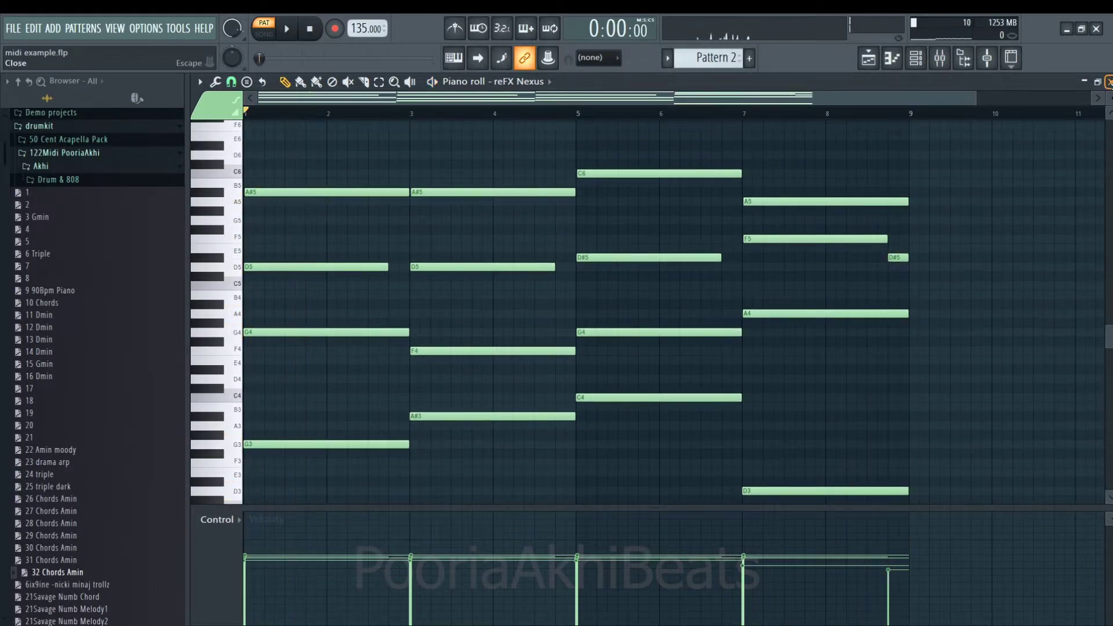
# Write a bass line in Pattern 2's GMS channel with two-bar notes G3, A#3, C4 and D3 following the chord roots
pyautogui.click(1110, 83)
pyautogui.rightClick(582, 459)
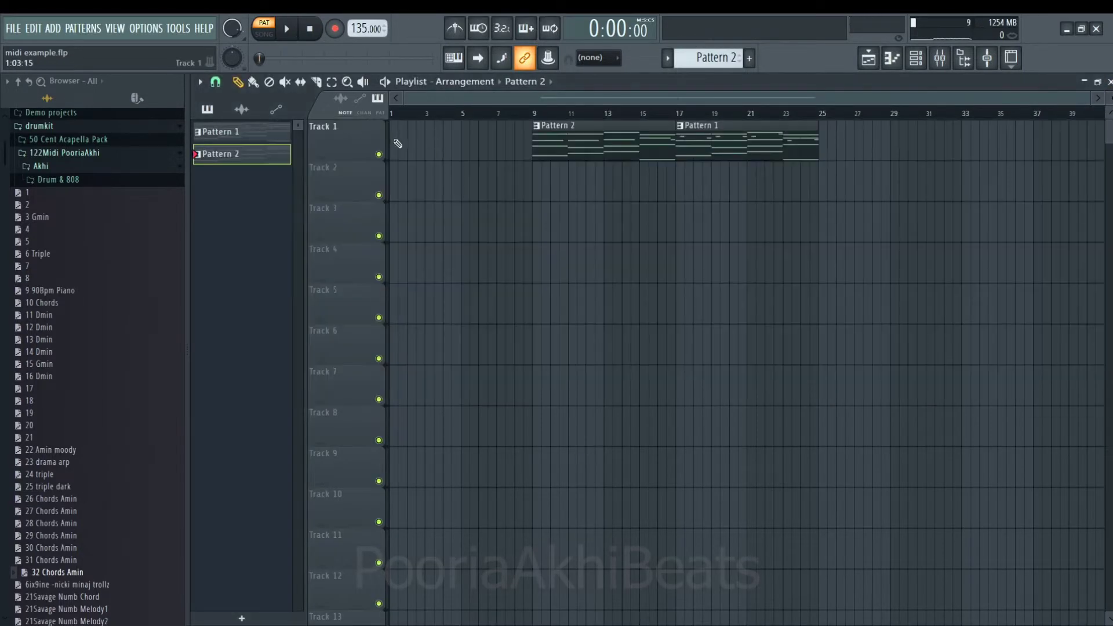
pyautogui.click(917, 59)
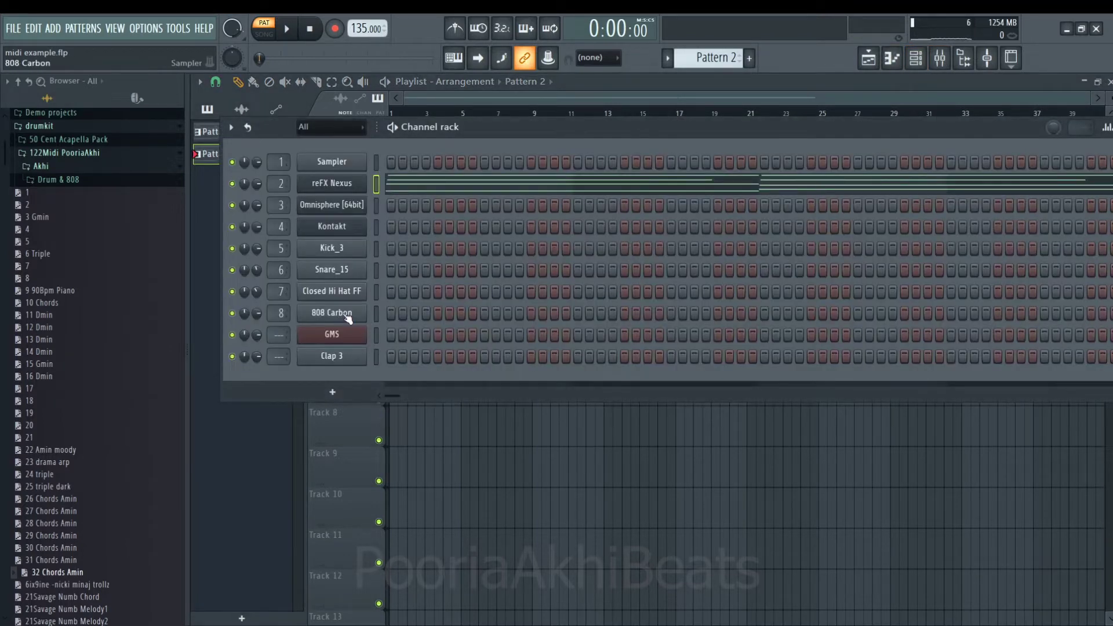
pyautogui.rightClick(347, 332)
pyautogui.click(430, 335)
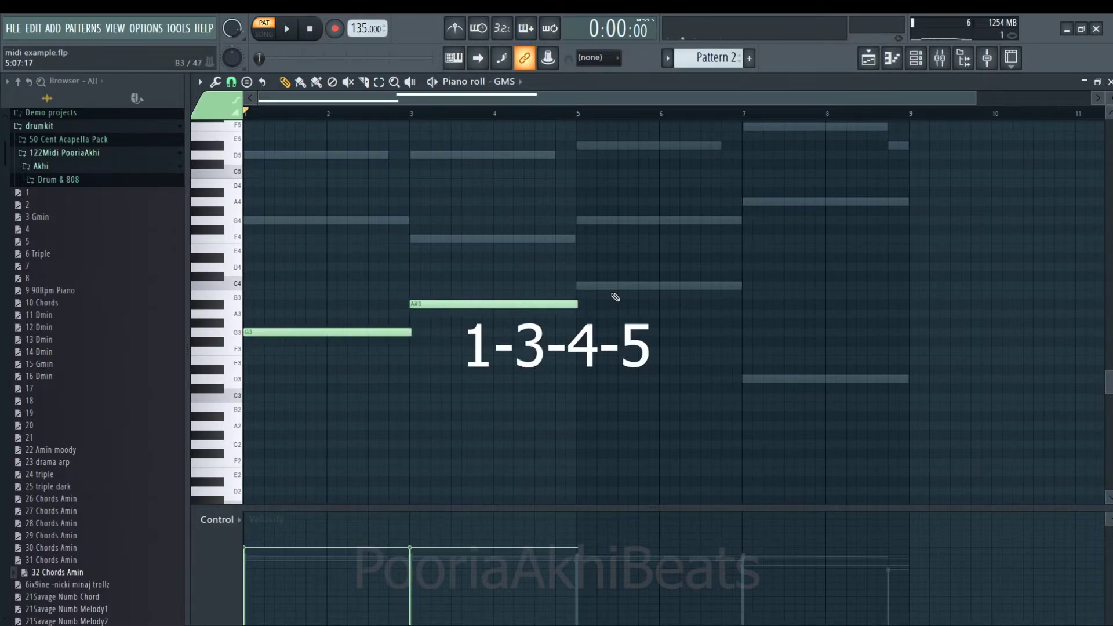
pyautogui.click(734, 258)
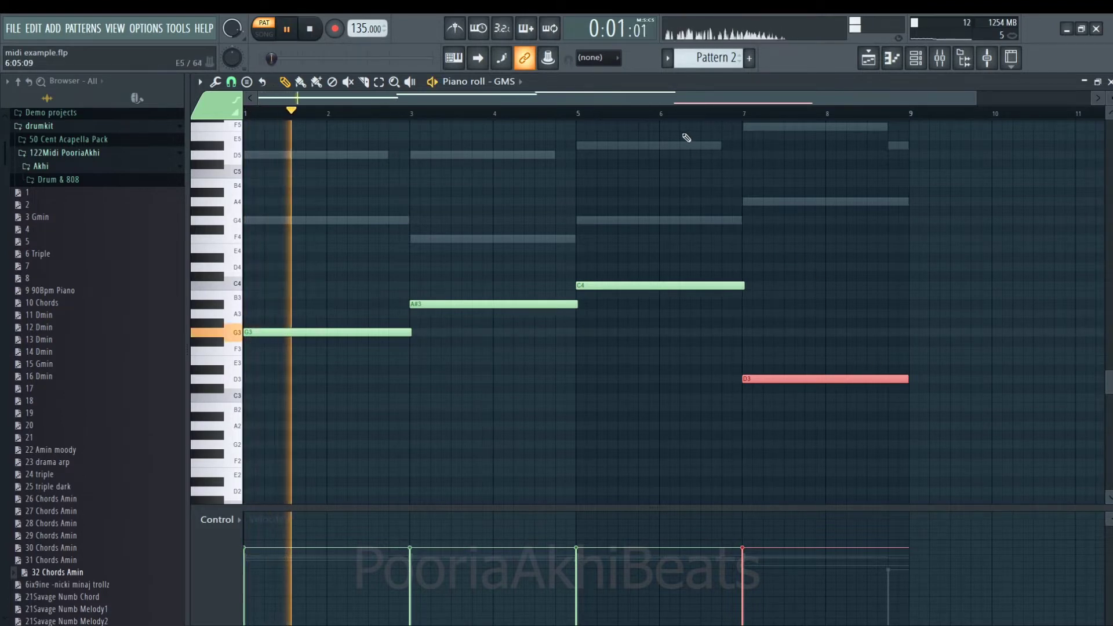
# Raise the last GMS bass note in bars 7 and 8 by one octave to D4 and audition the bass line
pyautogui.scroll(1, 784, 201)
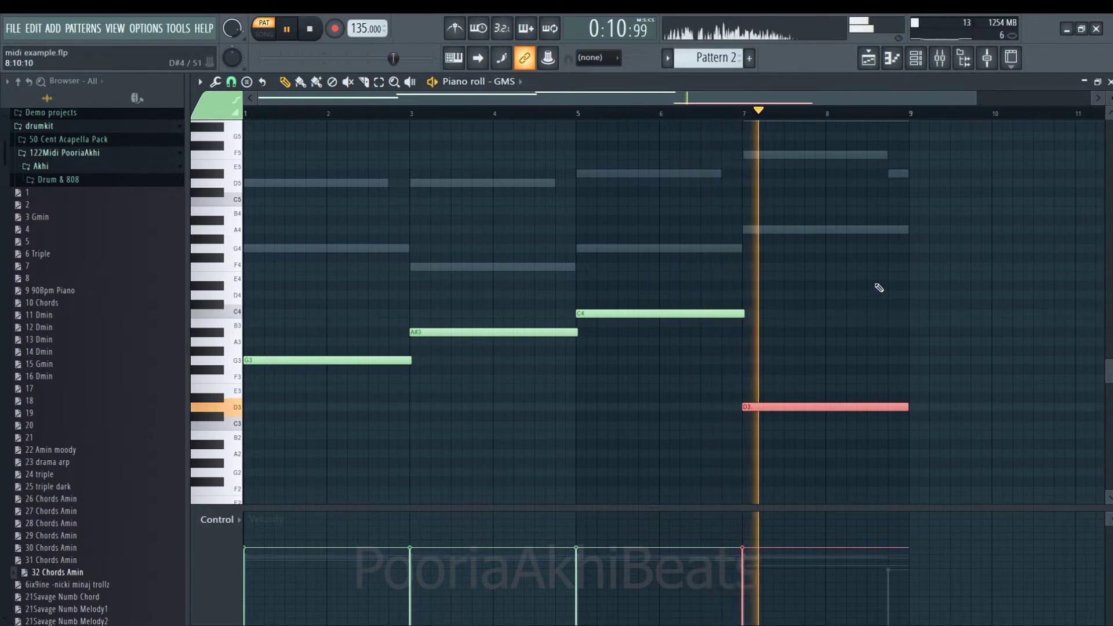
pyautogui.hotkey('ctrl', 'Up')
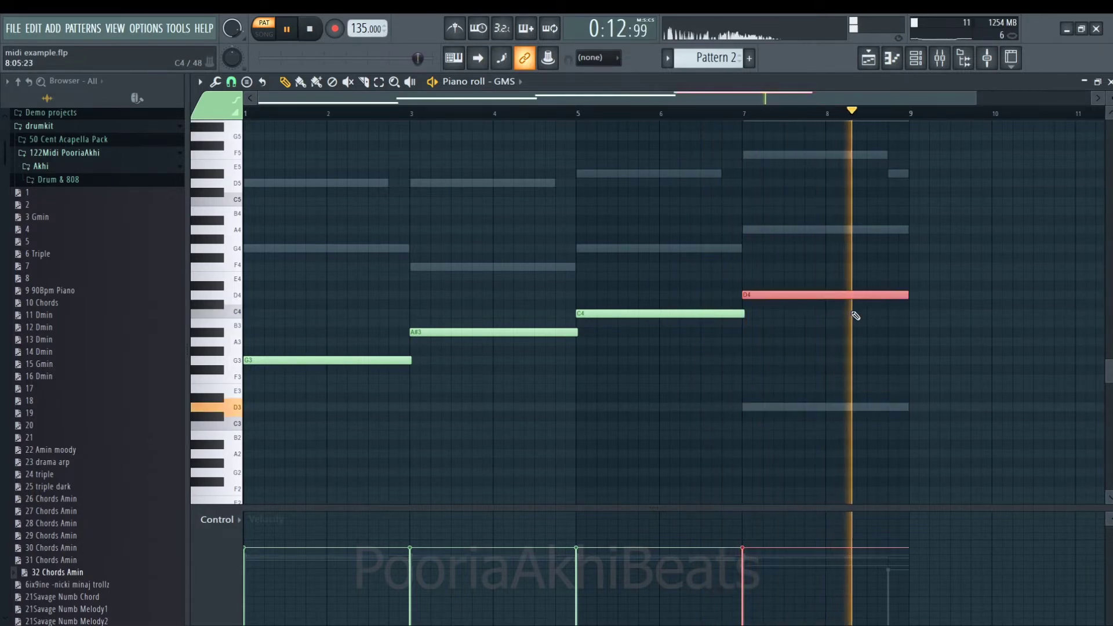
pyautogui.press('space')
pyautogui.click(720, 114)
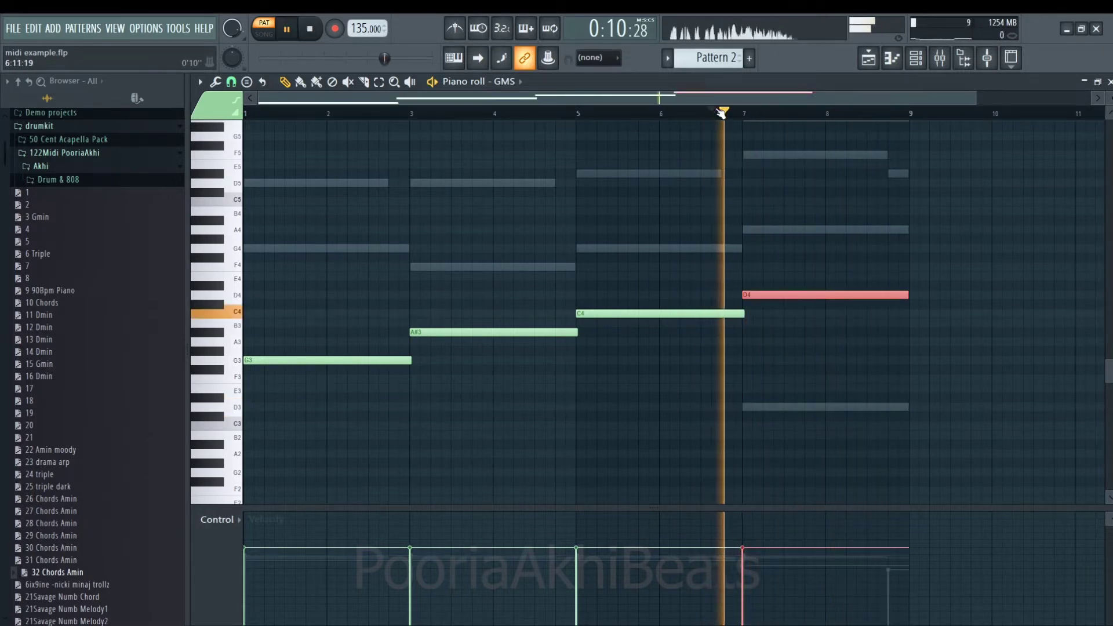
pyautogui.click(835, 202)
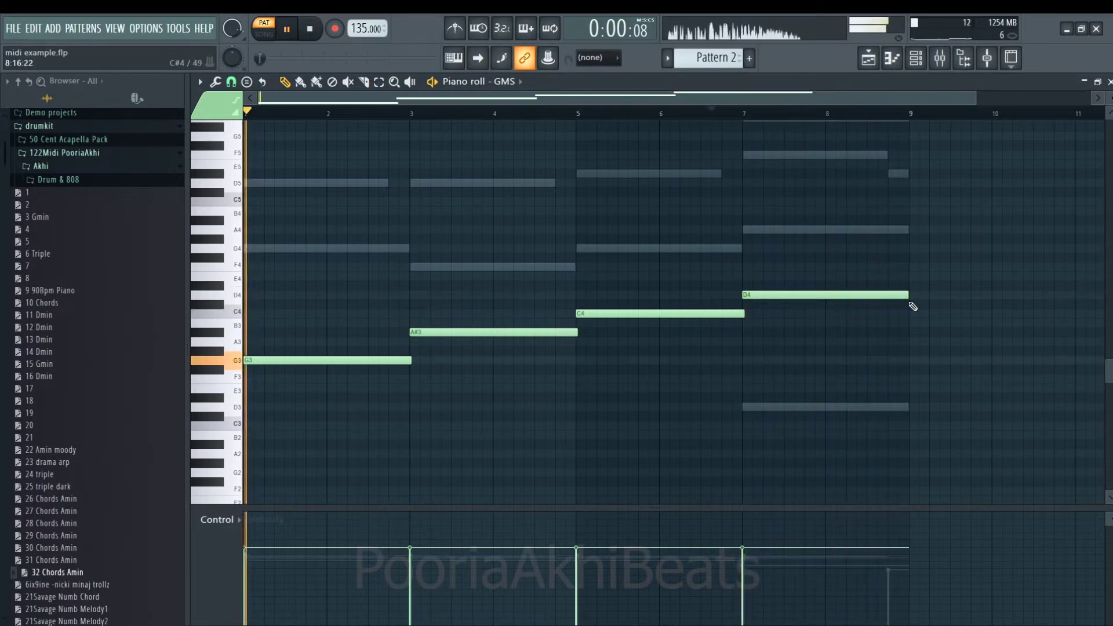
pyautogui.moveTo(897, 246); pyautogui.dragTo(261, 426)
# Cut the GMS bass line from Pattern 2 and paste it into the GMS channel of a new Pattern 3
pyautogui.click(1109, 81)
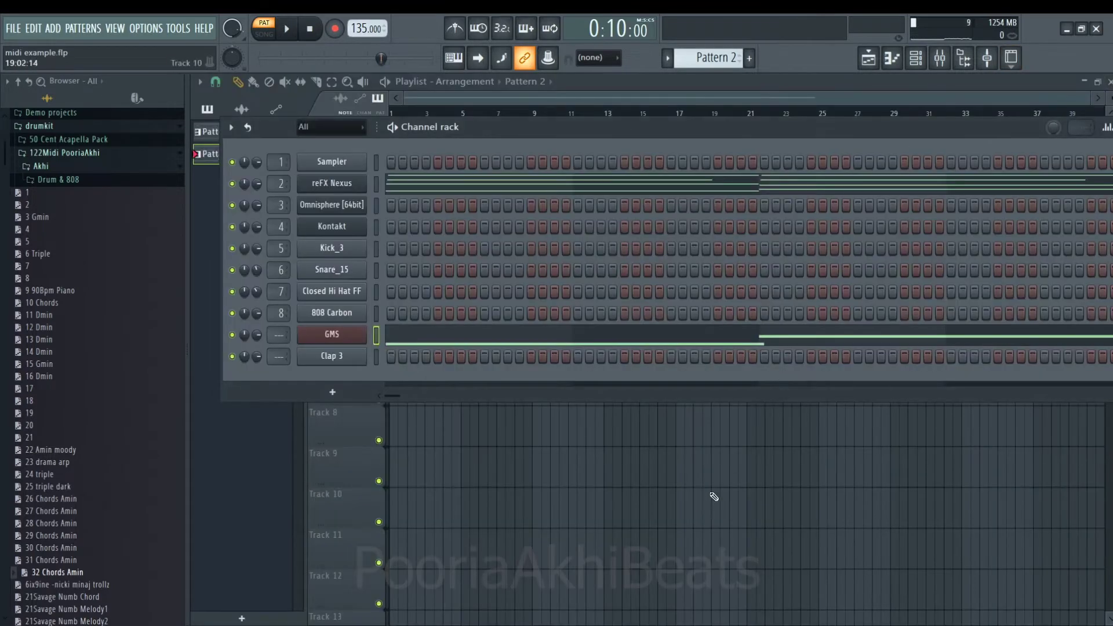
pyautogui.rightClick(361, 339)
pyautogui.click(526, 334)
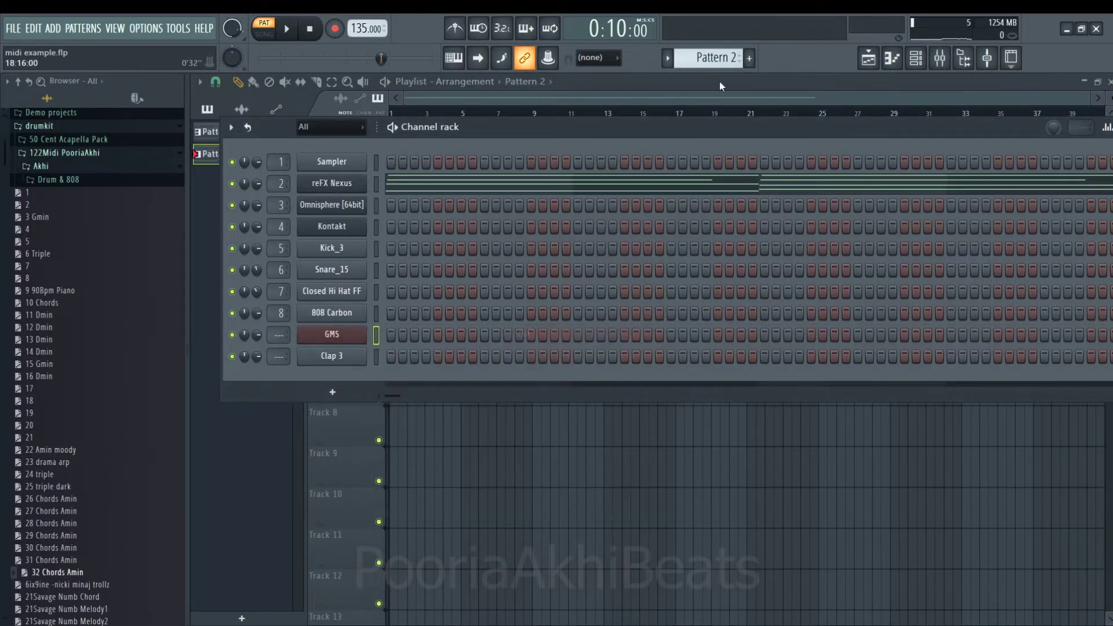
pyautogui.click(749, 58)
pyautogui.rightClick(357, 334)
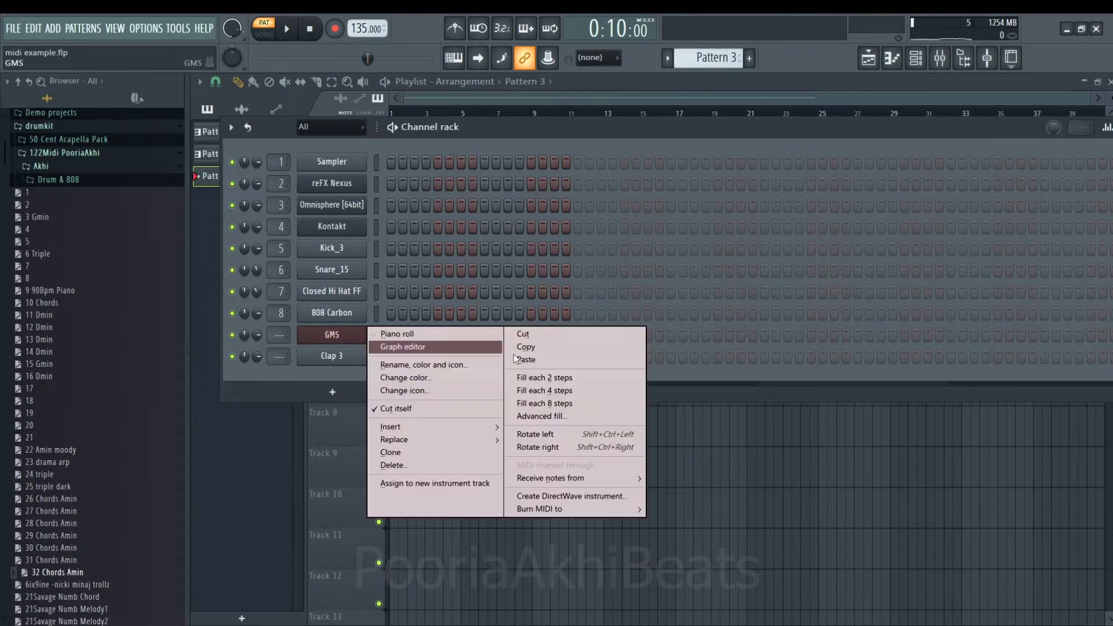
pyautogui.click(577, 360)
pyautogui.press('F6')
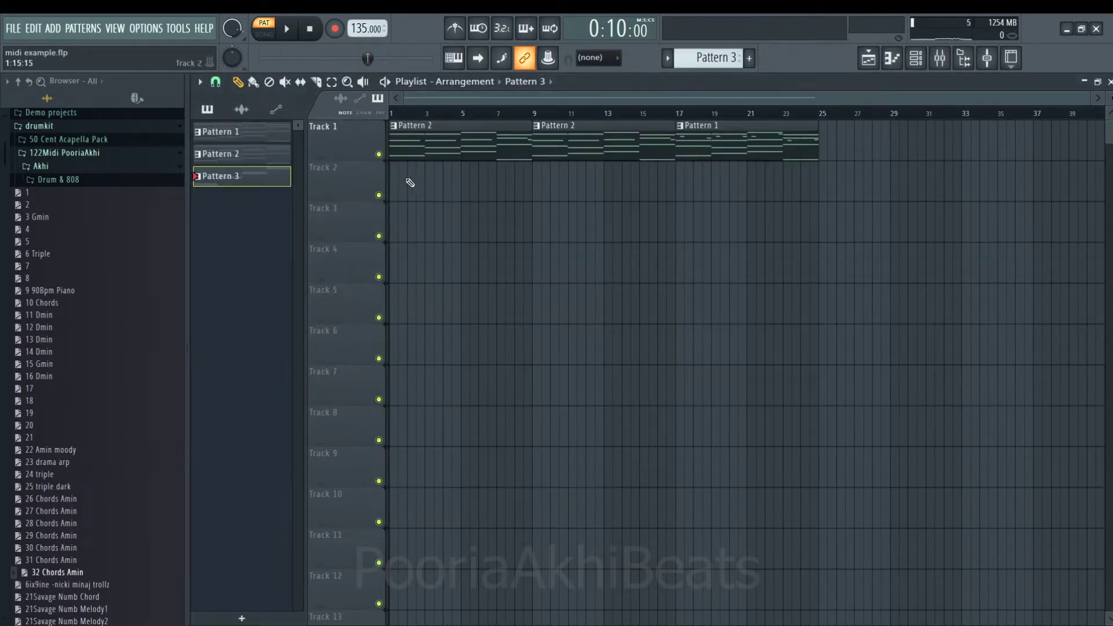
# Create Pattern 4 and sequence a Snare_15 hit on the third beat of each of its eight bars
pyautogui.click(916, 58)
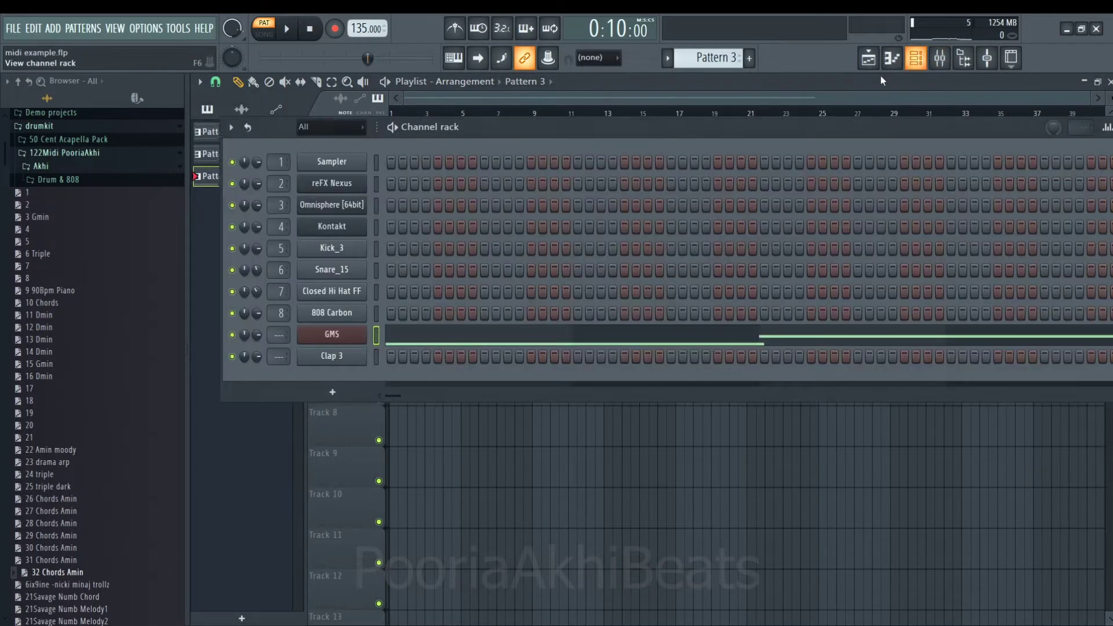
pyautogui.scroll(-1, 713, 59)
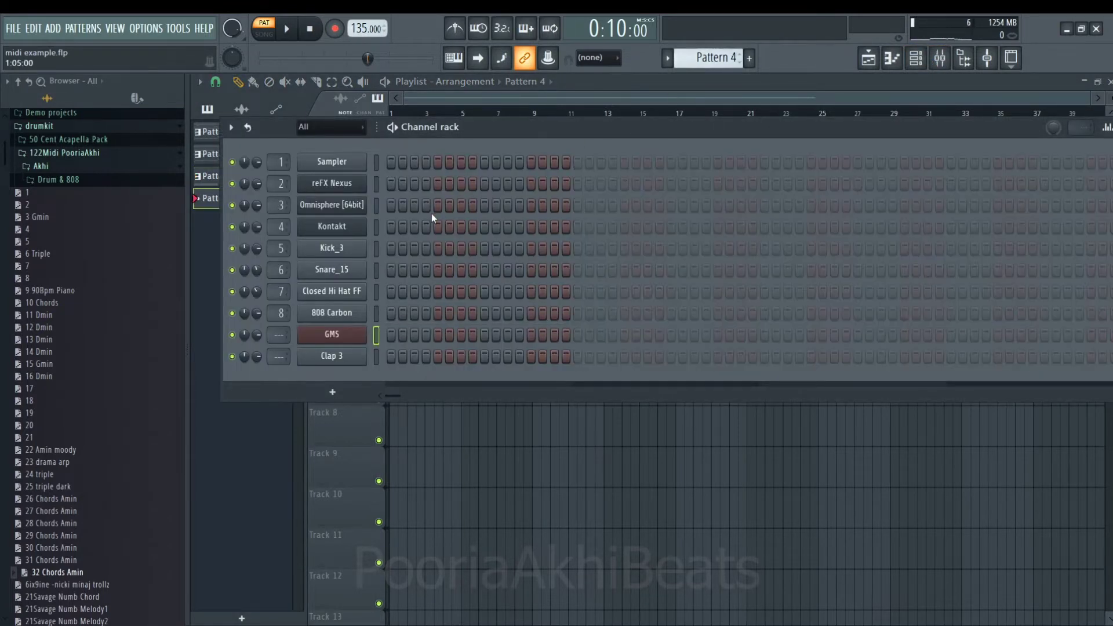
pyautogui.click(484, 269)
pyautogui.click(484, 292)
pyautogui.click(671, 270)
pyautogui.press('F7')
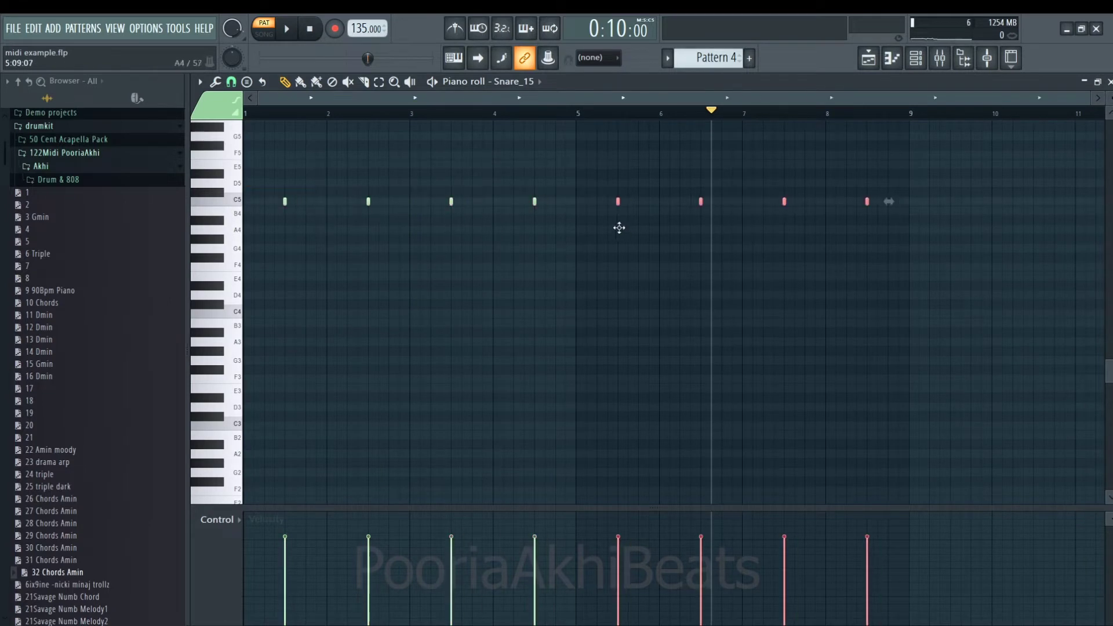
# Add Clap 3 hits on the third beat of each bar and two extra Snare_15 hits around the start of bar 3
pyautogui.click(510, 81)
pyautogui.click(522, 223)
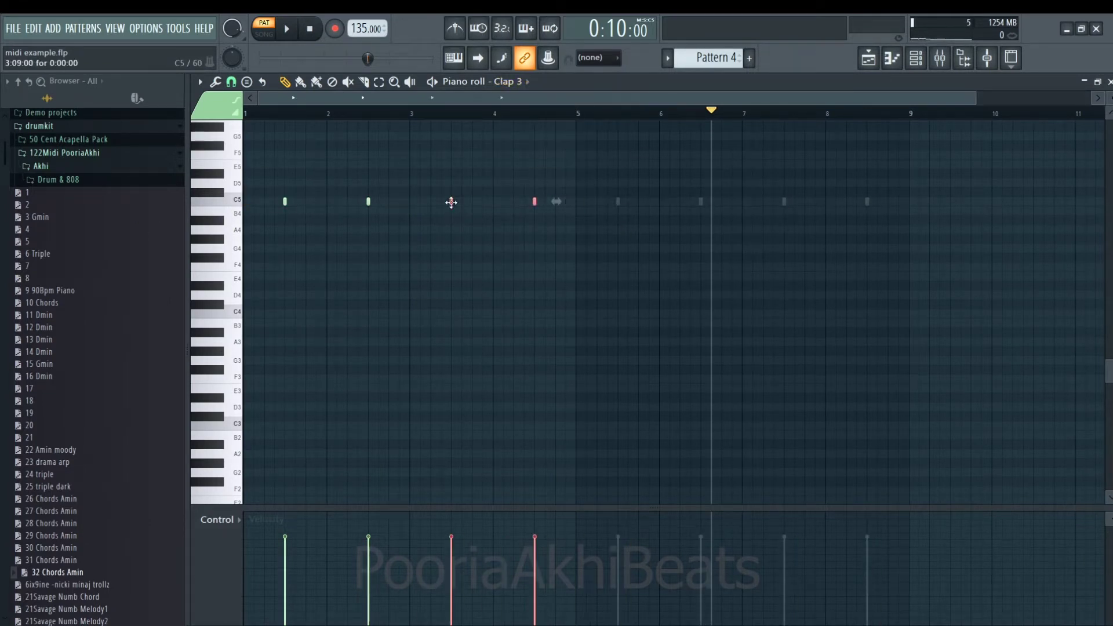
pyautogui.click(532, 83)
pyautogui.click(530, 172)
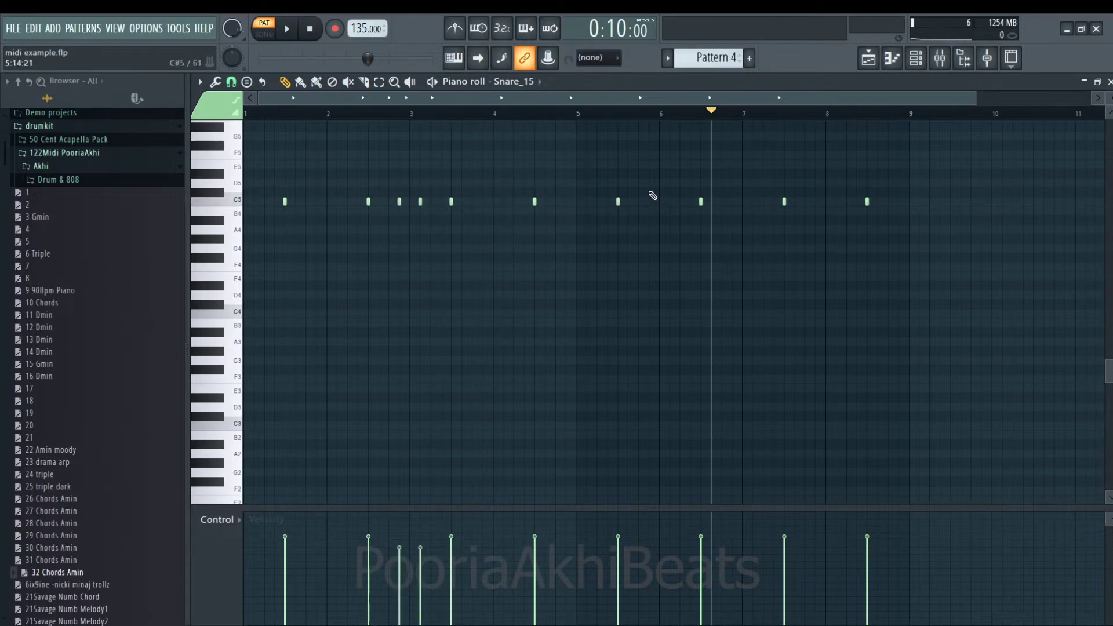
# Place a Pattern 4 clip on Track 2 at bar 17 beneath Pattern 1 and reopen its Snare_15 notes
pyautogui.press('space')
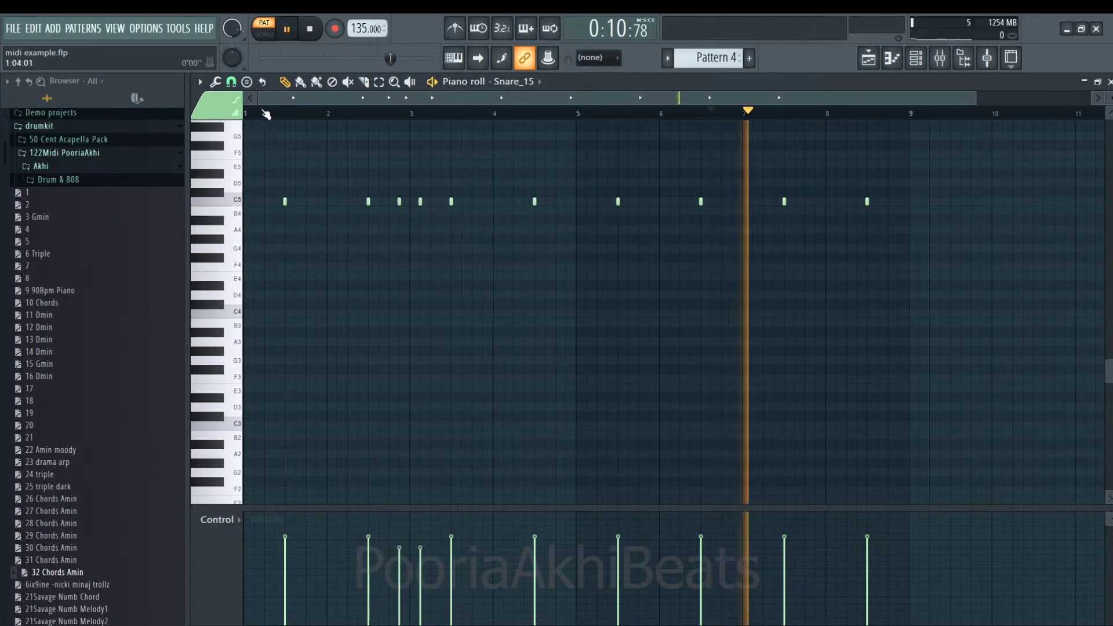
pyautogui.press('F5')
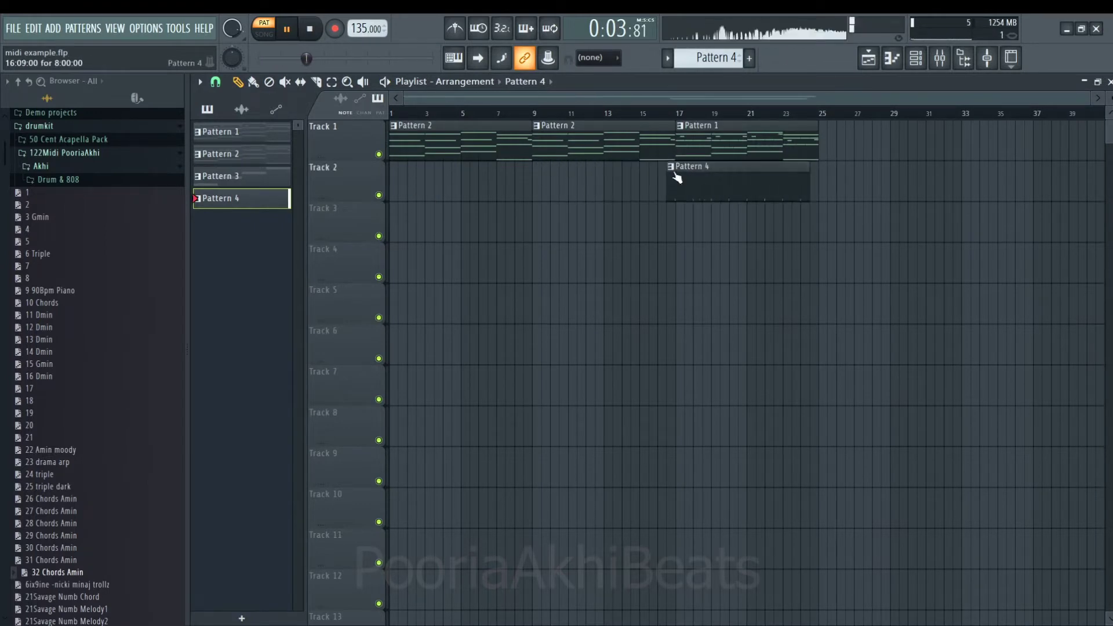
pyautogui.doubleClick(703, 195)
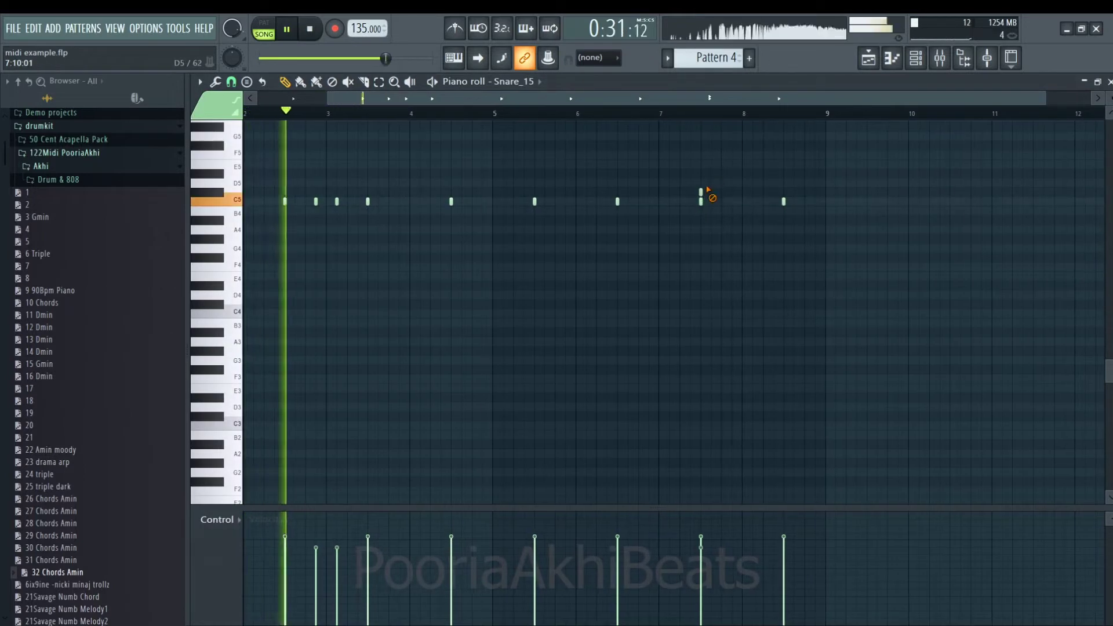
# Duplicate the two extra Snare_15 hits from around bar 3 to the start of bar 6 and audition them
pyautogui.hscroll(-1, 499, 217)
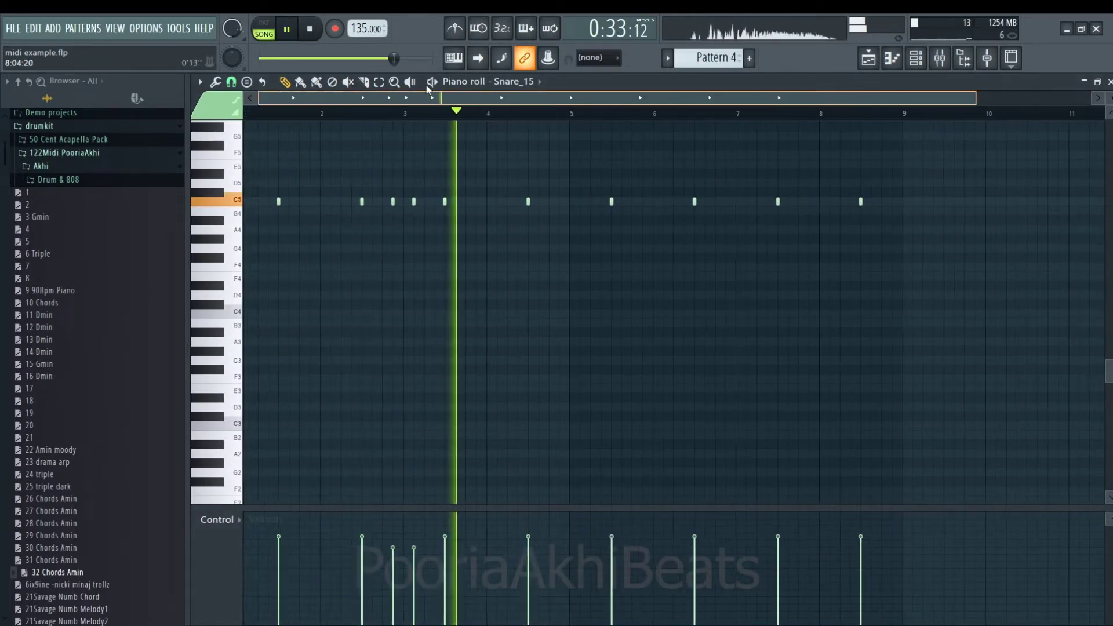
pyautogui.scroll(3, 500, 217)
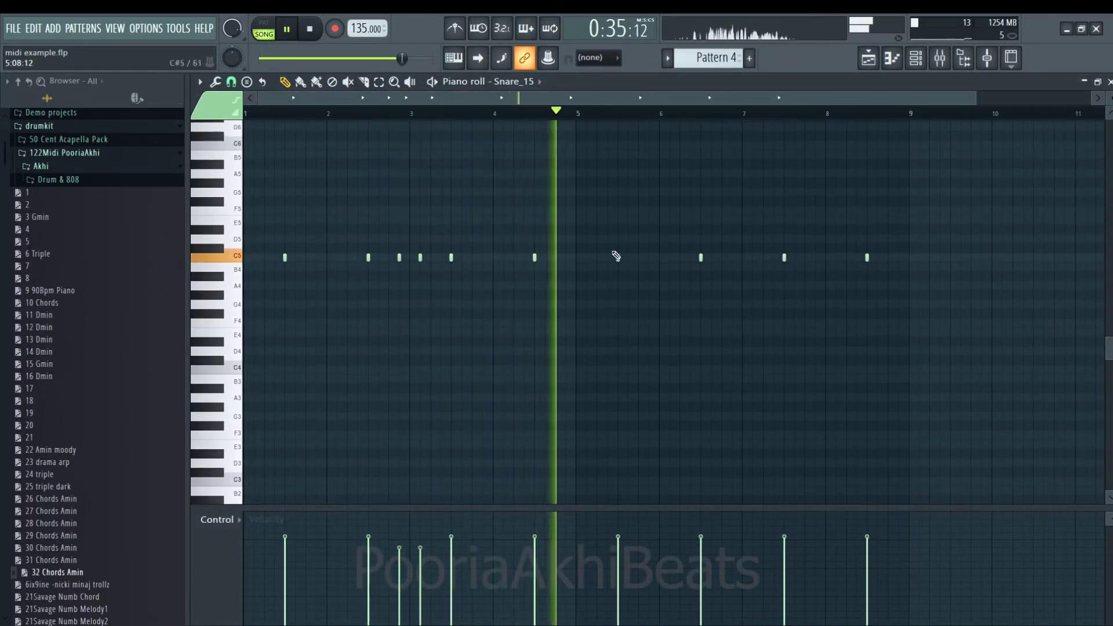
pyautogui.moveTo(394, 242); pyautogui.dragTo(436, 290)
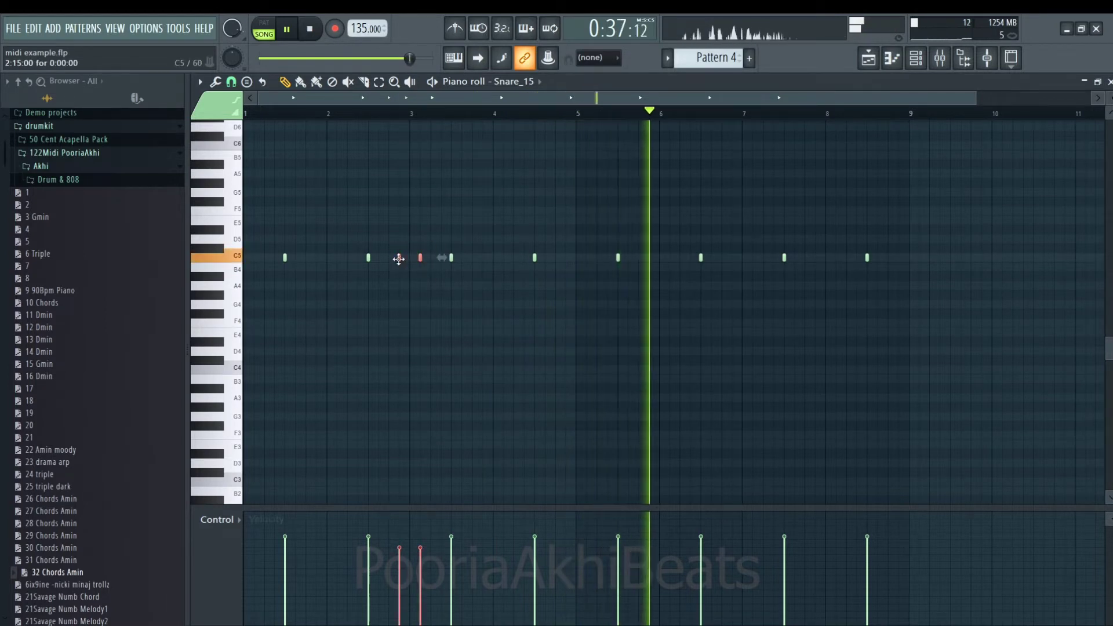
pyautogui.moveTo(398, 259); pyautogui.dragTo(651, 273)
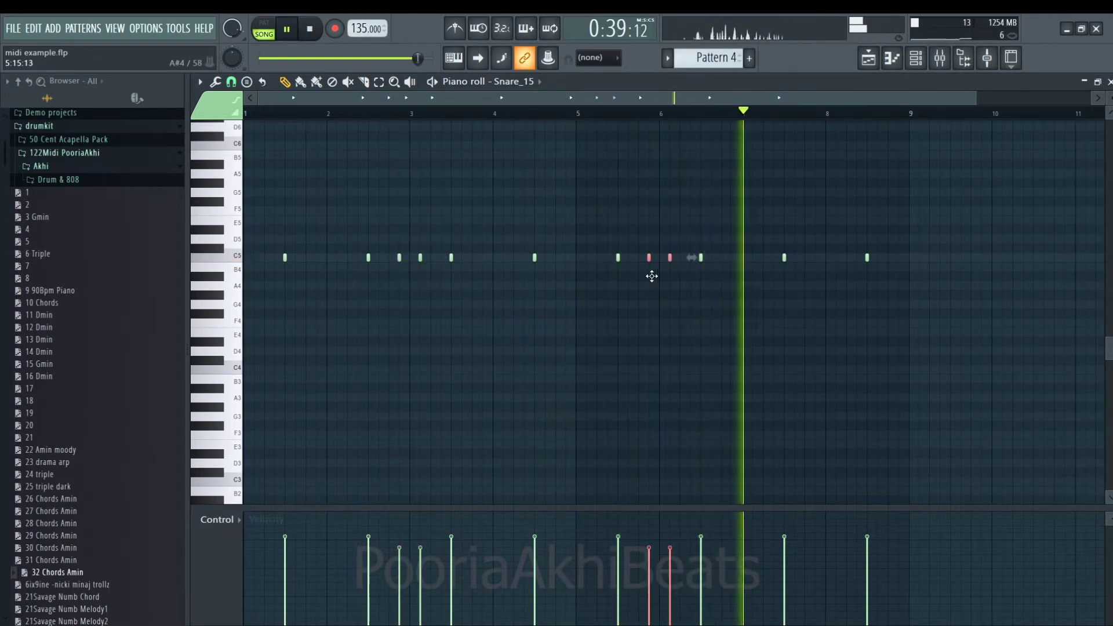
pyautogui.click(528, 112)
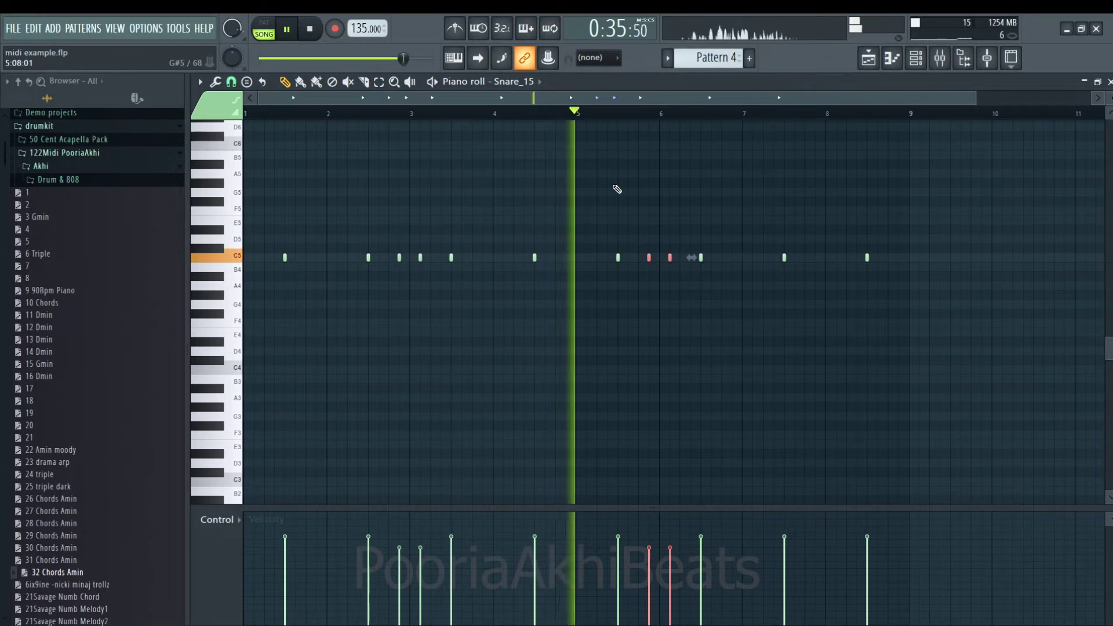
# Create Pattern 5 with Kick_3 hits at bar 1 and early in bar 2, and place it on Track 3 at bar 17
pyautogui.click(722, 232)
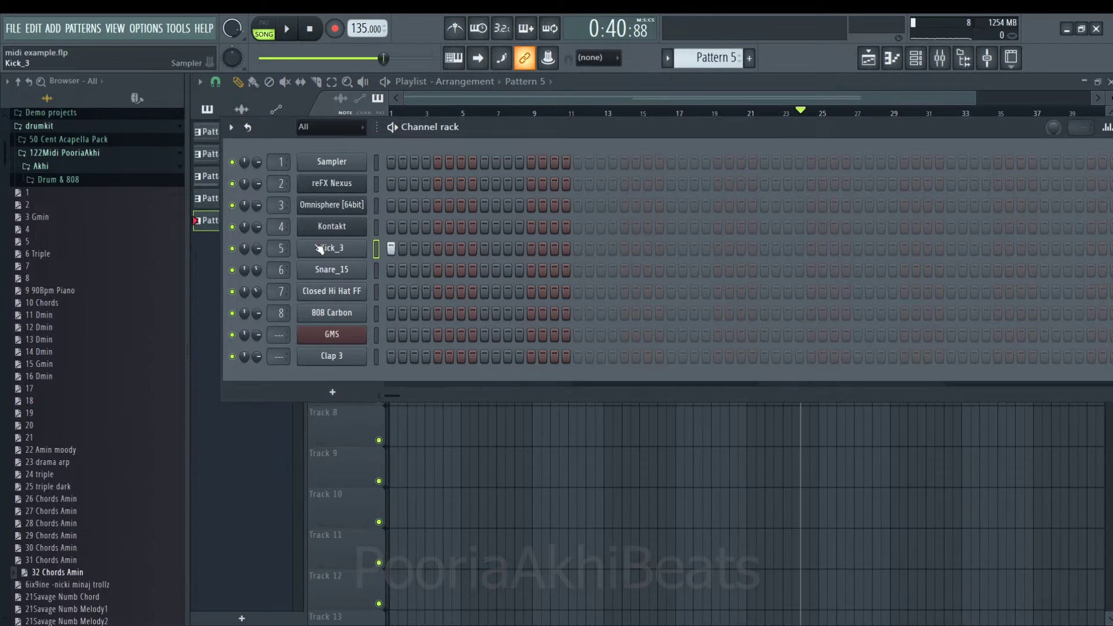
pyautogui.rightClick(322, 248)
pyautogui.click(425, 248)
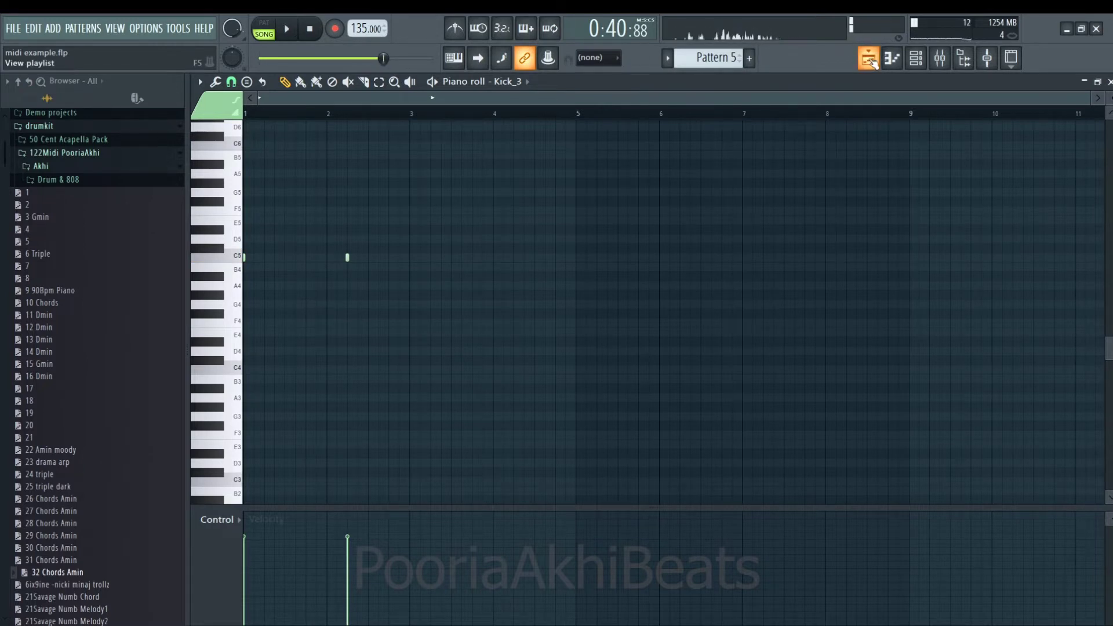
pyautogui.click(871, 61)
pyautogui.doubleClick(774, 217)
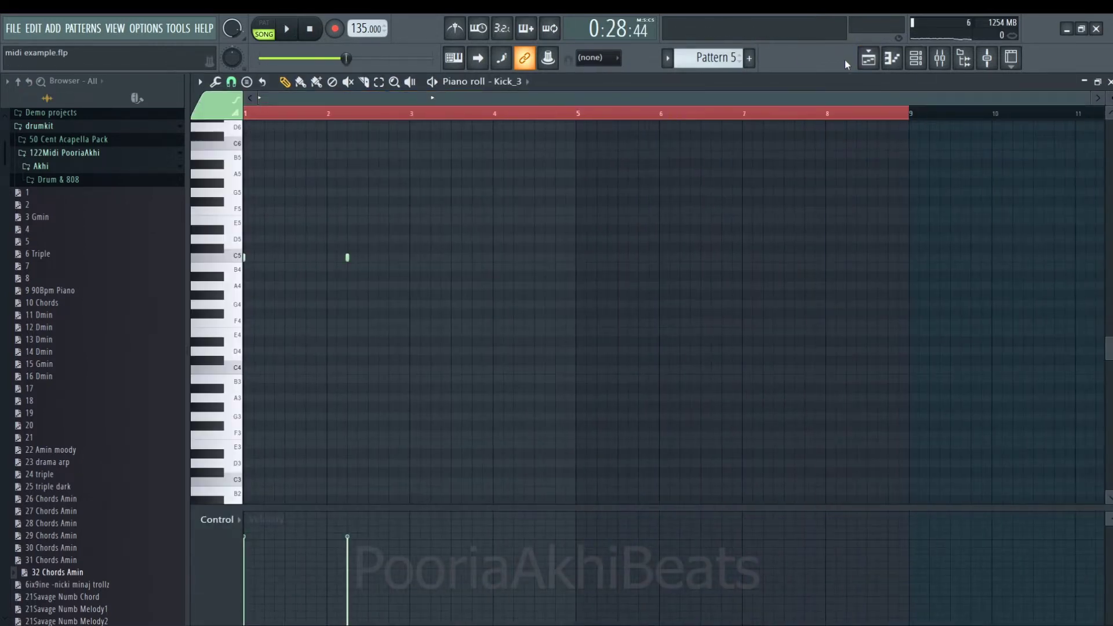
# Add Kick_3 hits late in bar 1, at the start and near the end of bar 3, and three across bar 4
pyautogui.press('space')
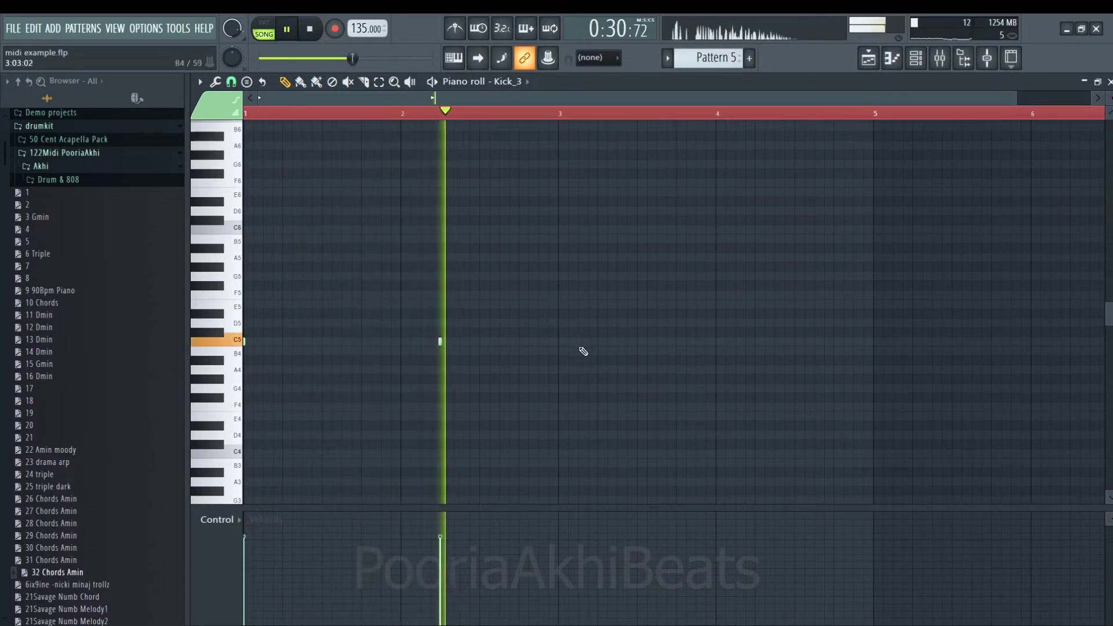
pyautogui.click(561, 342)
pyautogui.click(675, 341)
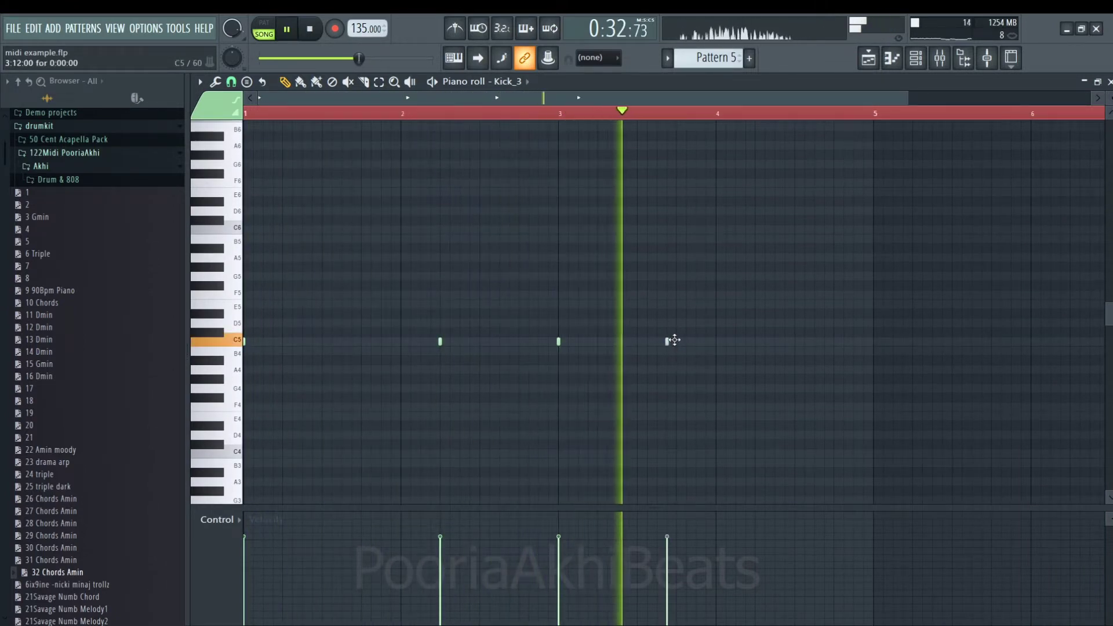
pyautogui.click(516, 114)
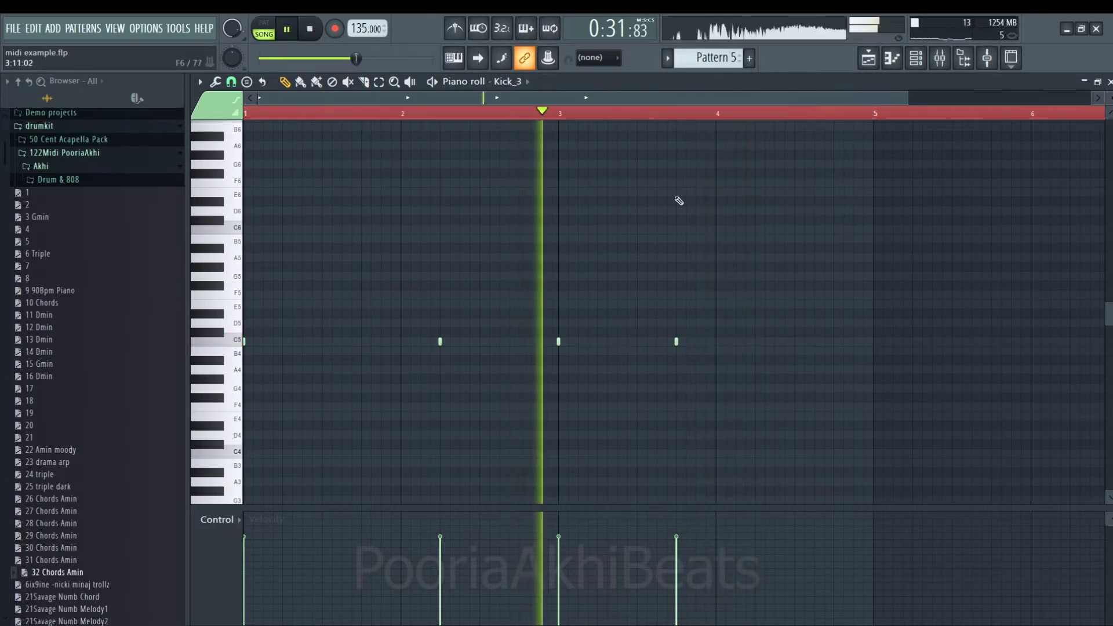
pyautogui.click(755, 342)
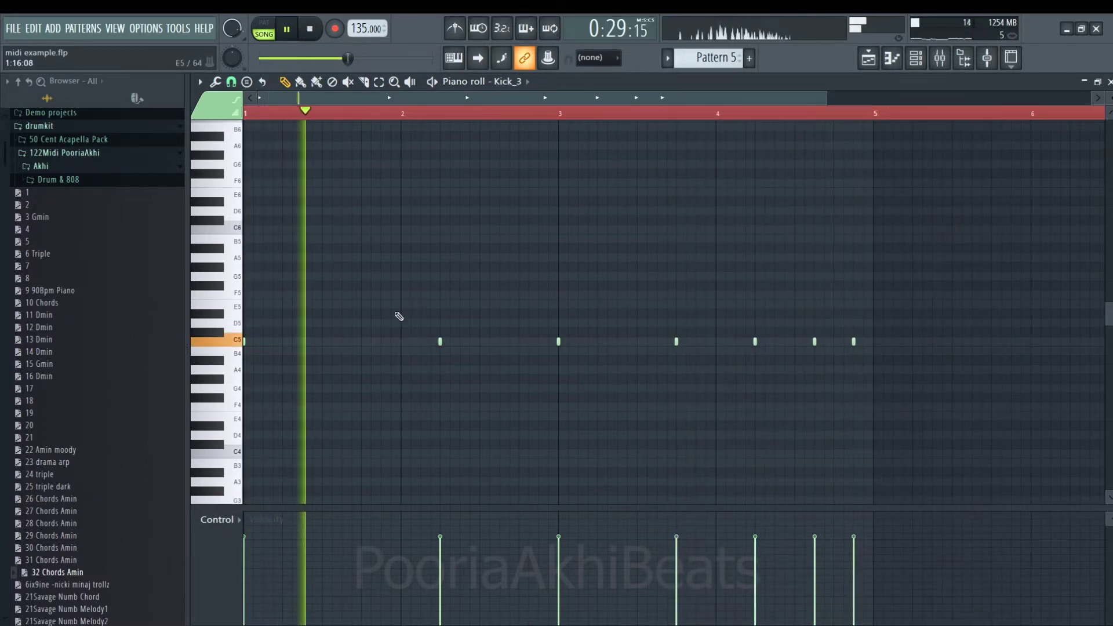
pyautogui.click(383, 342)
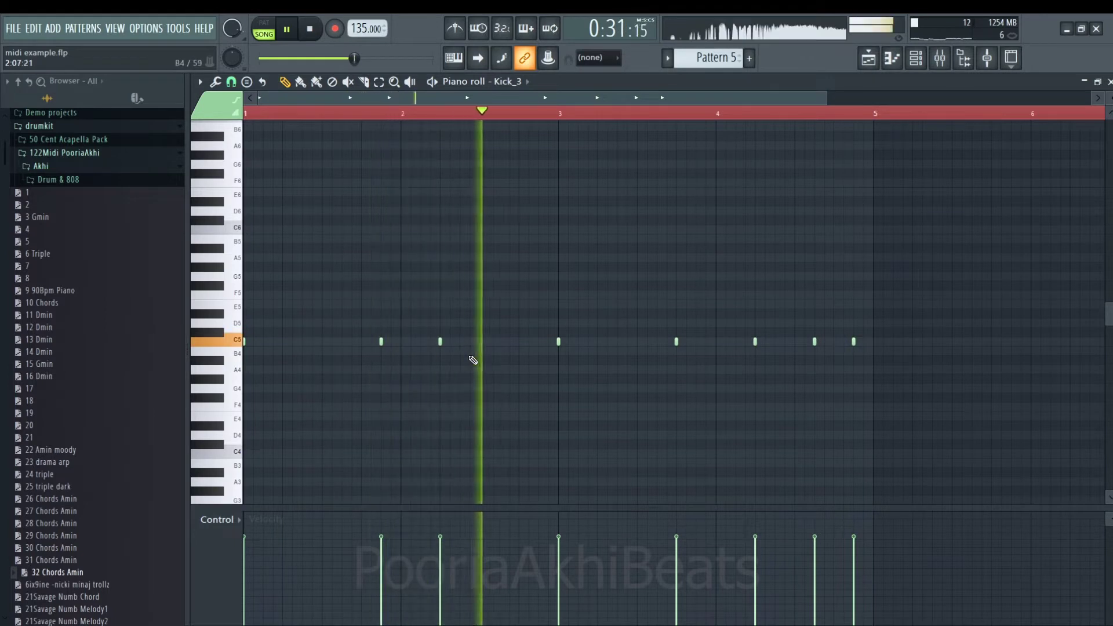
# Duplicate the first four bars of Kick_3 hits into bars 5 to 8
pyautogui.moveTo(934, 281); pyautogui.dragTo(184, 355)
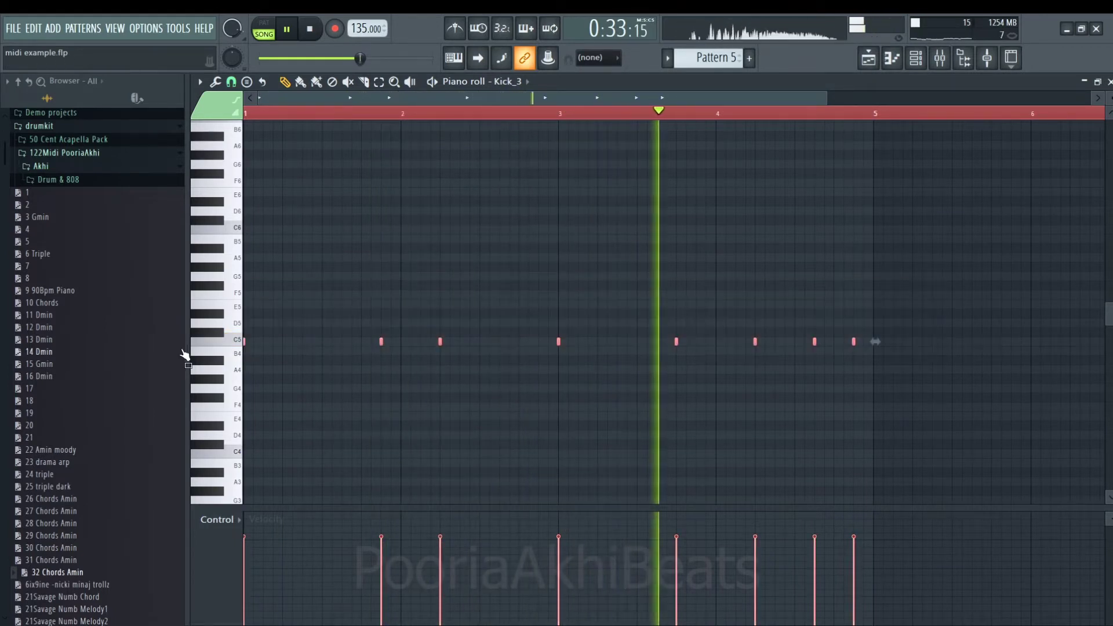
pyautogui.moveTo(382, 341)
pyautogui.keyDown('shift'); pyautogui.mouseDown()
pyautogui.moveTo(971, 373)
pyautogui.moveTo(1038, 360)
pyautogui.moveTo(1014, 367)
pyautogui.mouseUp(); pyautogui.keyUp('shift')
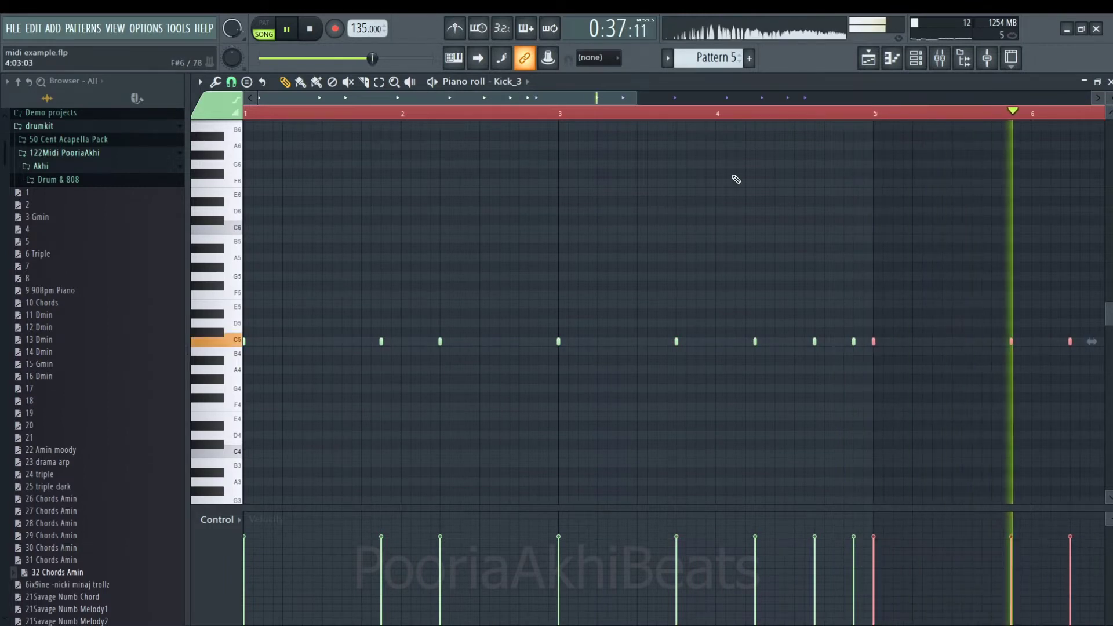
pyautogui.scroll(-1, 720, 116)
pyautogui.scroll(-2, 787, 134)
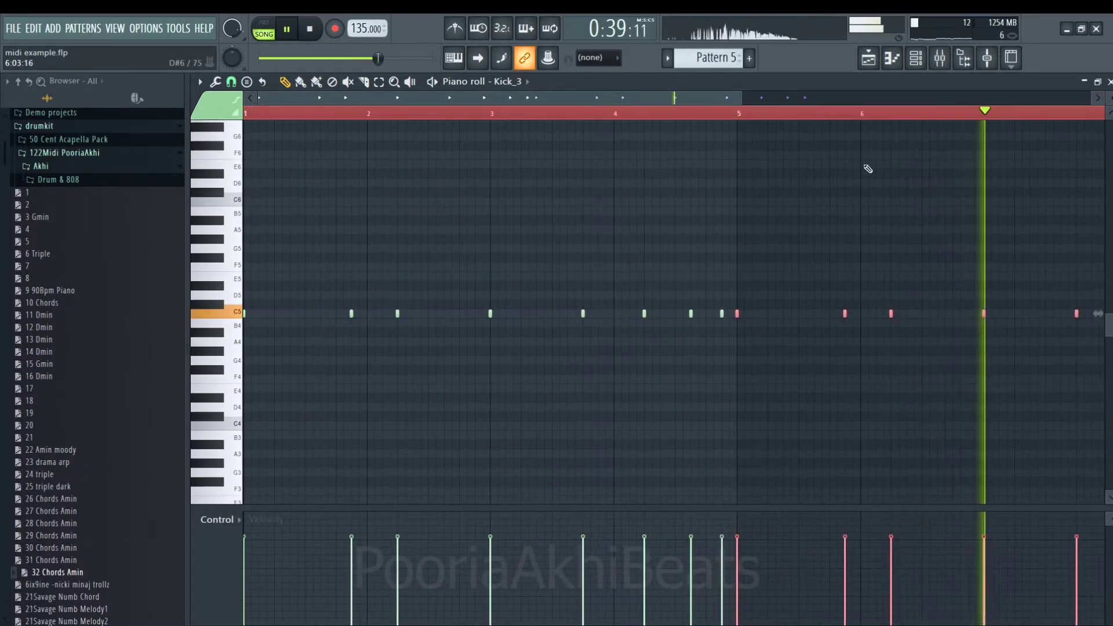
pyautogui.moveTo(674, 99); pyautogui.dragTo(790, 106)
pyautogui.keyDown('ctrl'); pyautogui.click(774, 190); pyautogui.keyUp('ctrl')
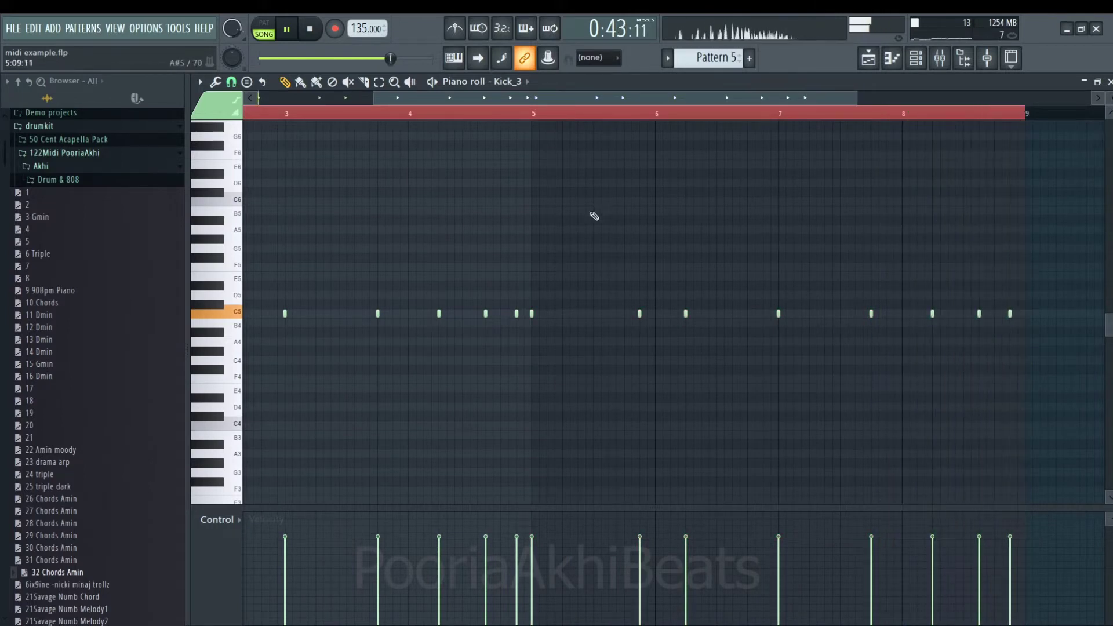
# Vary the repeated Kick_3 hits by shifting the late bar 5 hit to step 13 and adding hits late in bar 6 and at step 7 of bar 7
pyautogui.click(516, 115)
pyautogui.click(824, 313)
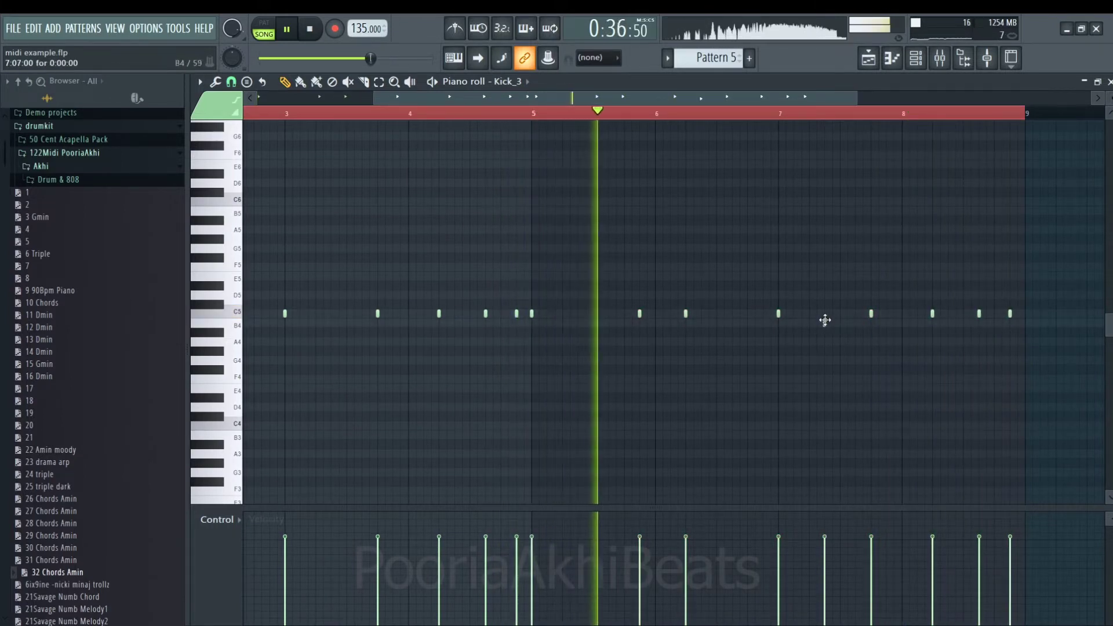
pyautogui.press('space')
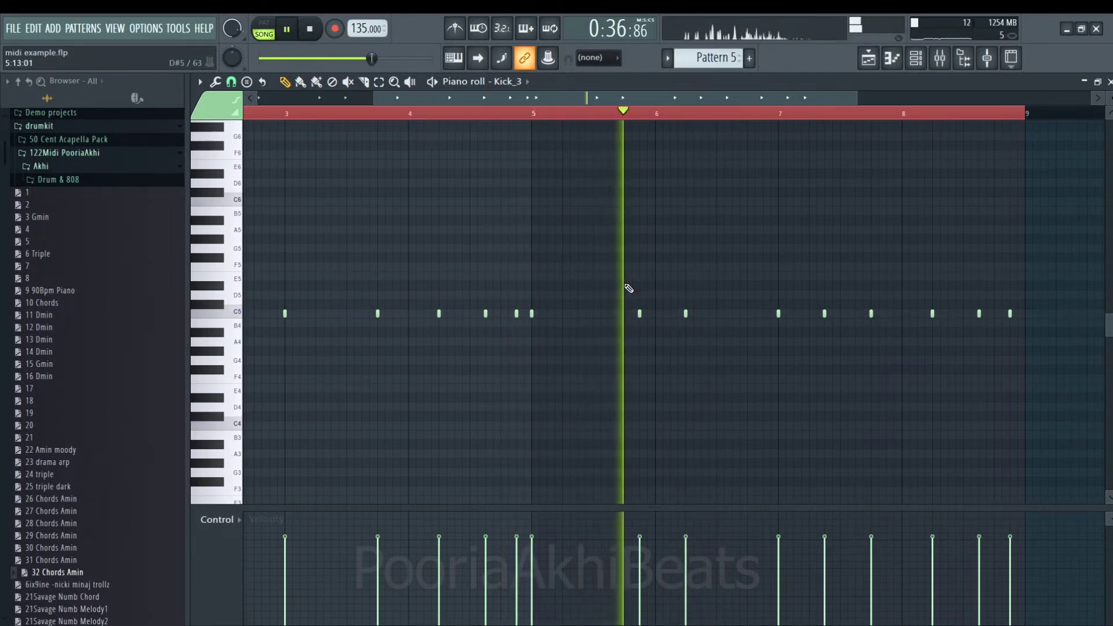
pyautogui.press('space')
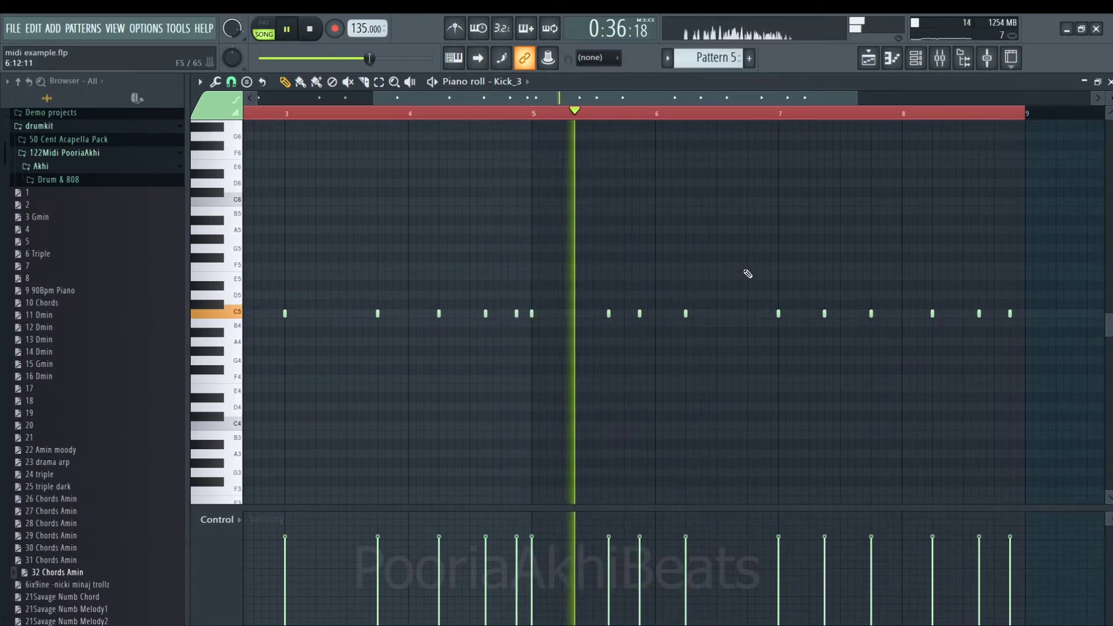
pyautogui.rightClick(609, 315)
pyautogui.rightClick(639, 314)
pyautogui.click(630, 315)
pyautogui.press('space')
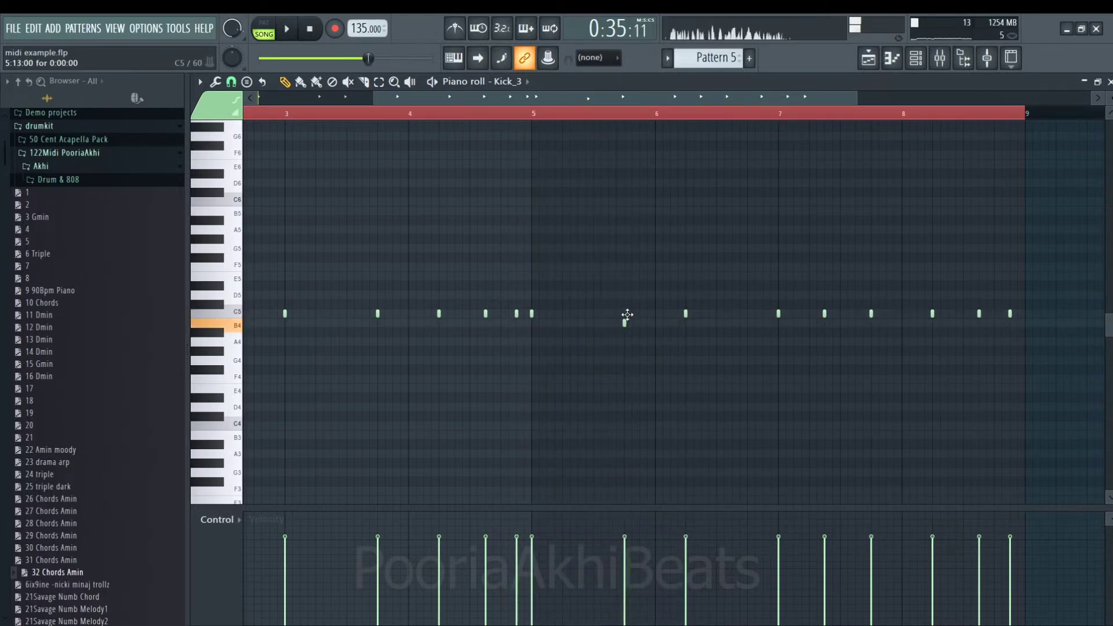
pyautogui.click(755, 316)
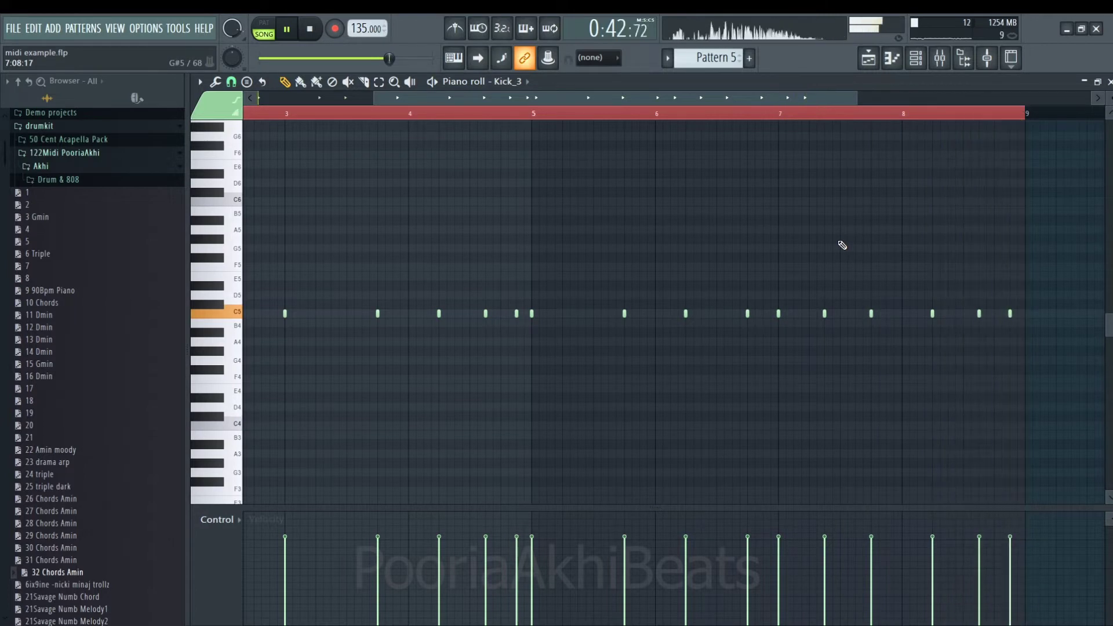
# Repeat the Pattern 1, Pattern 4 and Pattern 5 clips at bar 25 in the playlist
pyautogui.moveTo(825, 97); pyautogui.dragTo(635, 97)
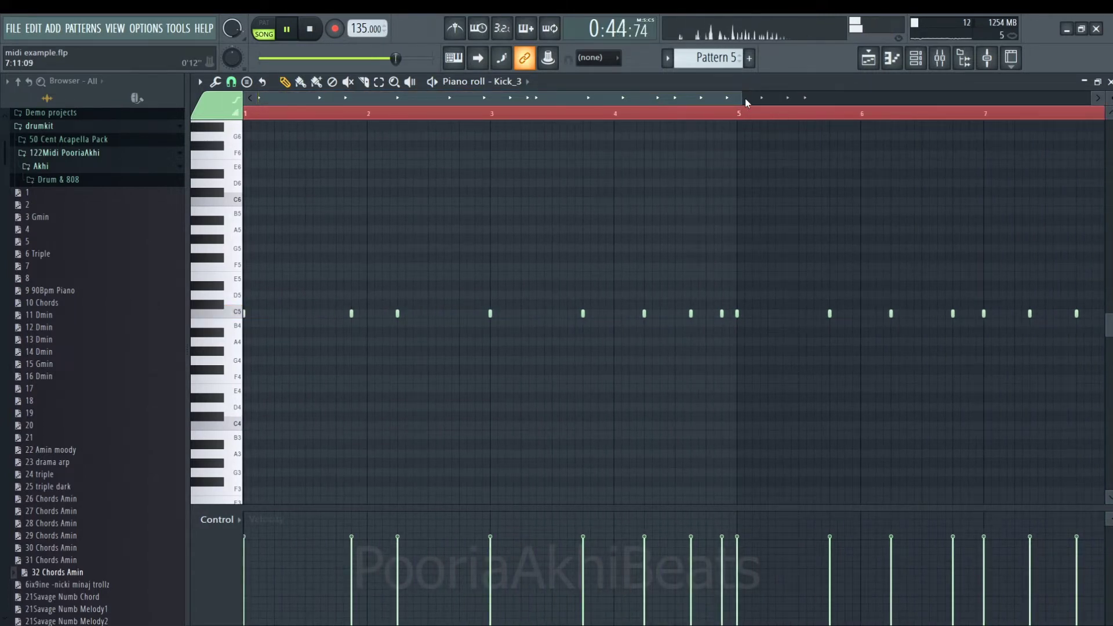
pyautogui.moveTo(745, 98); pyautogui.dragTo(878, 113)
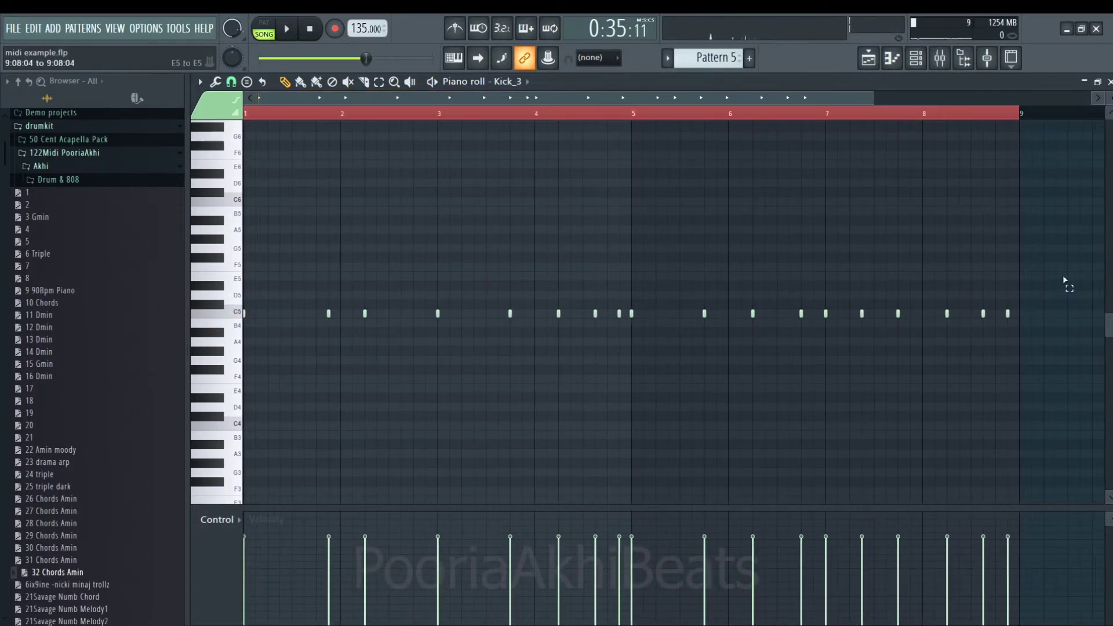
pyautogui.moveTo(1064, 281); pyautogui.dragTo(187, 321)
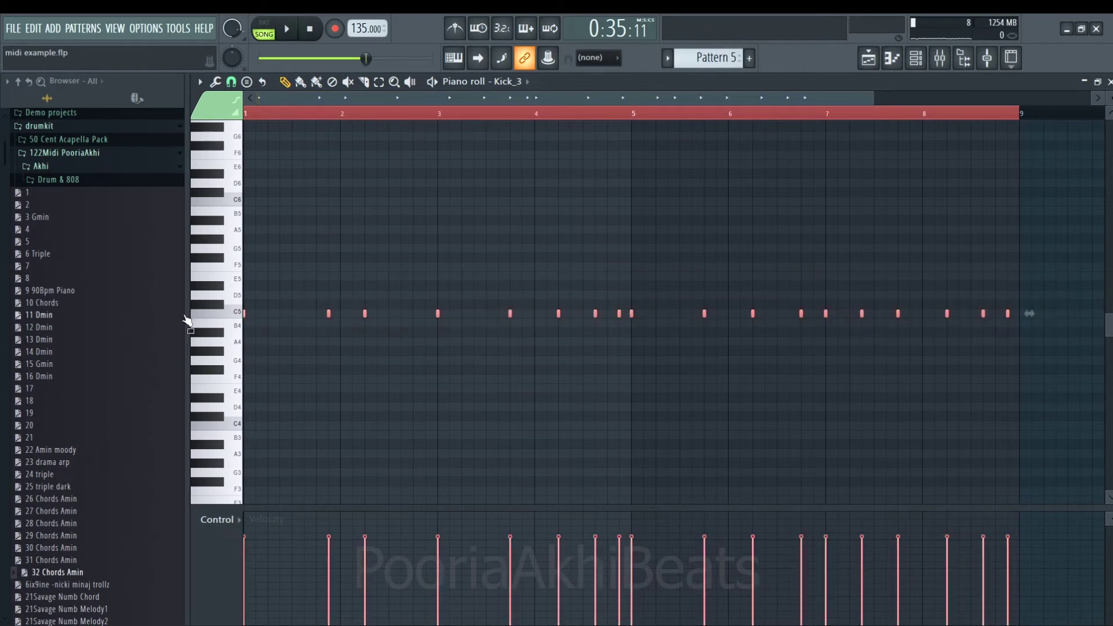
pyautogui.click(872, 61)
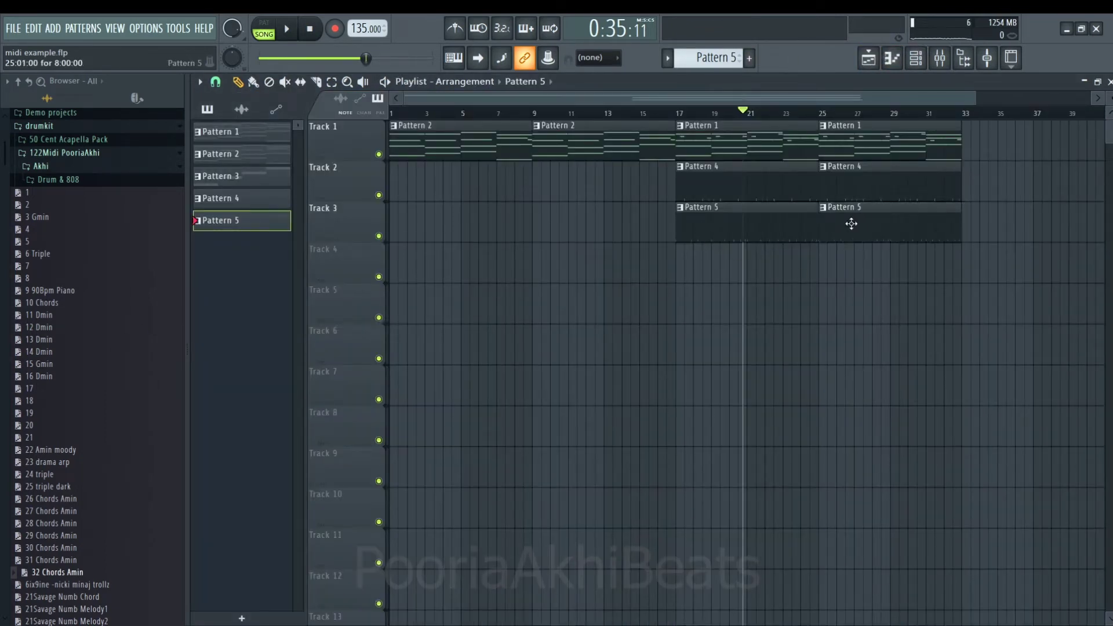
# Copy the Kick_3 sequence from Pattern 5 into the 808 Carbon channel of a new Pattern 6 and open its piano roll
pyautogui.click(917, 59)
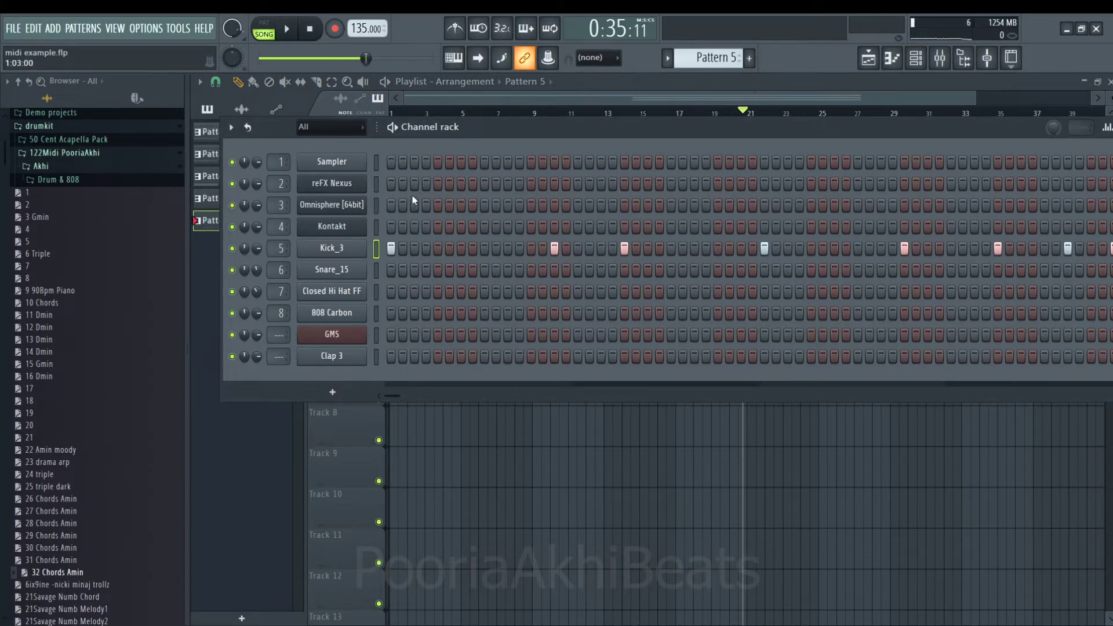
pyautogui.click(525, 100)
pyautogui.click(916, 60)
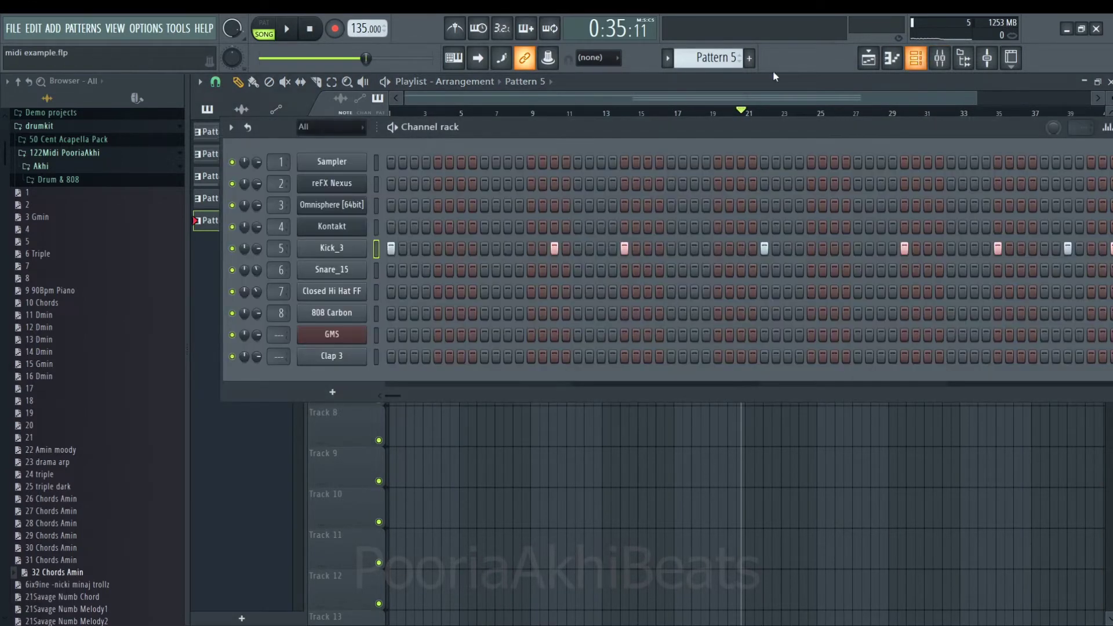
pyautogui.rightClick(341, 253)
pyautogui.click(527, 260)
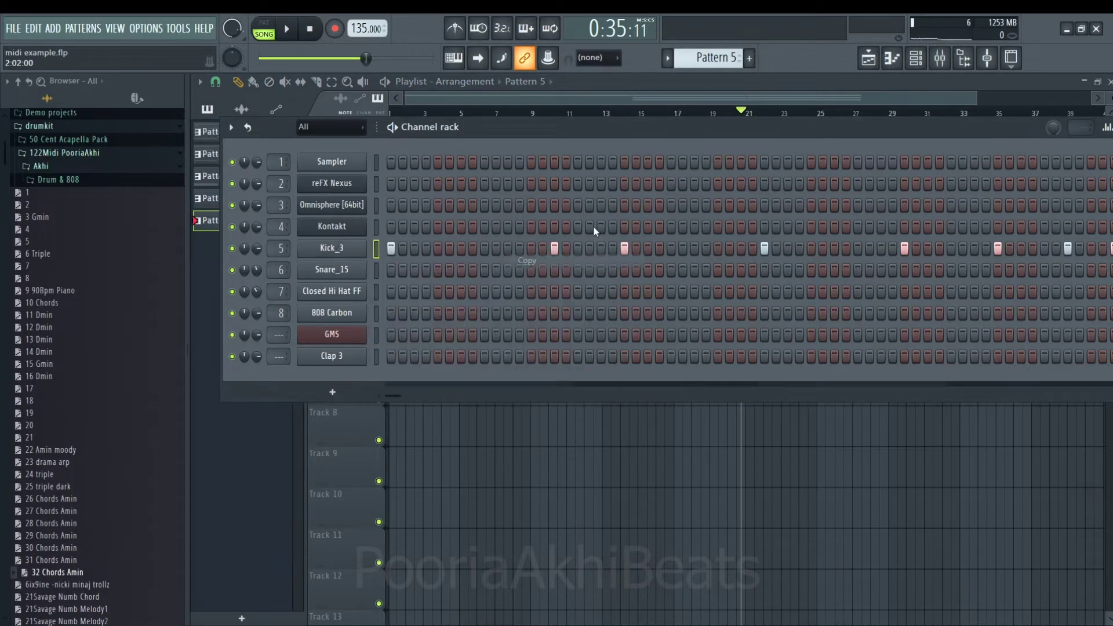
pyautogui.moveTo(736, 60); pyautogui.dragTo(736, 55)
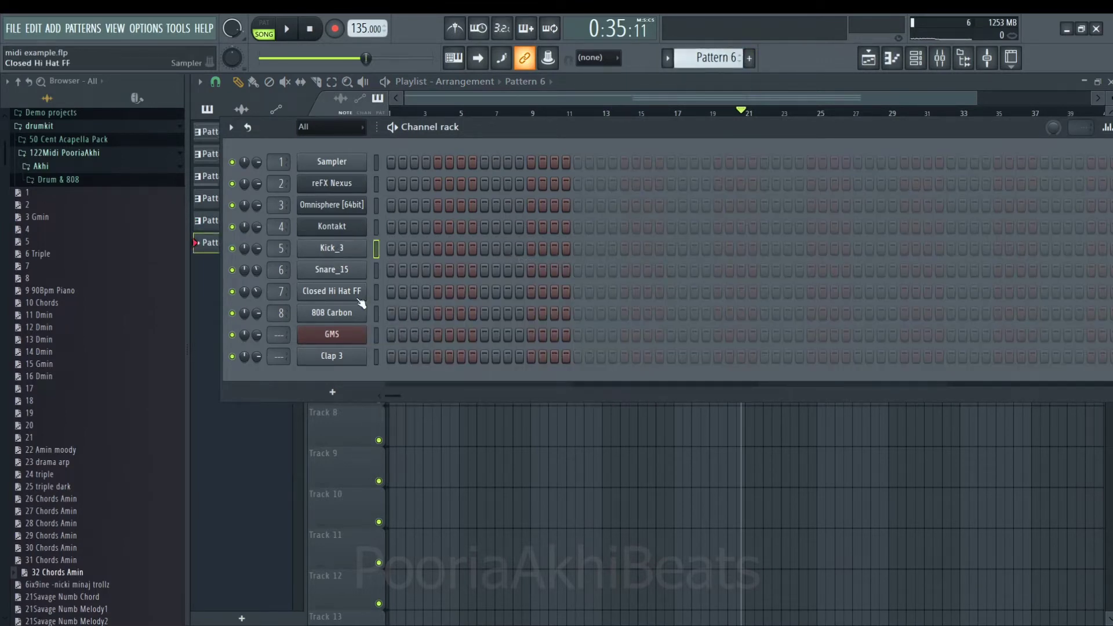
pyautogui.rightClick(342, 316)
pyautogui.click(527, 339)
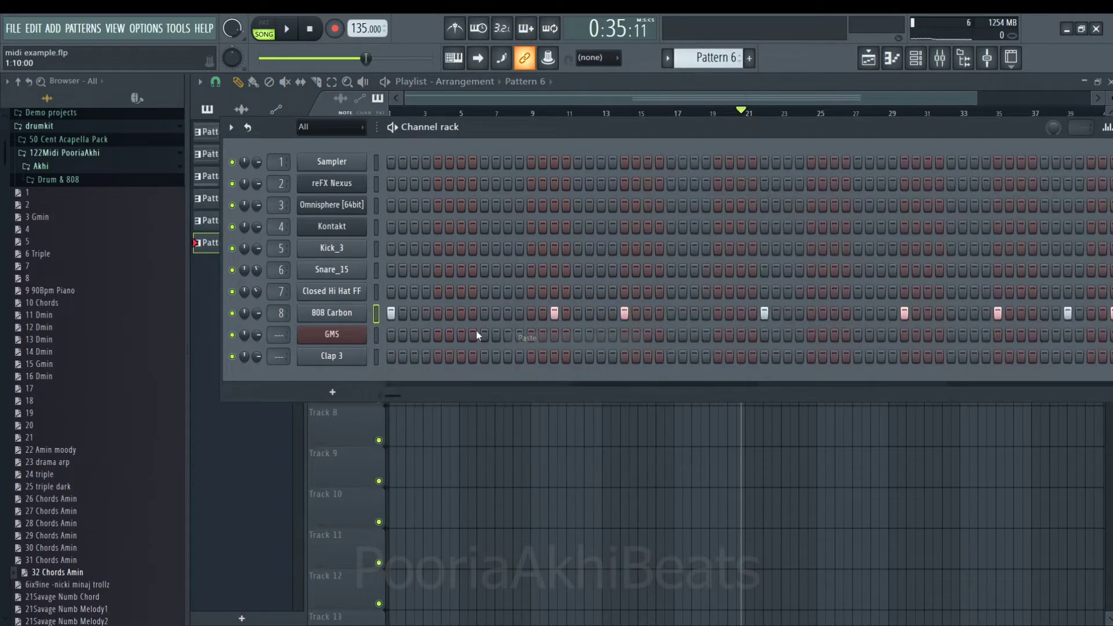
pyautogui.rightClick(378, 313)
pyautogui.click(438, 309)
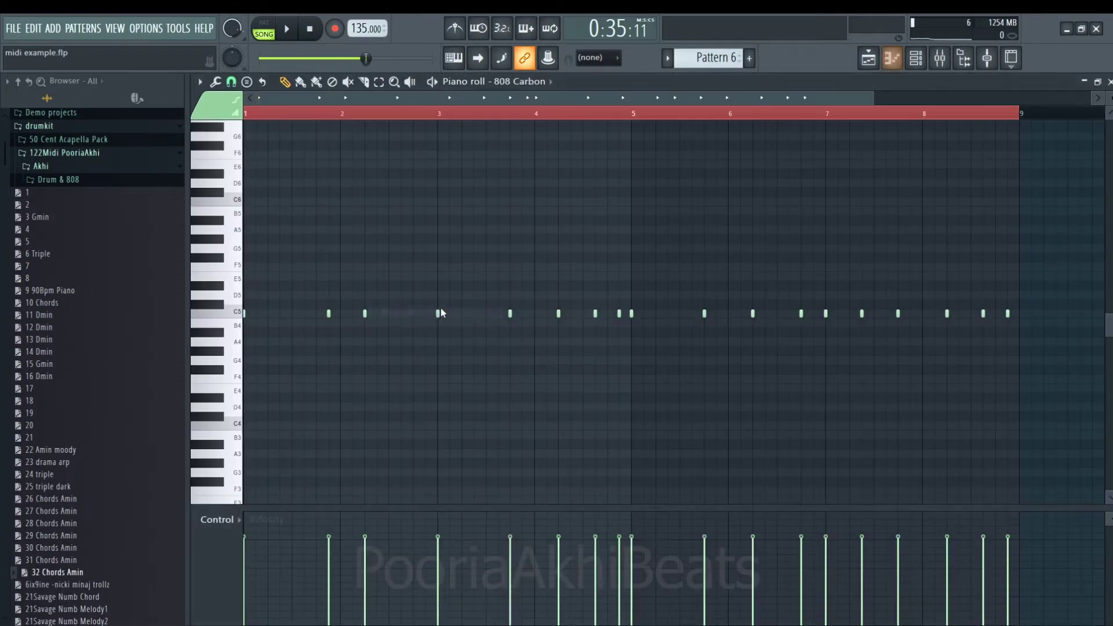
# Lower all the 808 Carbon notes to G4 and stretch them legato so each reaches the following note
pyautogui.moveTo(1055, 275); pyautogui.dragTo(166, 368)
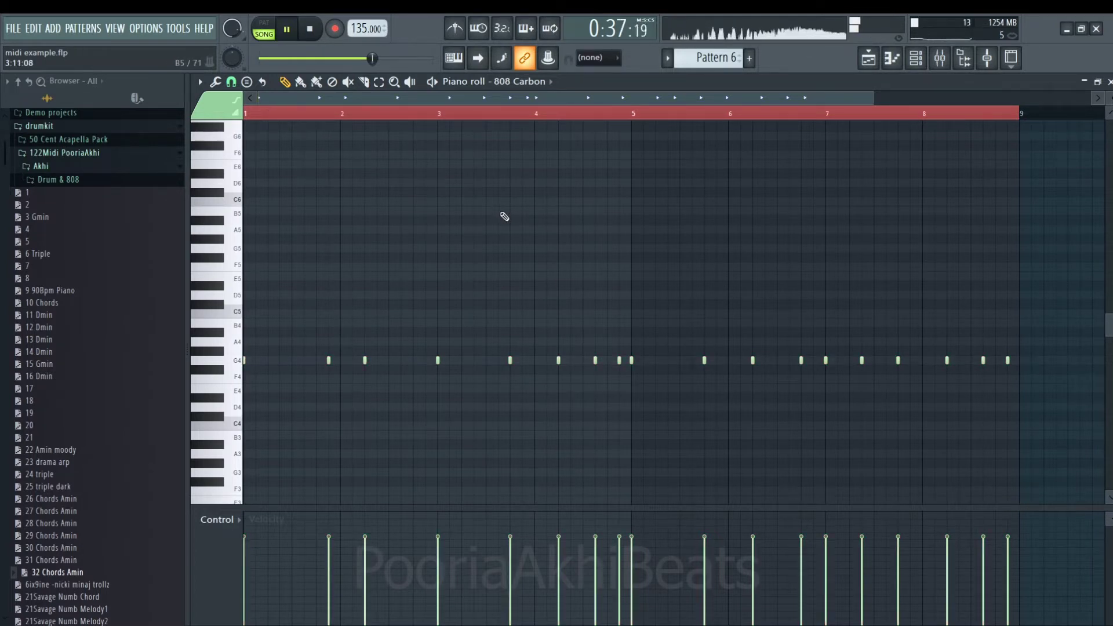
pyautogui.hotkey('ctrl', 'l')
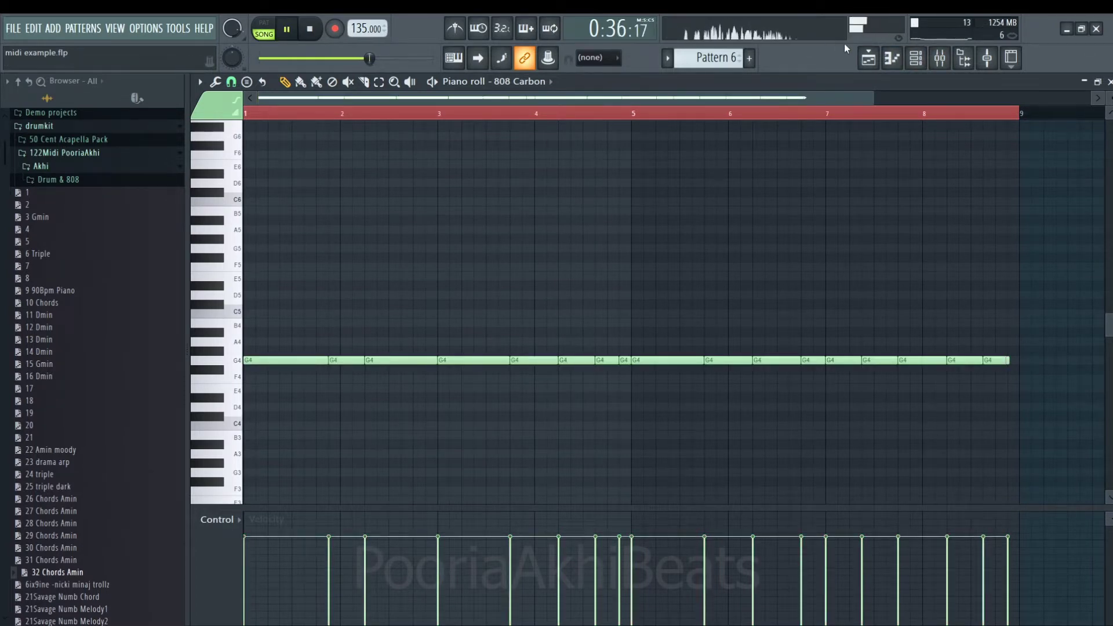
# Place Pattern 6 at bar 17 on Track 4 of the playlist and play from bar 17
pyautogui.click(876, 57)
pyautogui.click(688, 267)
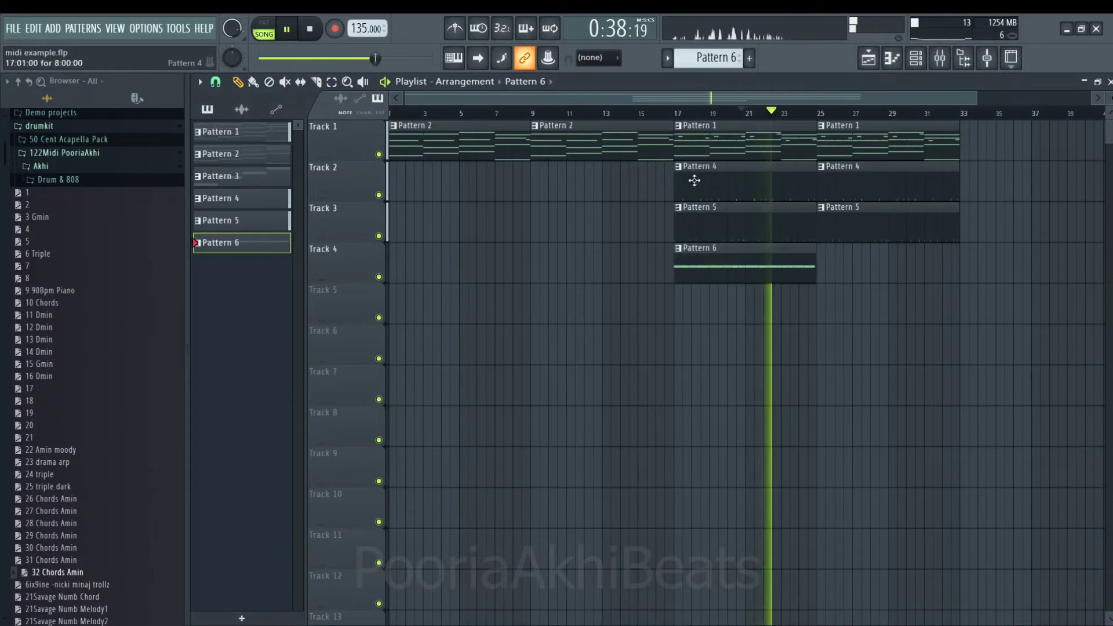
pyautogui.click(683, 112)
# In Pattern 6's piano roll, delete the note starting late in bar 1 and raise the bar 3 and 4 notes to A#4
pyautogui.doubleClick(709, 250)
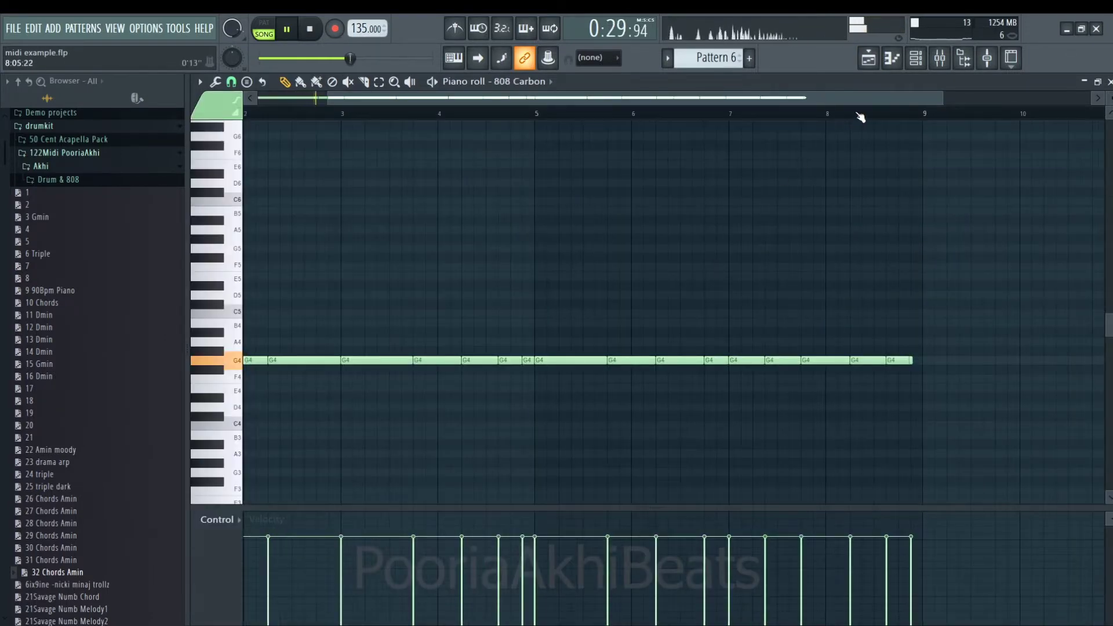
pyautogui.scroll(-3, 413, 333)
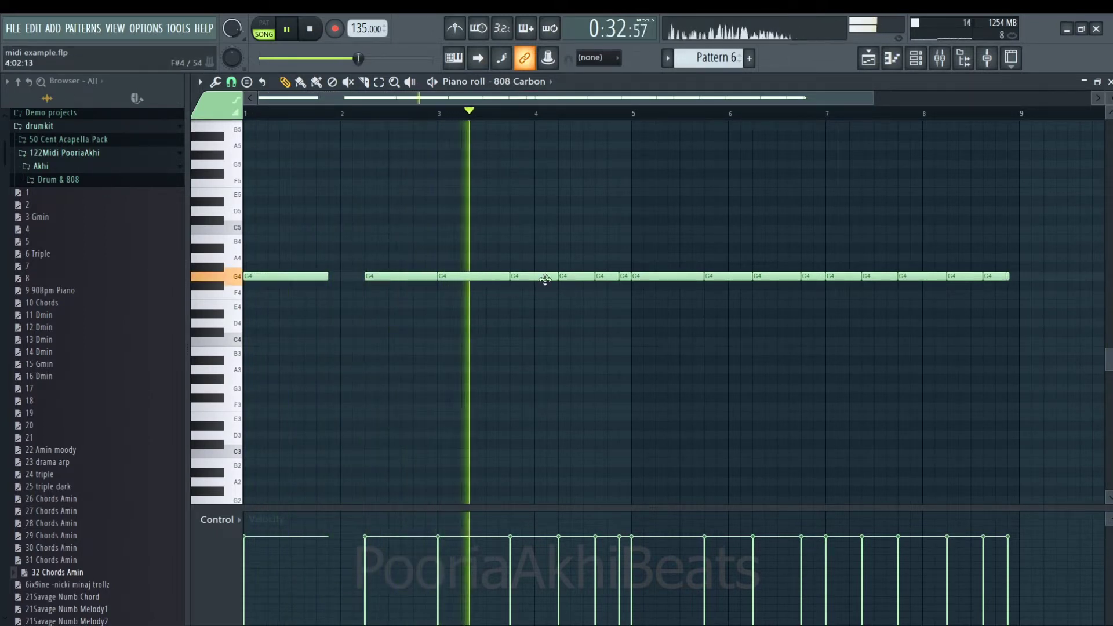
pyautogui.moveTo(627, 255); pyautogui.dragTo(474, 282)
pyautogui.press('space')
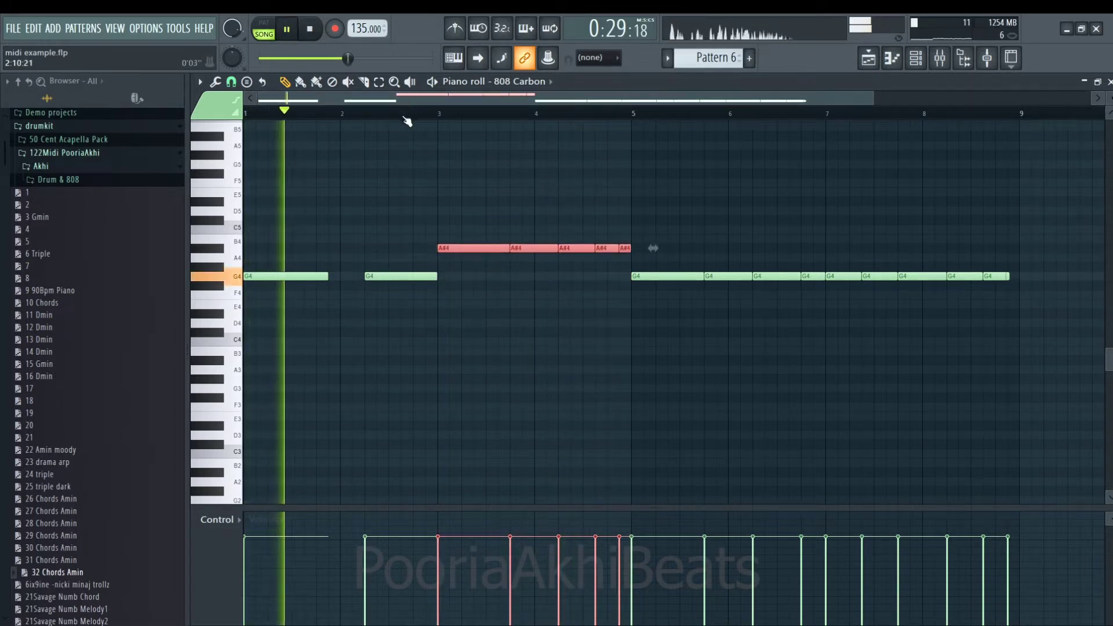
# Raise the 808 notes of bars 5 and 6 to C5 and lower those of bars 7 and 8 to D4
pyautogui.scroll(3, 715, 250)
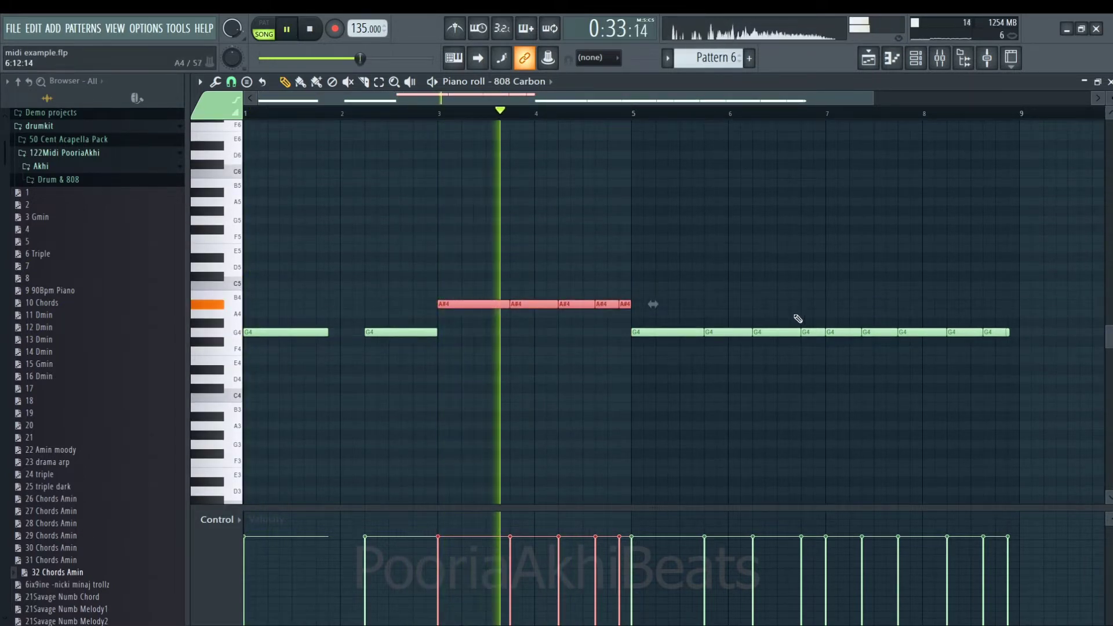
pyautogui.moveTo(820, 311); pyautogui.dragTo(675, 335)
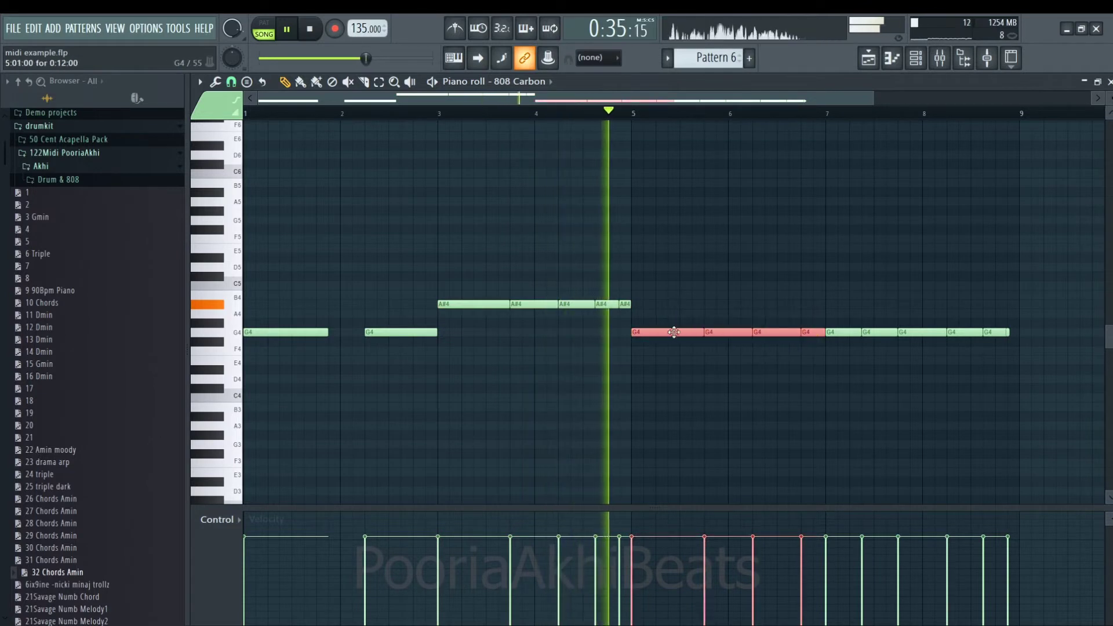
pyautogui.press('Up')
pyautogui.press('Up')
pyautogui.press('Up')
pyautogui.press('Up')
pyautogui.press('Up')
pyautogui.moveTo(1015, 295); pyautogui.dragTo(846, 372)
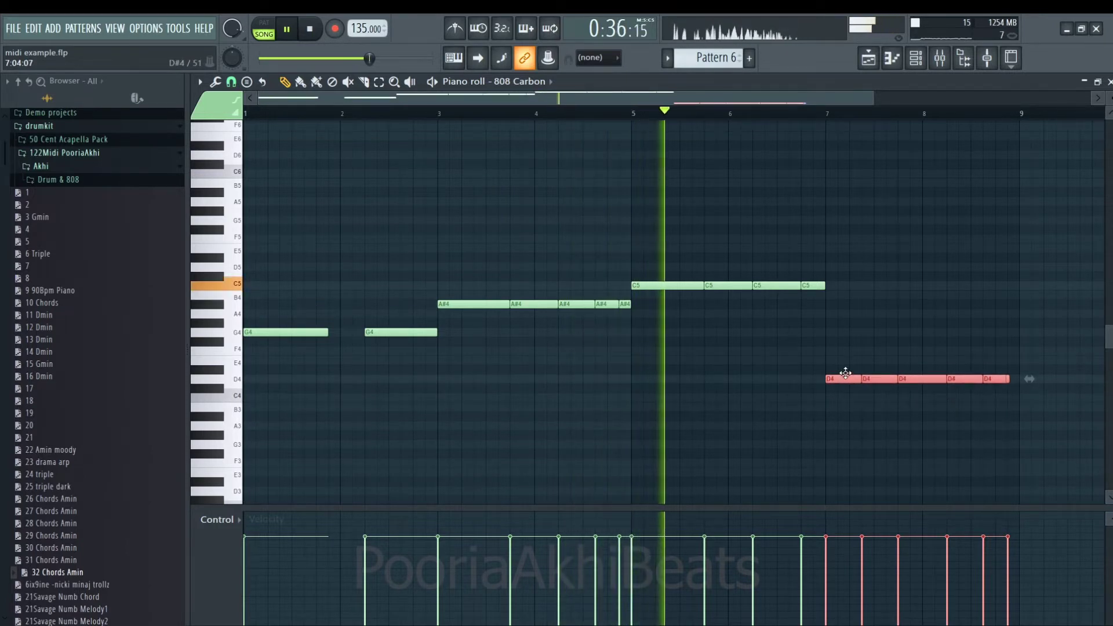
pyautogui.click(856, 328)
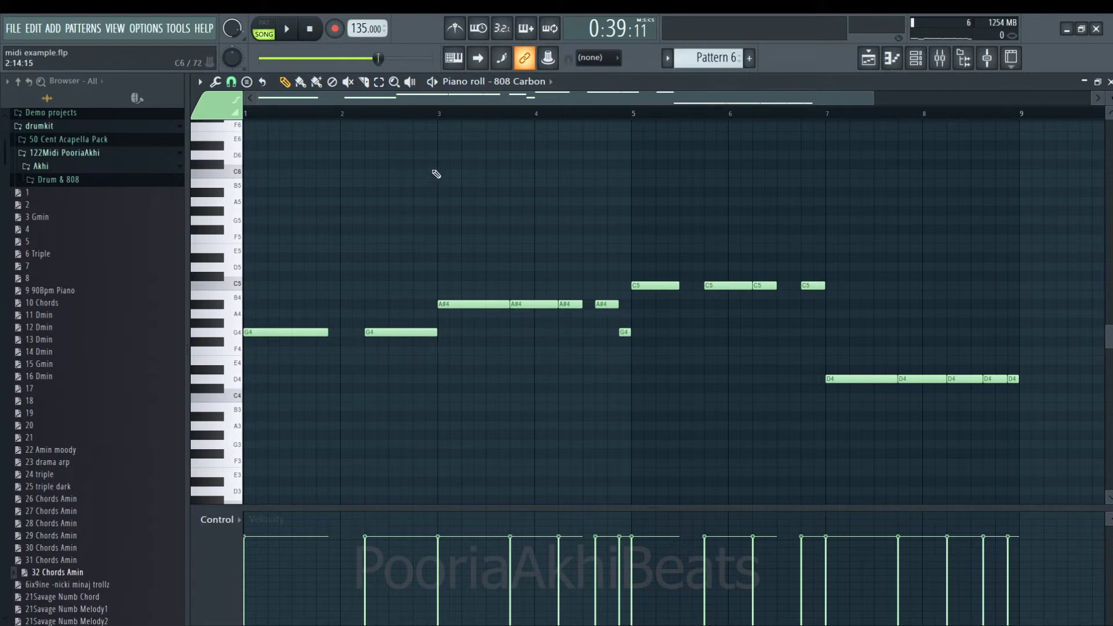
# Add a D4 slide note four steps long at the start of bar 4 in the 808 line
pyautogui.click(539, 379)
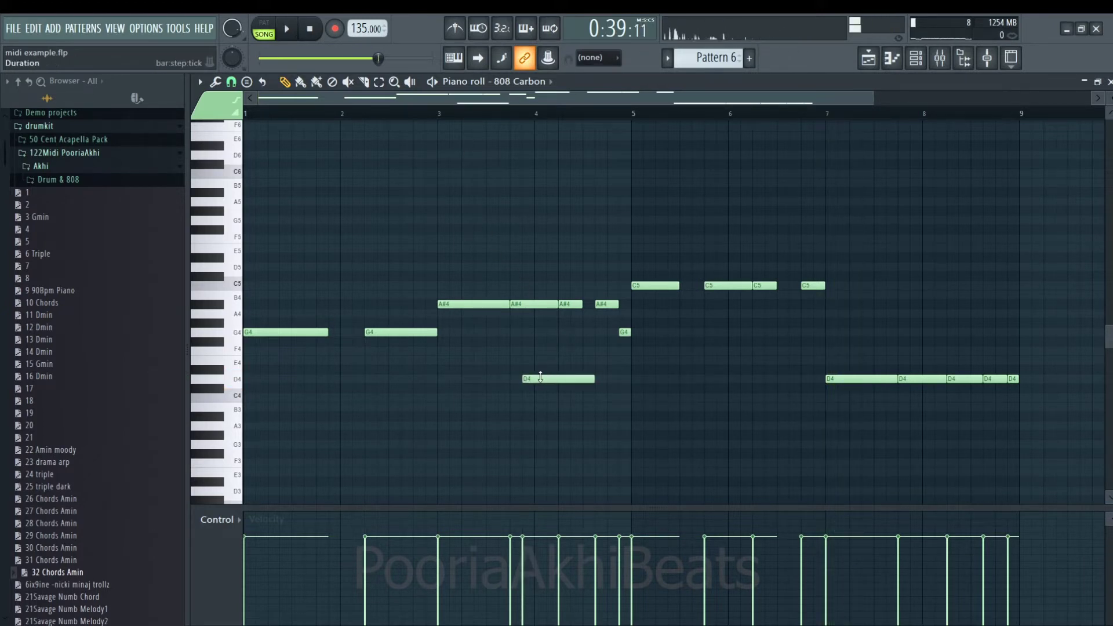
pyautogui.doubleClick(540, 378)
pyautogui.click(628, 409)
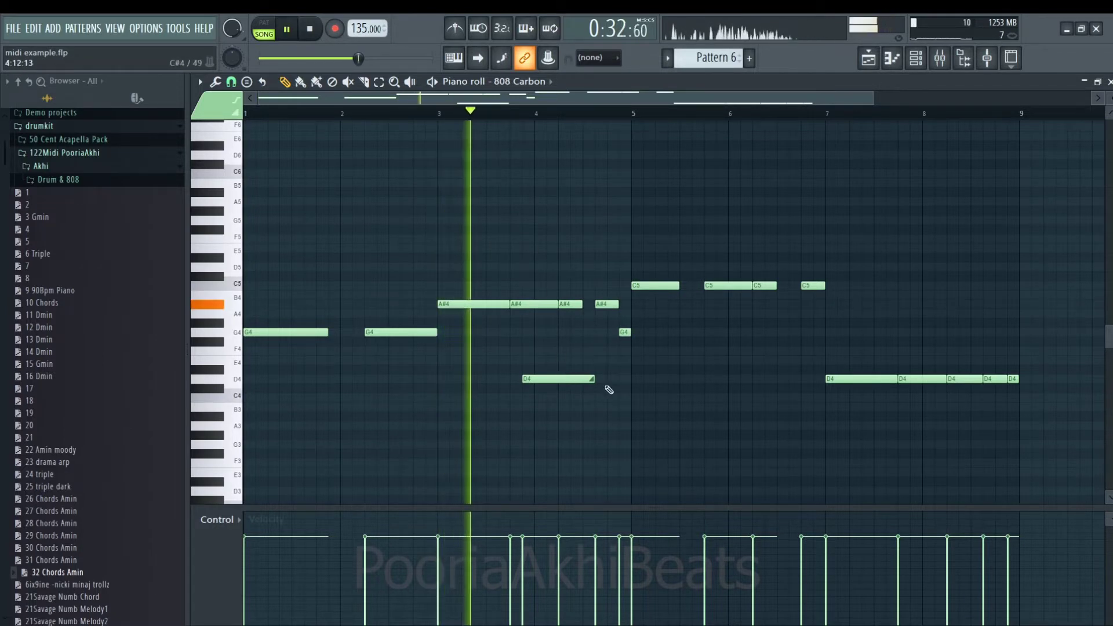
pyautogui.moveTo(579, 378)
pyautogui.mouseDown()
pyautogui.moveTo(591, 379)
pyautogui.moveTo(557, 379)
pyautogui.mouseUp()
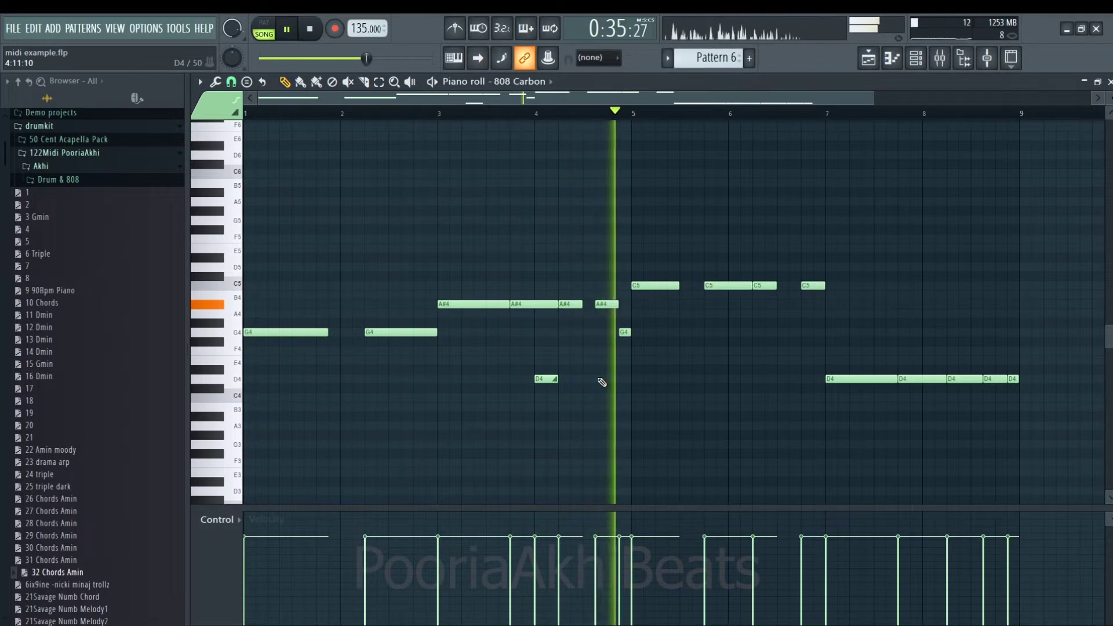
# Extend the third A#4 note to meet the fourth one and move the last note of bar 4 up to G5
pyautogui.moveTo(579, 305); pyautogui.dragTo(596, 305)
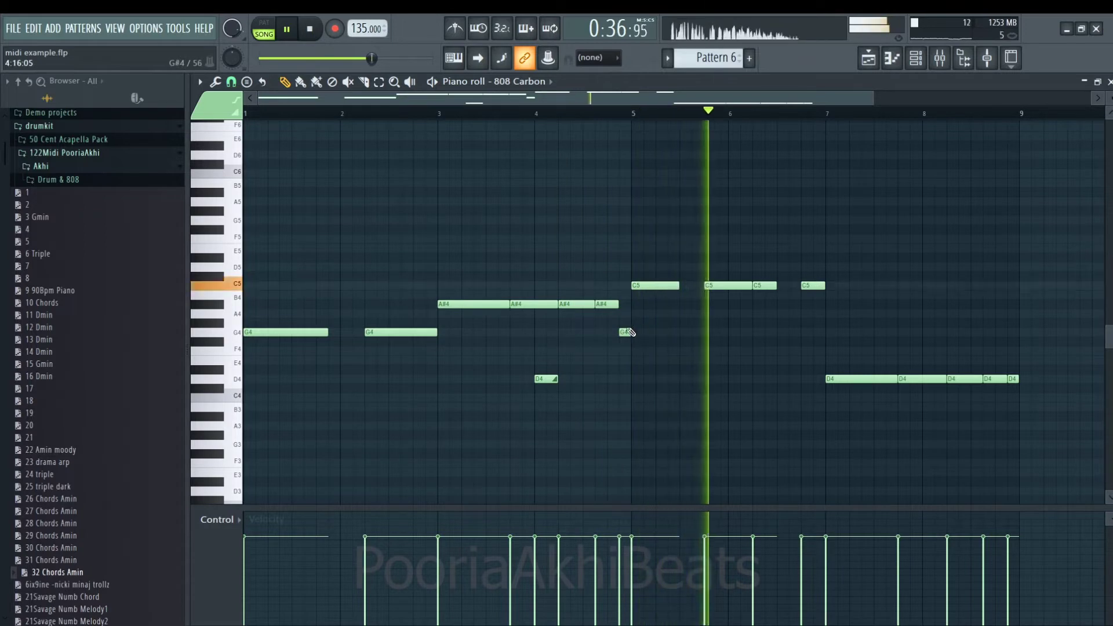
pyautogui.moveTo(623, 331); pyautogui.dragTo(620, 220)
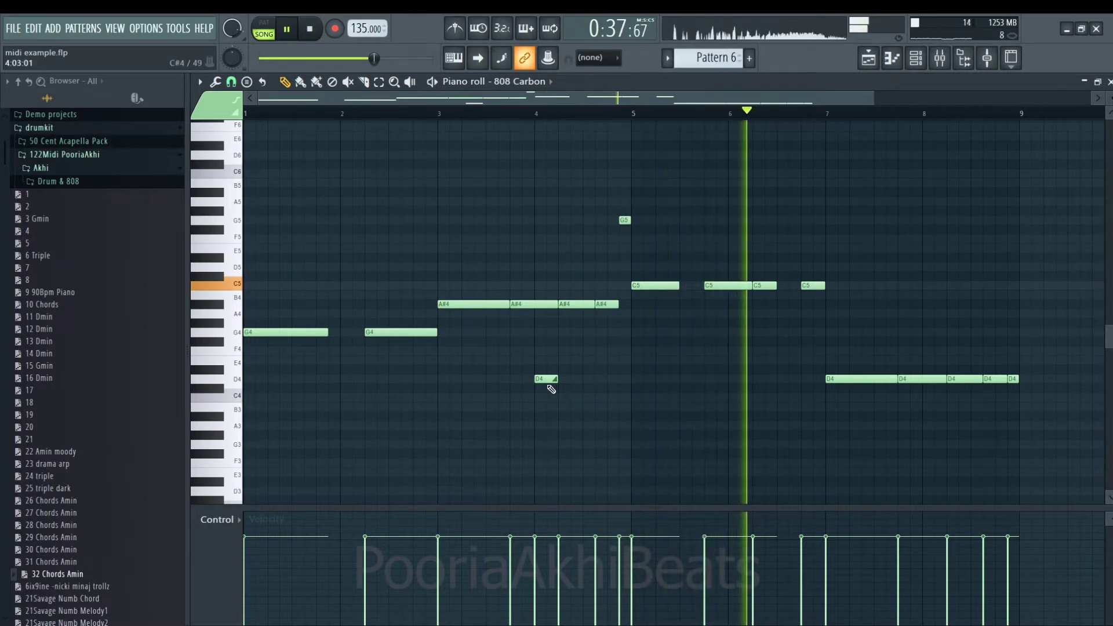
# Copy the slide note to C4 at step 5 of bar 5 and play back the 808 line
pyautogui.moveTo(545, 380); pyautogui.dragTo(668, 398)
pyautogui.press('space')
pyautogui.press('space')
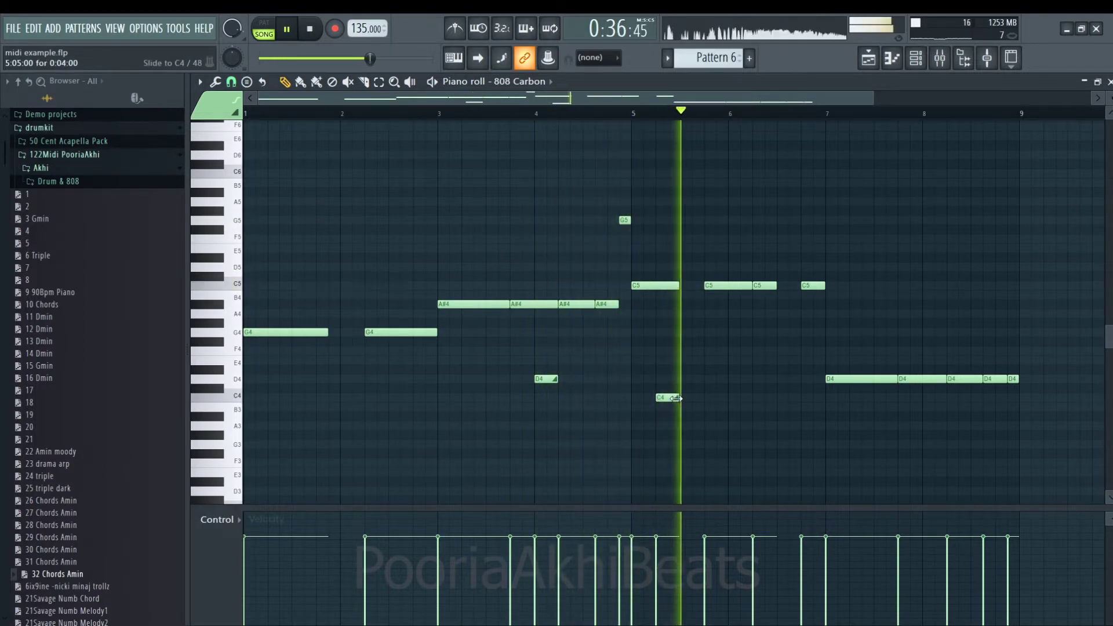
# Stop playback and repeat the Pattern 6 clip at bar 25 on Track 4 of the playlist
pyautogui.press('space')
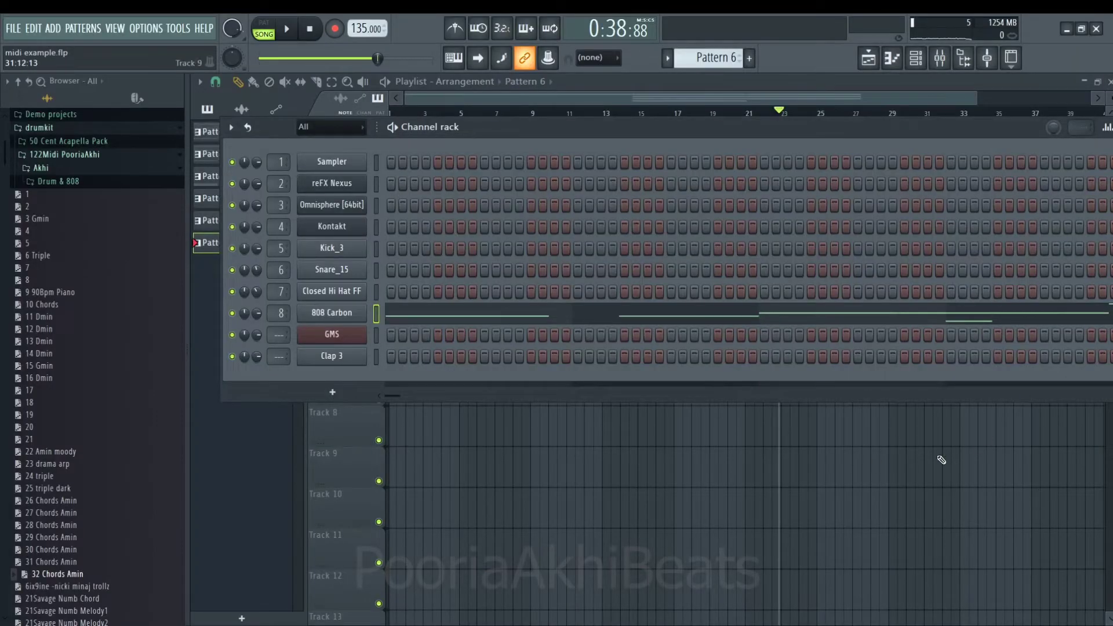
pyautogui.press('F6')
pyautogui.click(816, 293)
pyautogui.moveTo(870, 283); pyautogui.dragTo(854, 248)
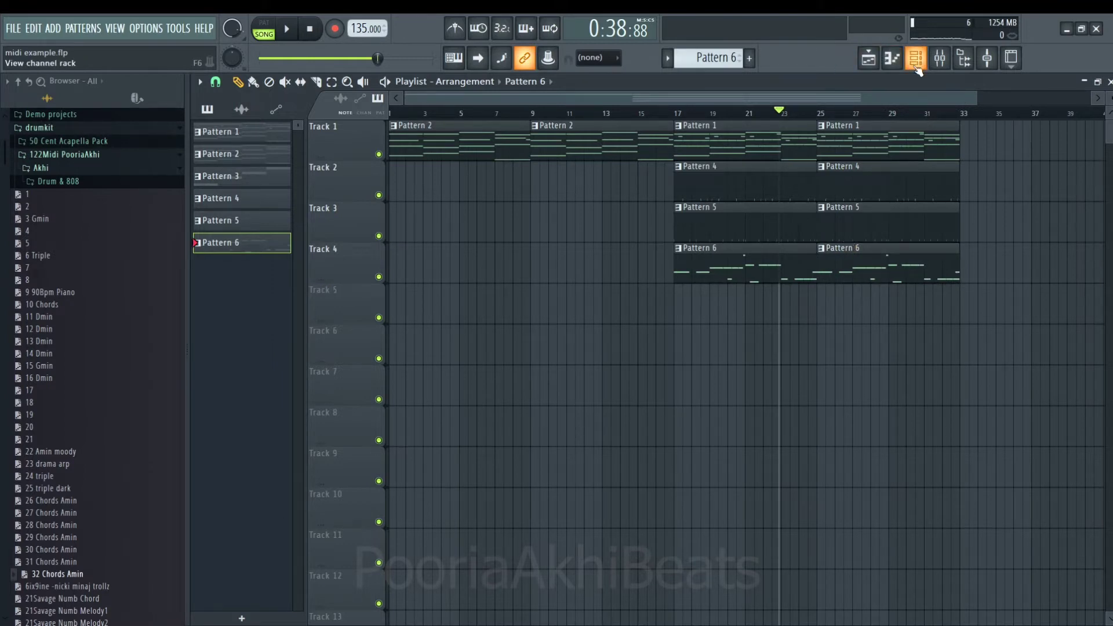
# Place Pattern 3 at bars 1 and 9 on Track 5 of the playlist and play the start of the arrangement
pyautogui.click(915, 65)
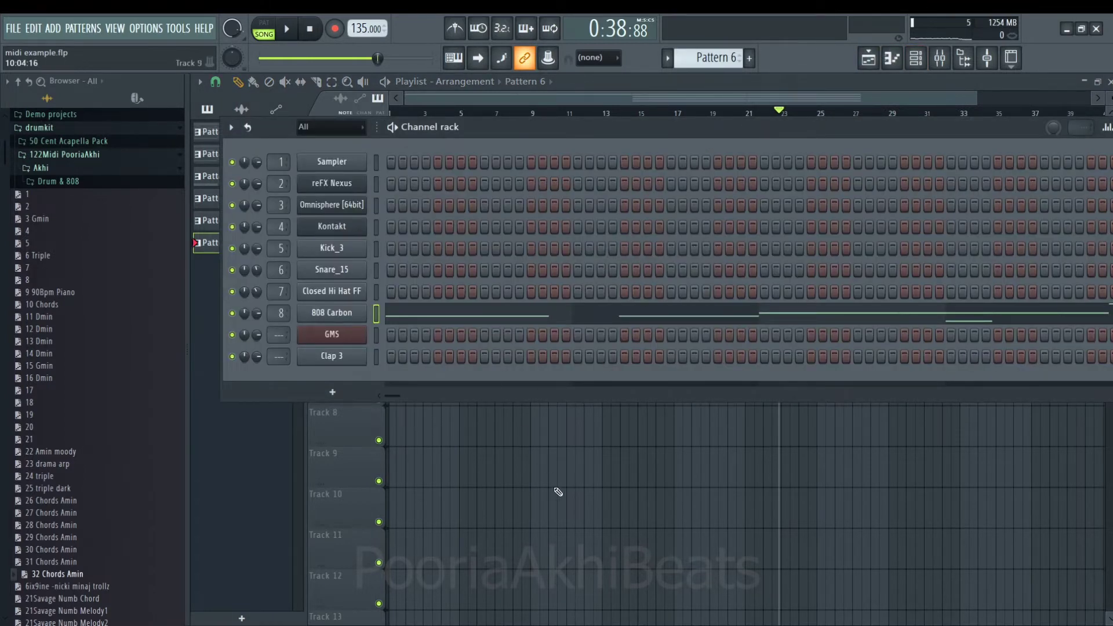
pyautogui.press('F6')
pyautogui.moveTo(288, 186); pyautogui.dragTo(398, 302)
pyautogui.click(534, 310)
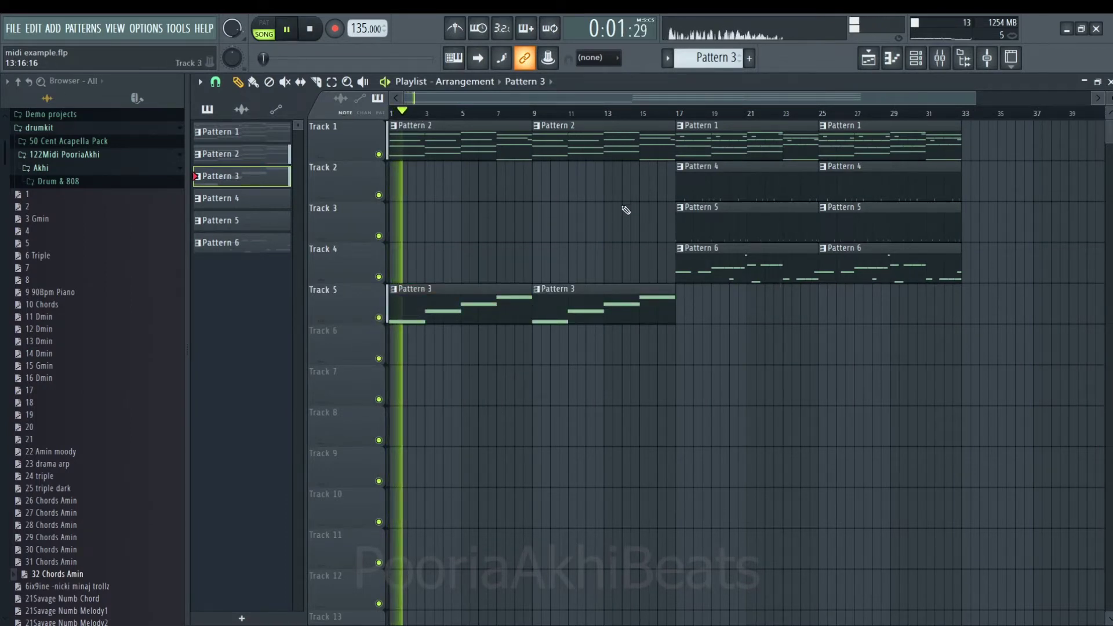
pyautogui.press('space')
# Switch to the empty Pattern 7 and open the piano roll of the Closed Hi Hat FF channel
pyautogui.press('F6')
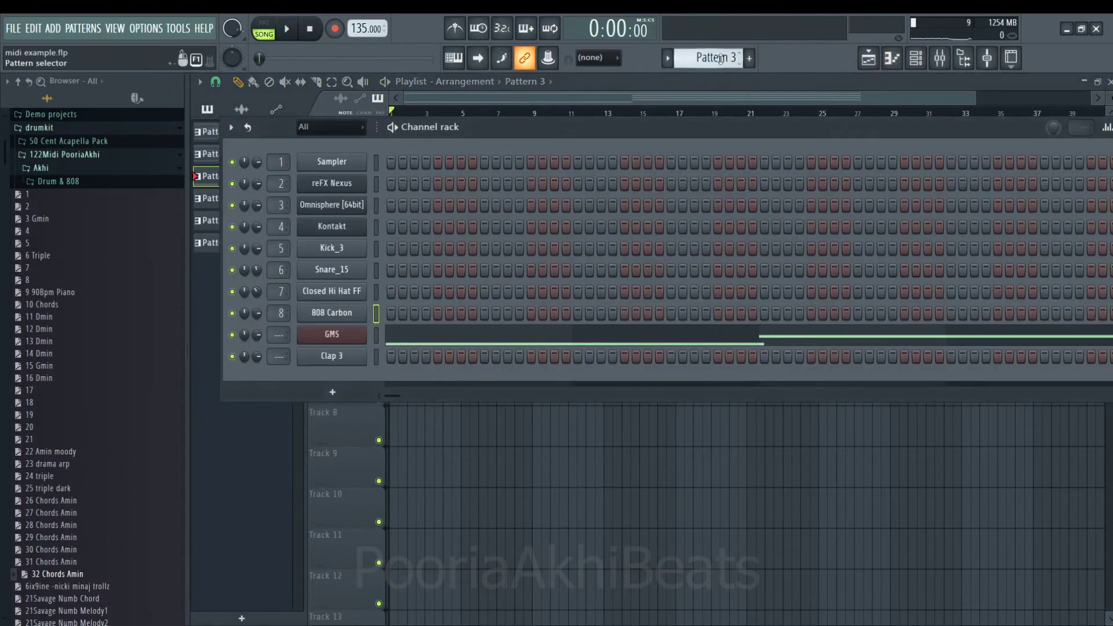
pyautogui.scroll(-1, 719, 58)
pyautogui.scroll(-1, 717, 58)
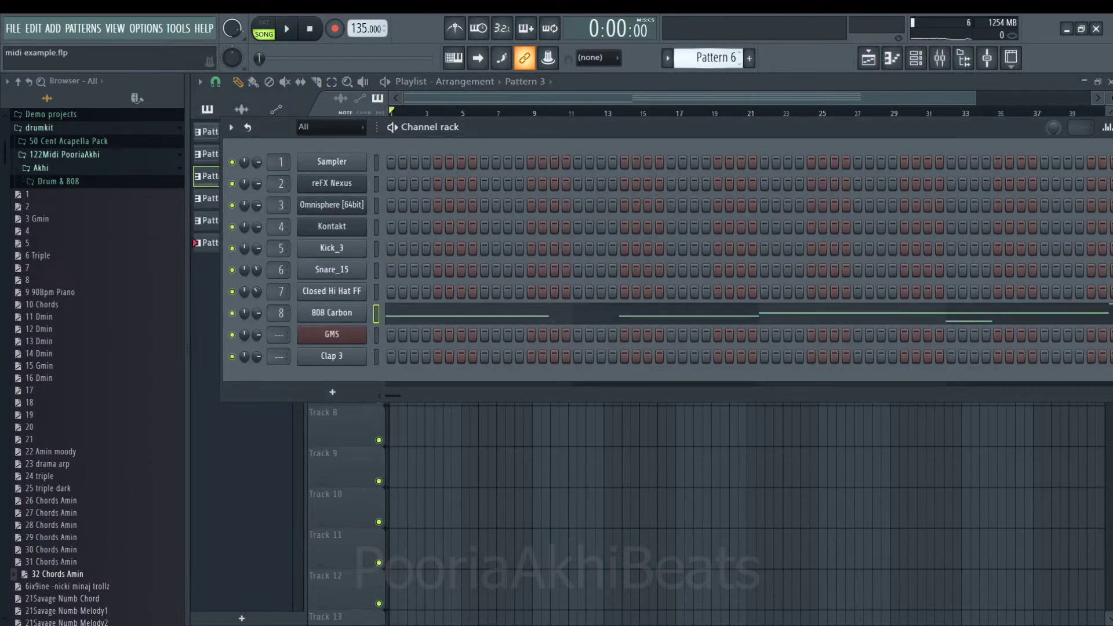
pyautogui.scroll(-1, 717, 58)
pyautogui.rightClick(354, 291)
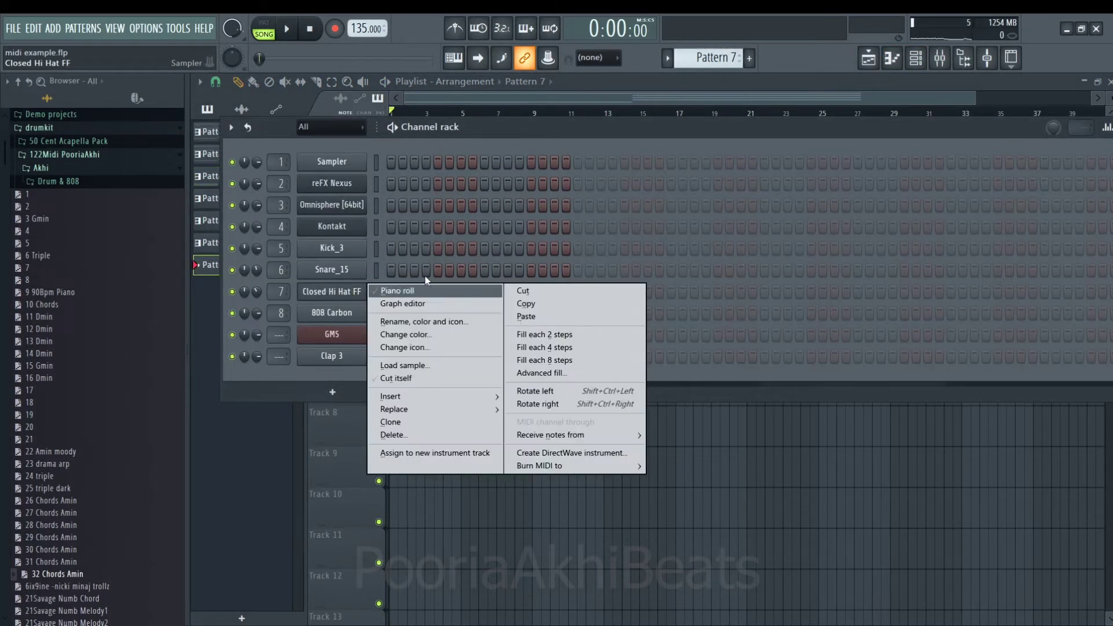
pyautogui.click(438, 294)
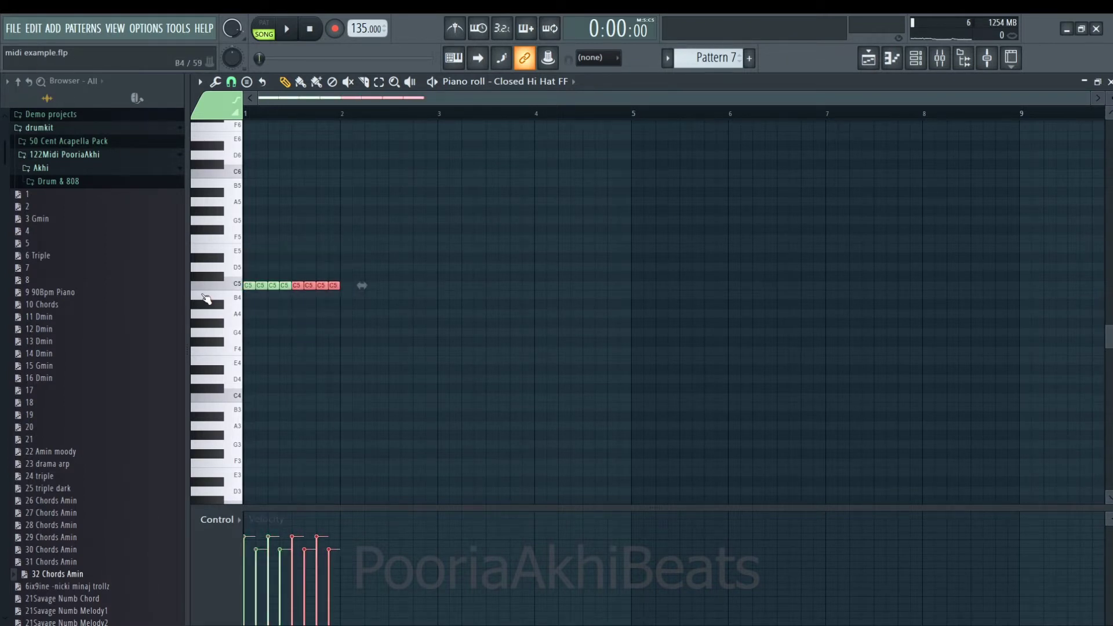
# Fill bars 1 to 8 with C5 hi-hat notes every two steps by duplicating the first notes
pyautogui.hotkey('ctrl', 'b')
pyautogui.hotkey('ctrl', 'b')
pyautogui.hotkey('ctrl', 'b')
pyautogui.hotkey('ctrl', 'b')
pyautogui.hotkey('ctrl', 'b')
pyautogui.hotkey('ctrl', 'b')
pyautogui.hotkey('ctrl', 'b')
pyautogui.hotkey('ctrl', 'b')
pyautogui.hotkey('ctrl', 'b')
pyautogui.hotkey('ctrl', 'b')
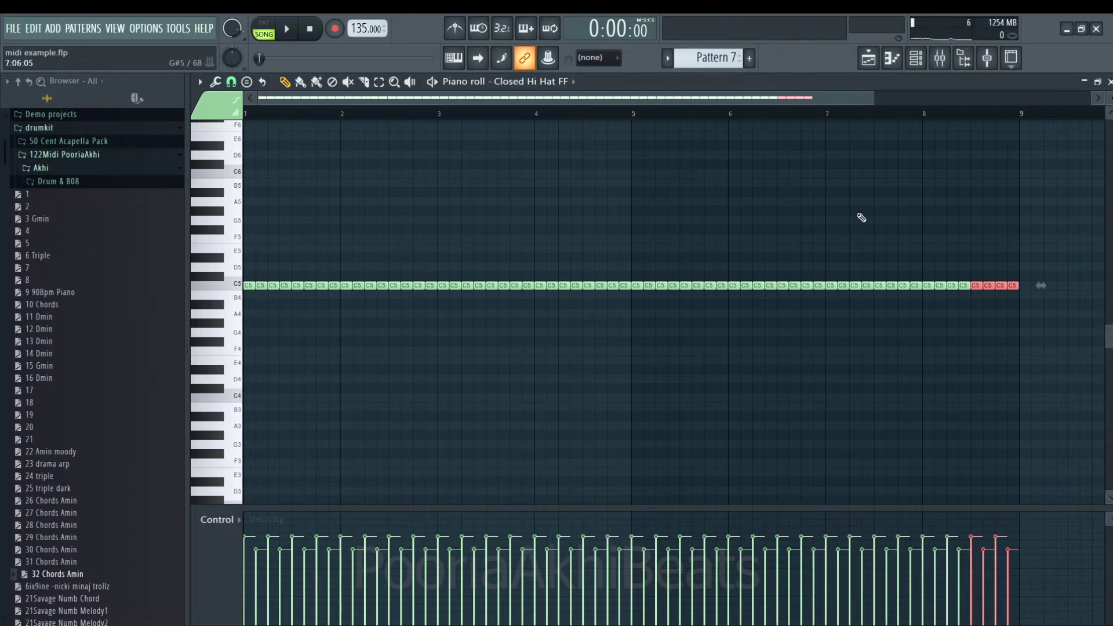
# Place Pattern 7 at bars 17 and 25 on Track 6 of the playlist and play from bar 17
pyautogui.click(874, 59)
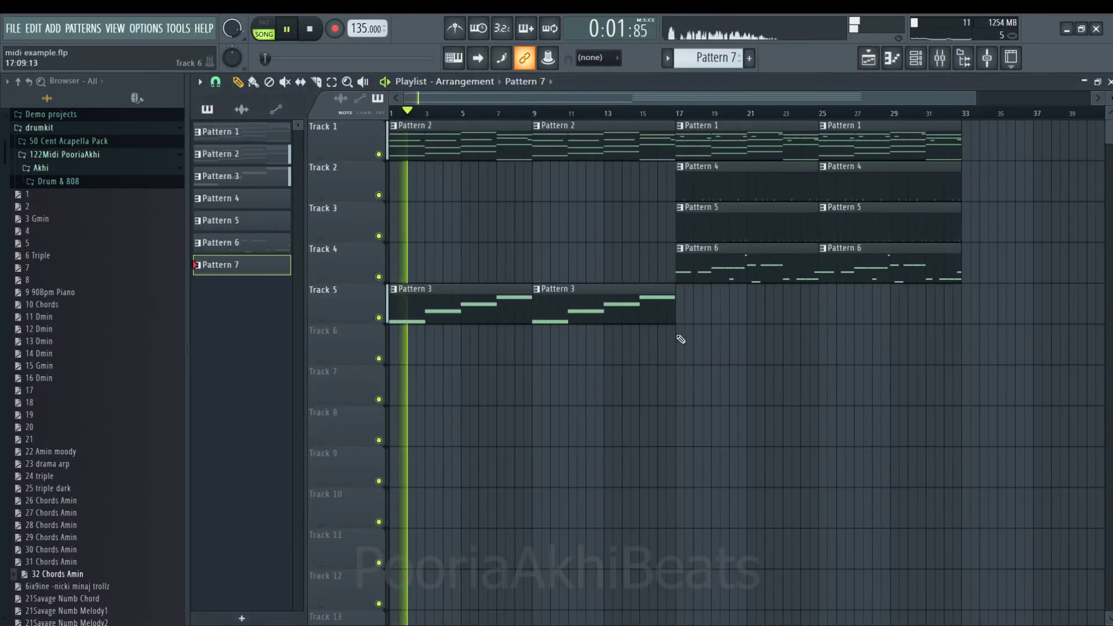
pyautogui.click(679, 342)
pyautogui.click(684, 112)
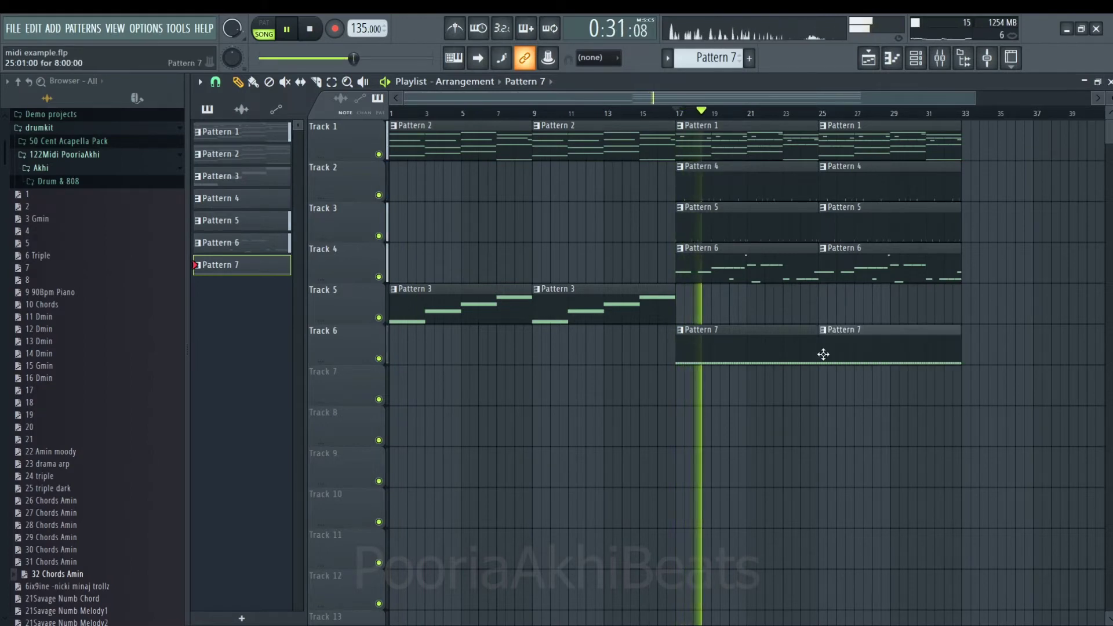
# Chop the last hi-hat note of bar 1 into four hits with a 1/2 step snap and lower them to A#4
pyautogui.doubleClick(710, 356)
pyautogui.hscroll(-2, 908, 100)
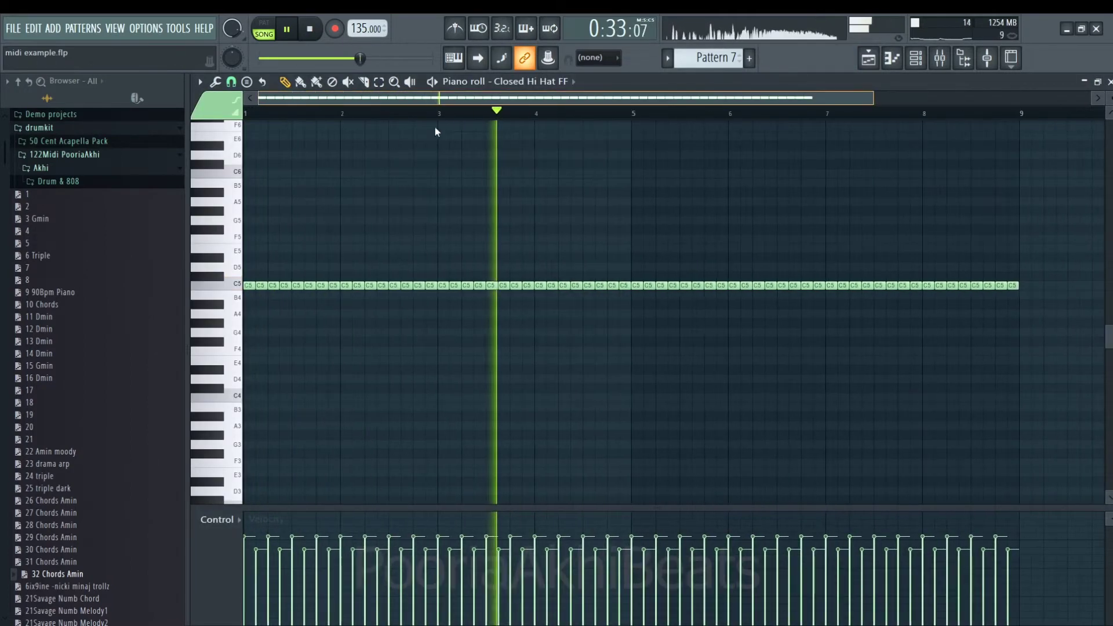
pyautogui.moveTo(869, 100); pyautogui.dragTo(633, 97)
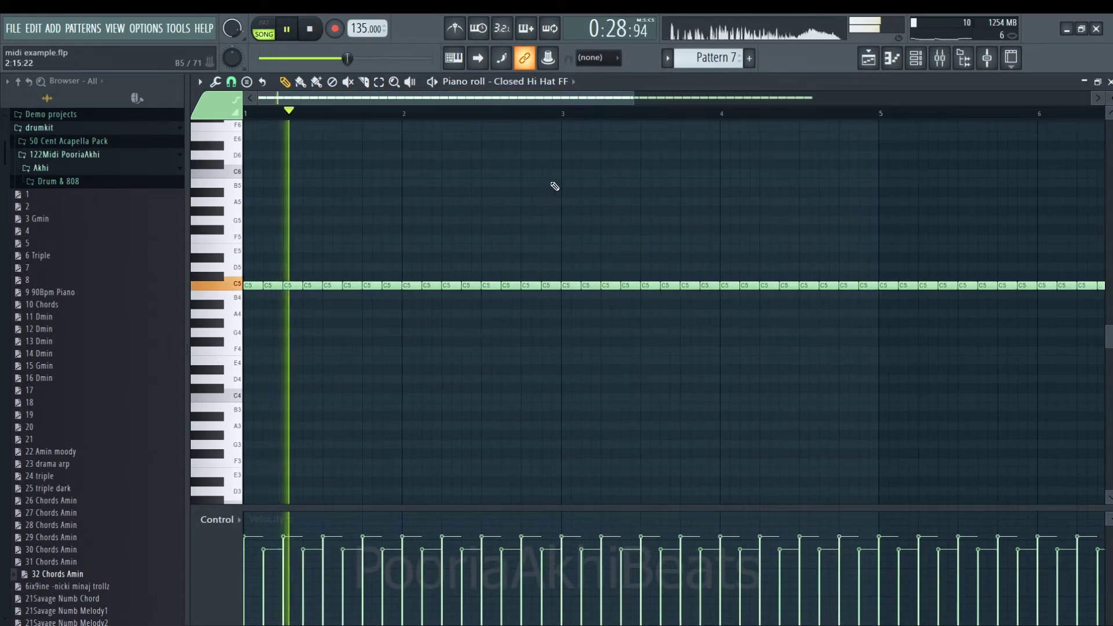
pyautogui.press('space')
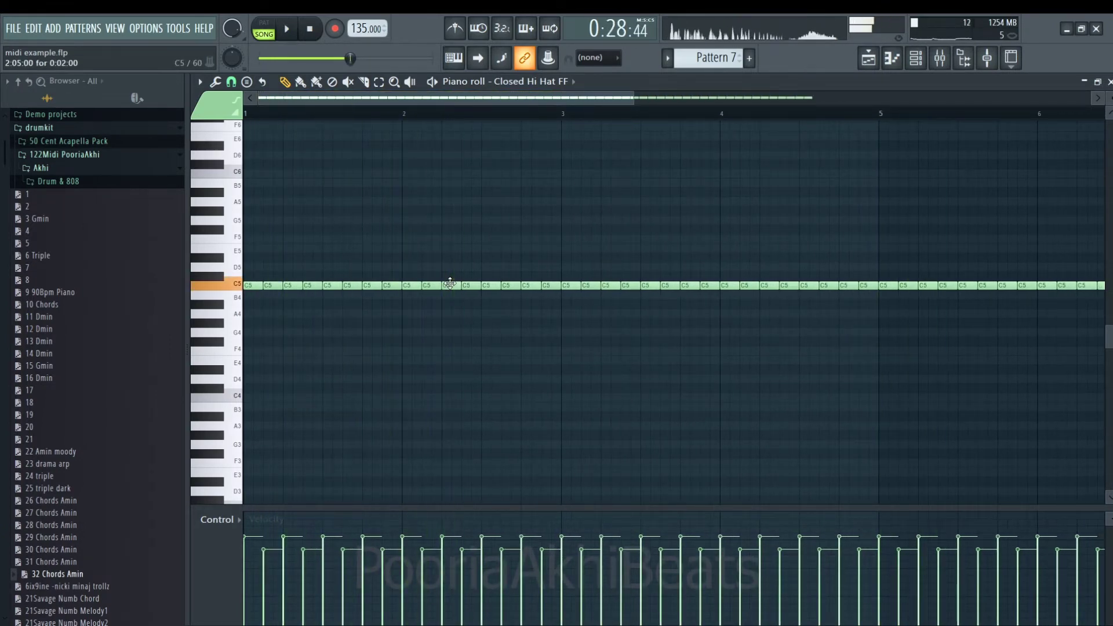
pyautogui.click(399, 286)
pyautogui.press('space')
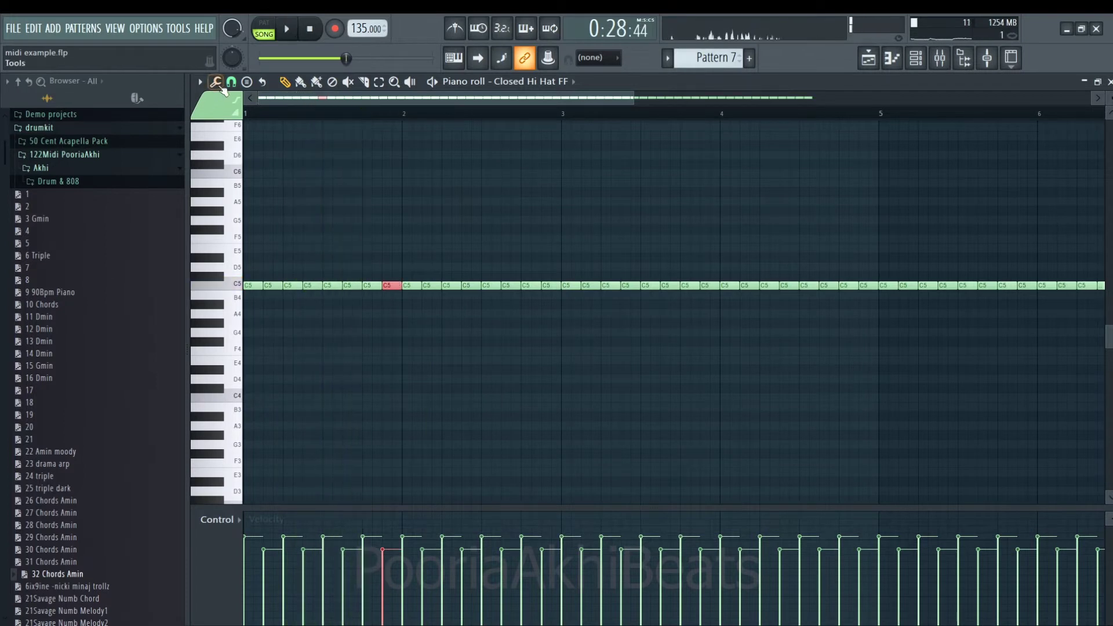
pyautogui.click(231, 81)
pyautogui.click(266, 199)
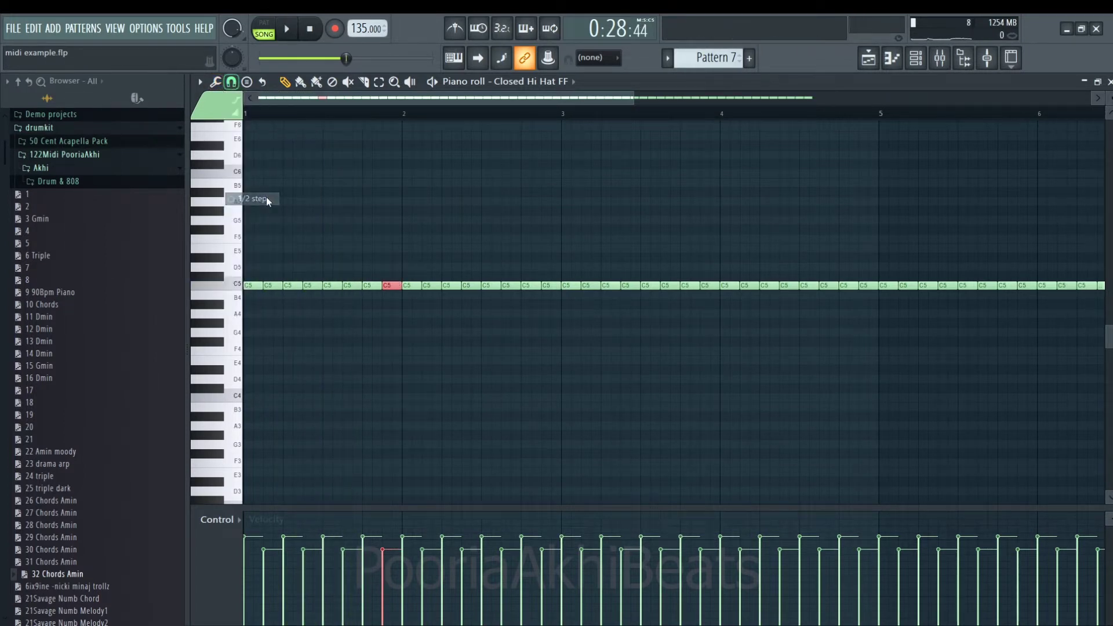
pyautogui.hotkey('ctrl', 'u')
pyautogui.press('space')
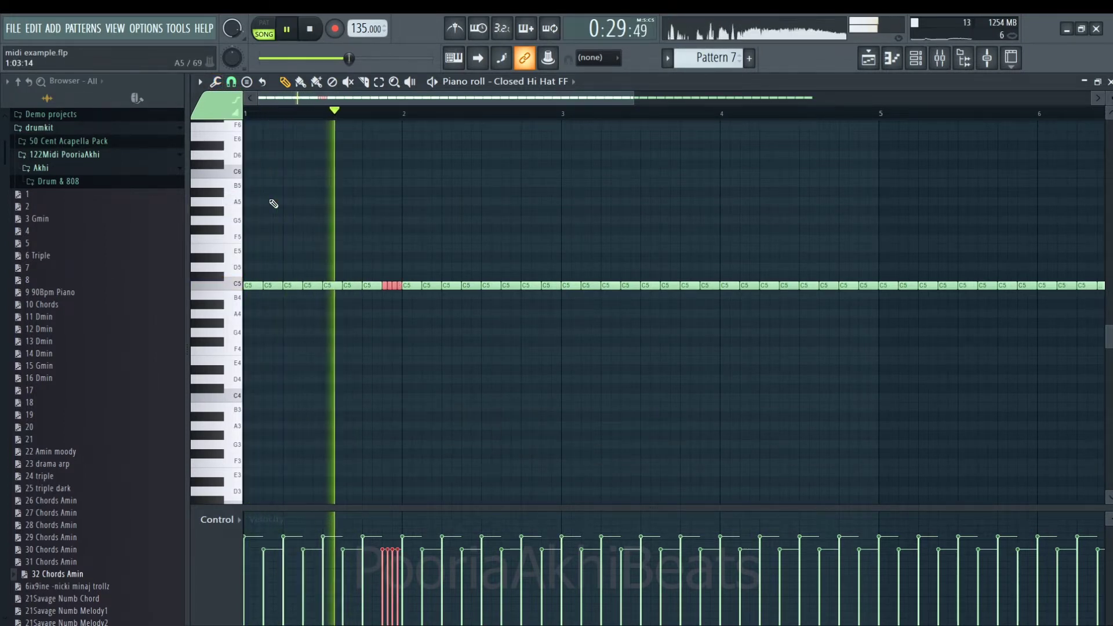
pyautogui.hotkey('shift', 'Down')
pyautogui.hotkey('shift', 'Down')
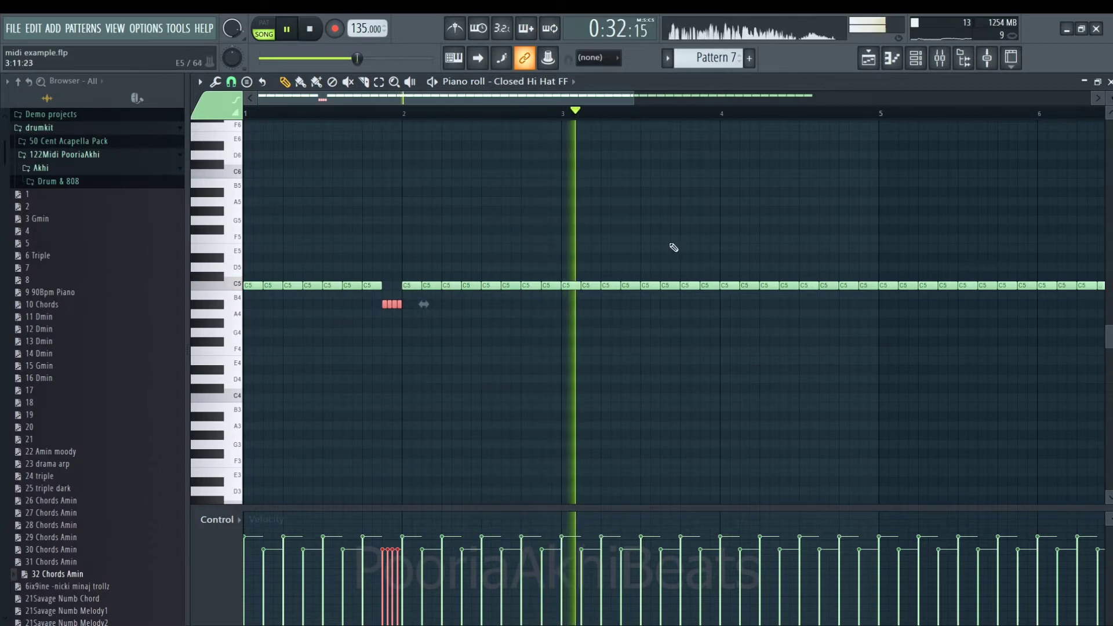
# Chop the third C5 hi-hat note of bar 3 into four hits and play from bar 3
pyautogui.click(531, 285)
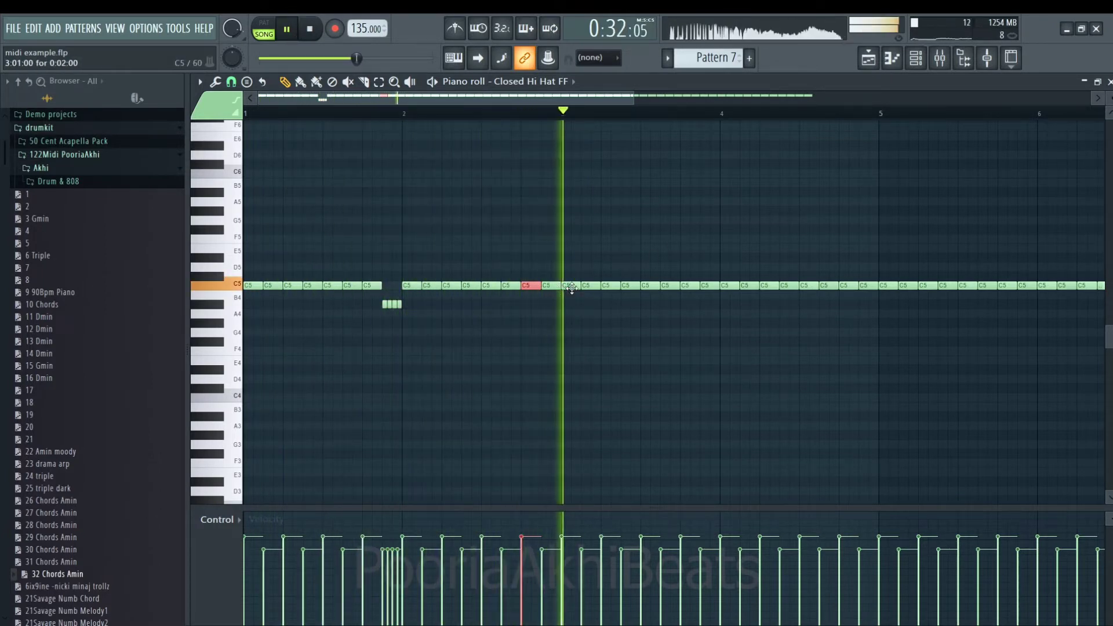
pyautogui.moveTo(575, 272); pyautogui.dragTo(571, 298)
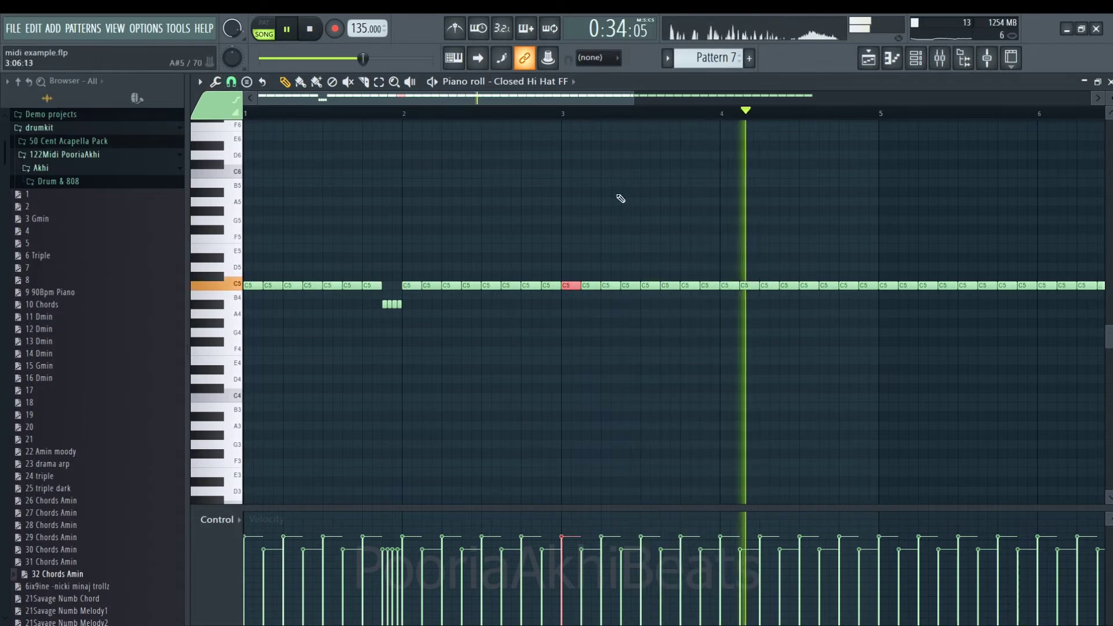
pyautogui.press('space')
pyautogui.moveTo(604, 260); pyautogui.dragTo(616, 315)
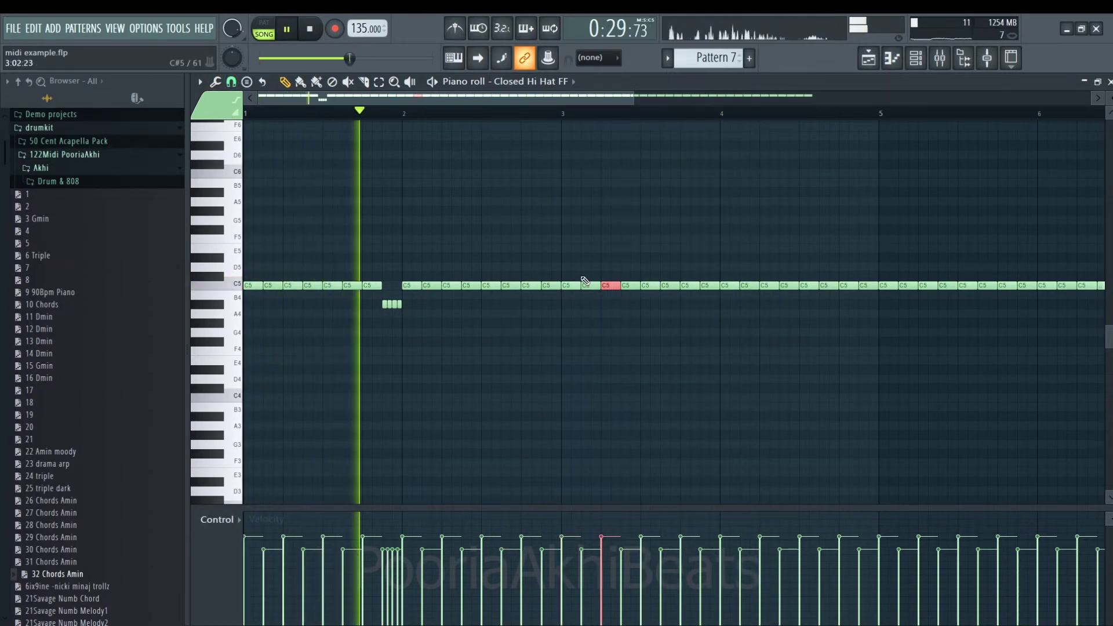
pyautogui.hotkey('ctrl', 'u')
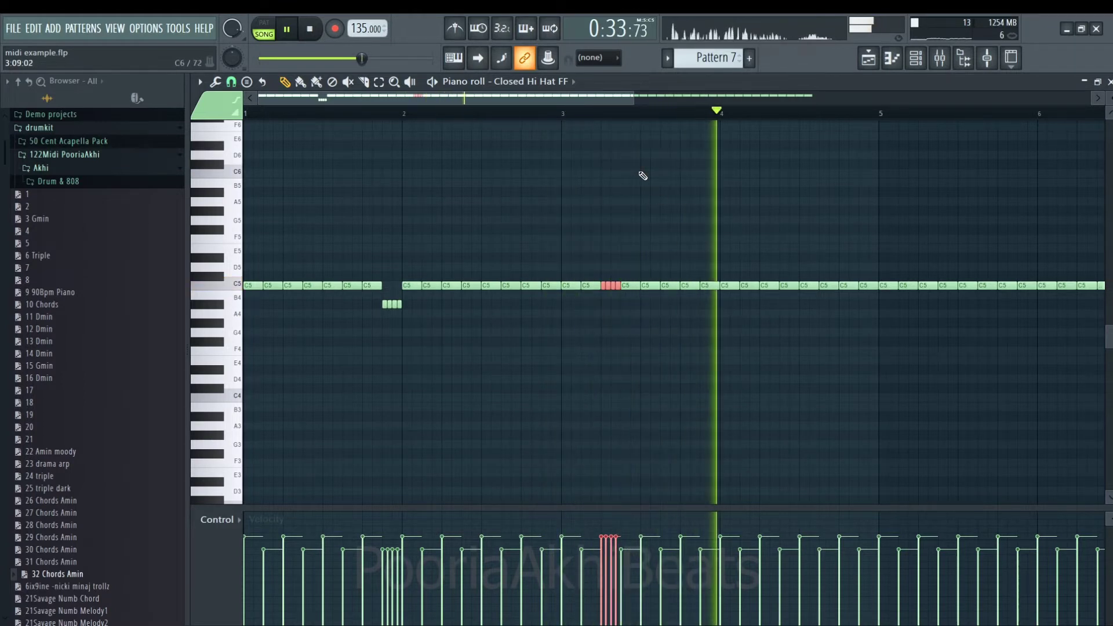
pyautogui.click(569, 112)
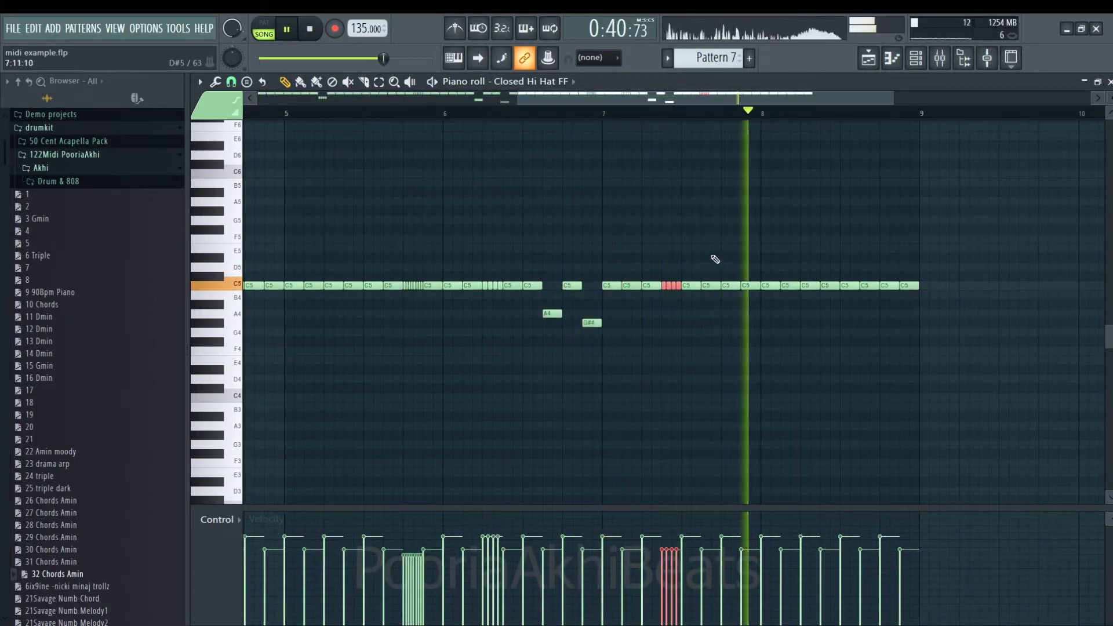
# Chop the third hi-hat note of bar 8 into four hits on A4, and lower that bar's sixth and eighth notes to G#4 and F#4
pyautogui.click(845, 286)
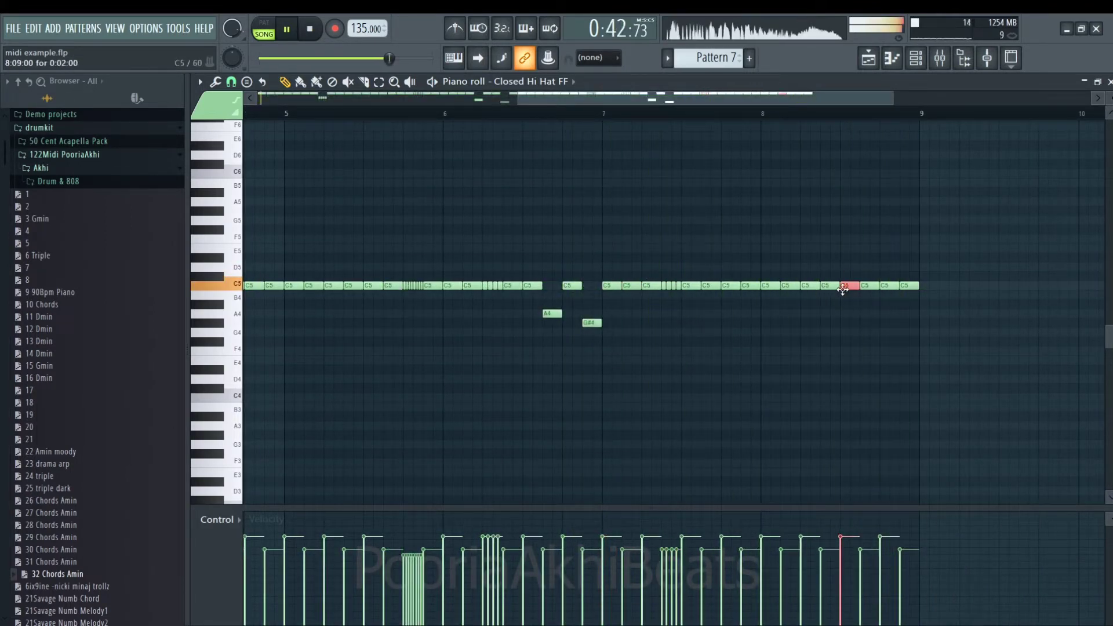
pyautogui.press('space')
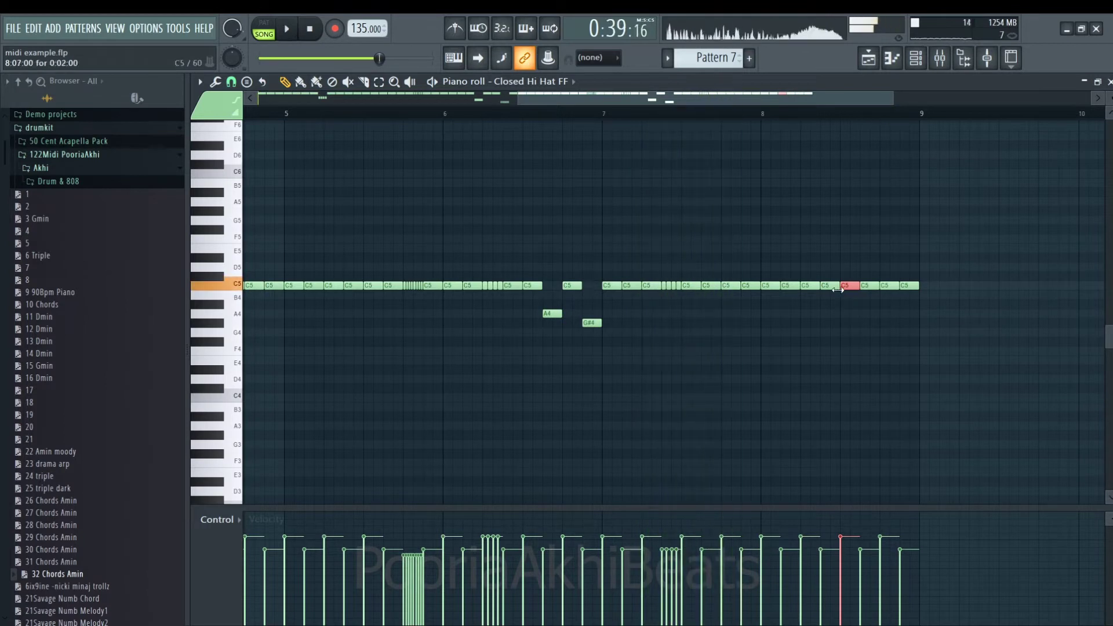
pyautogui.moveTo(817, 276); pyautogui.dragTo(815, 303)
pyautogui.hotkey('ctrl', 'u')
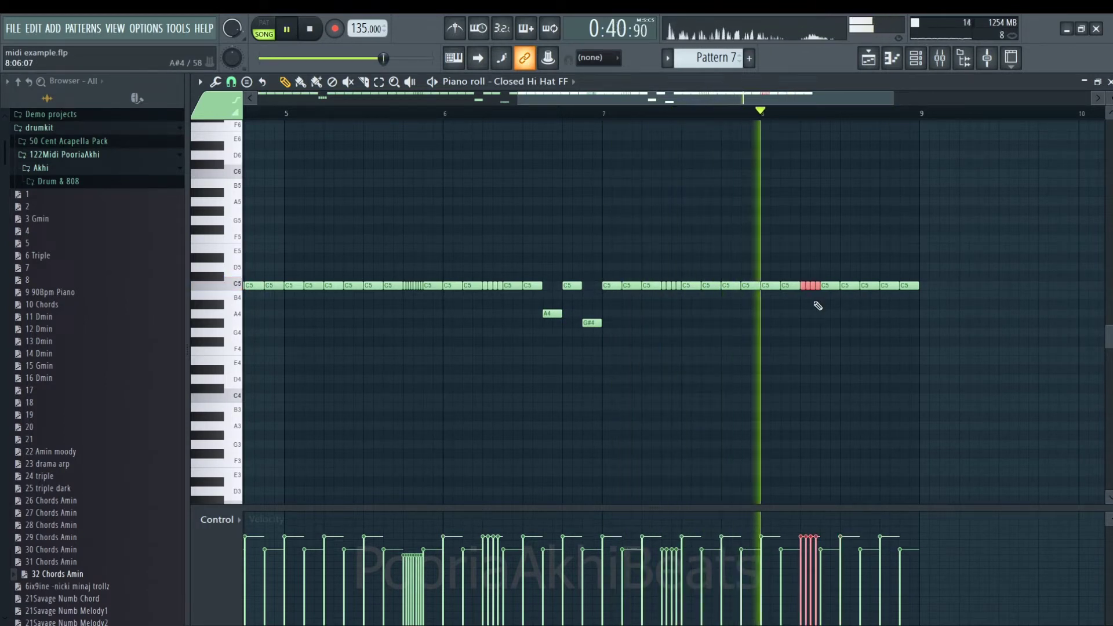
pyautogui.press('Down')
pyautogui.press('Down')
pyautogui.press('Down')
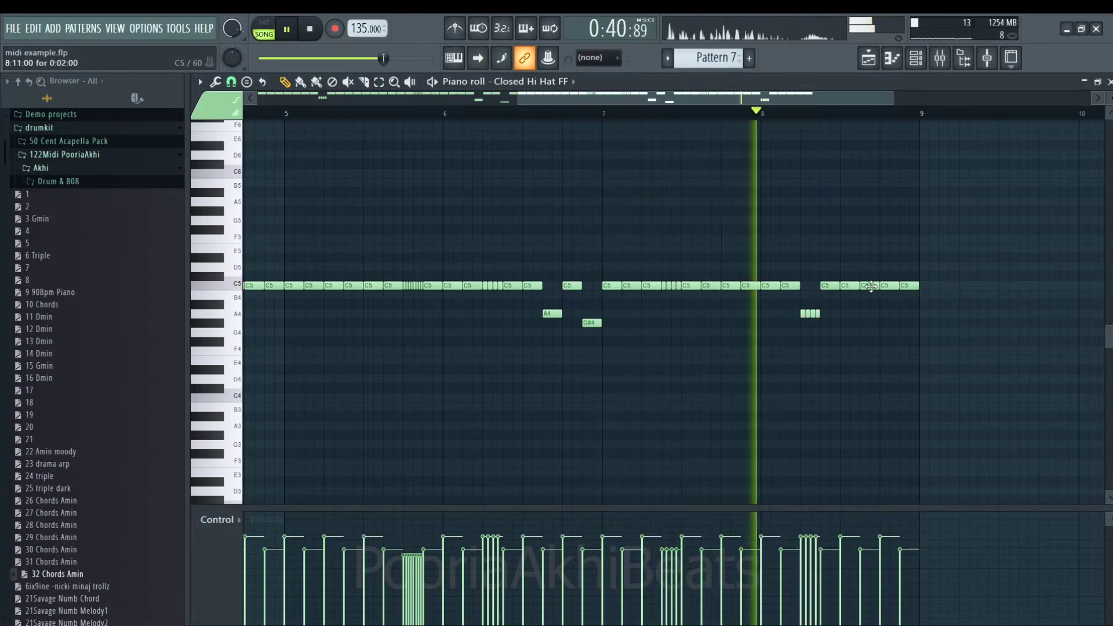
pyautogui.moveTo(870, 287); pyautogui.dragTo(912, 351)
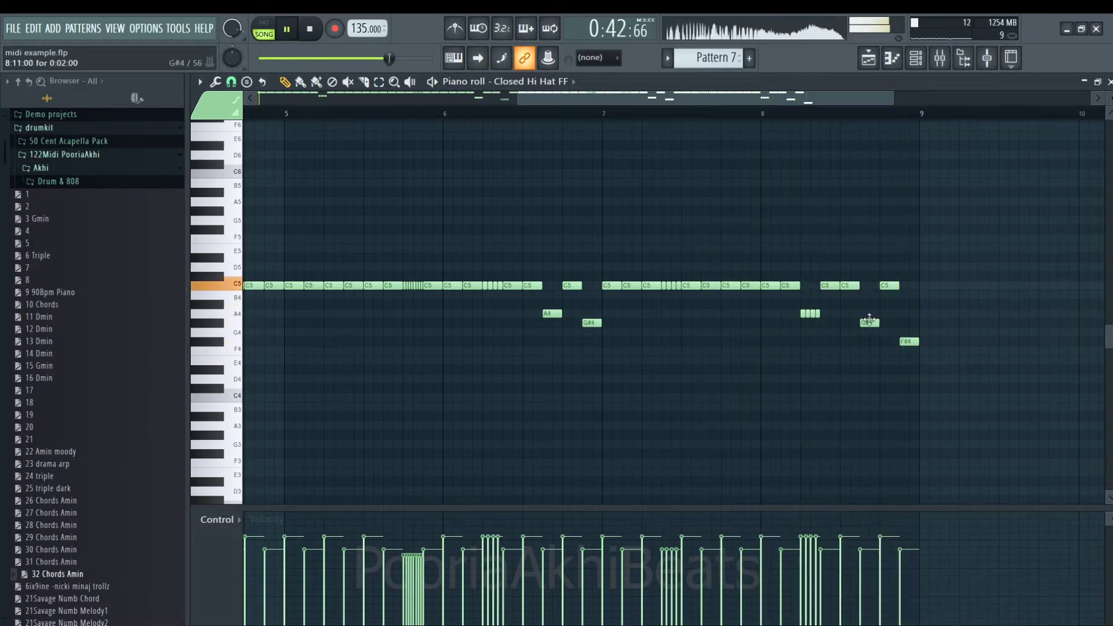
pyautogui.moveTo(859, 101); pyautogui.dragTo(932, 98)
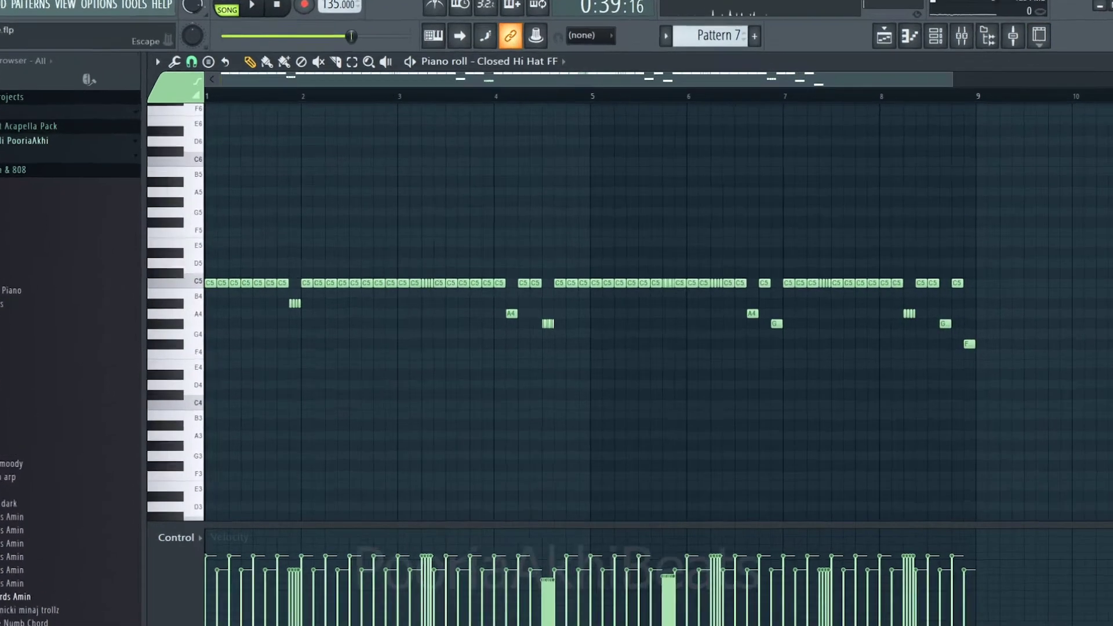
# Route the GMS and Clap 3 channels to mixer tracks 9 and 10
pyautogui.moveTo(1006, 216); pyautogui.dragTo(245, 458)
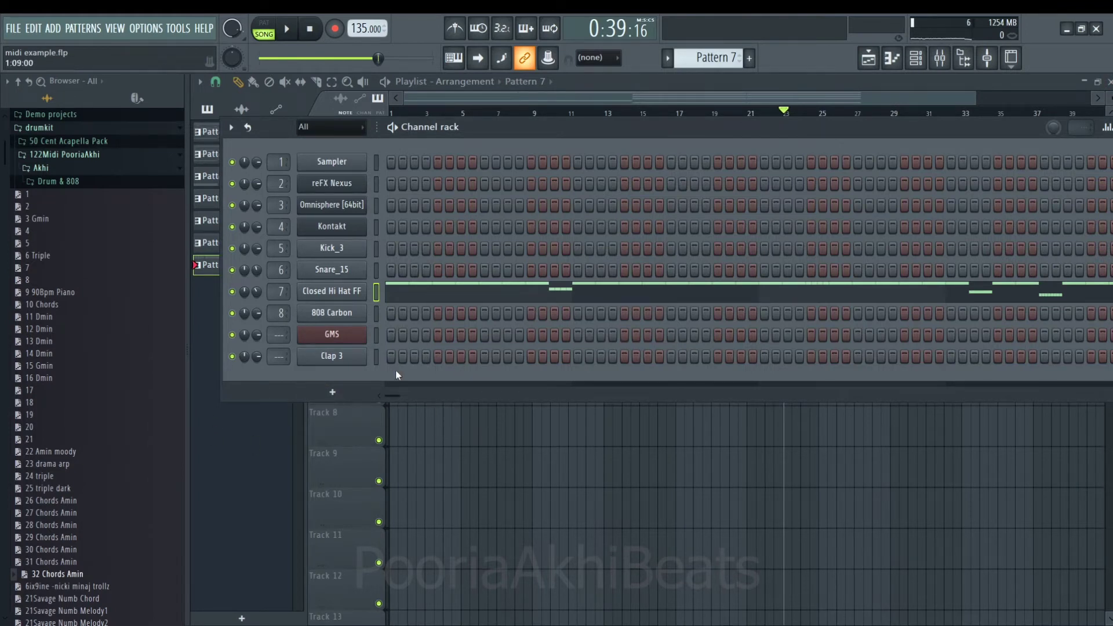
pyautogui.moveTo(374, 334); pyautogui.dragTo(375, 391)
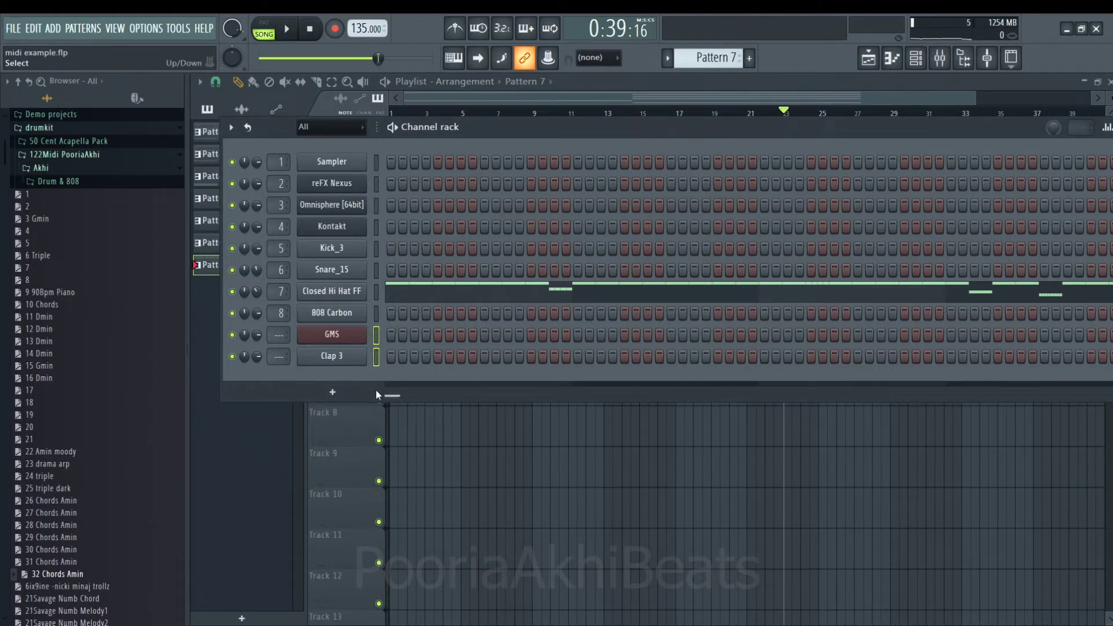
pyautogui.hotkey('ctrl', 'l')
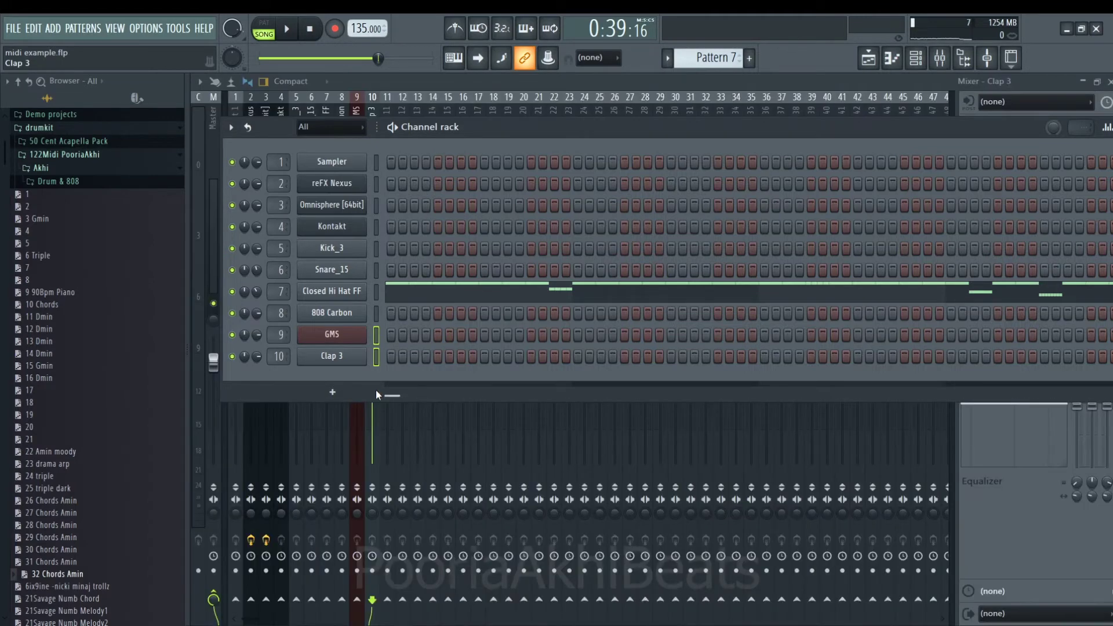
# Add Fruity Reeverb 2 to slot 1 of the Clap 3 mixer track, with a larger room size and 6% stereo separation
pyautogui.click(373, 109)
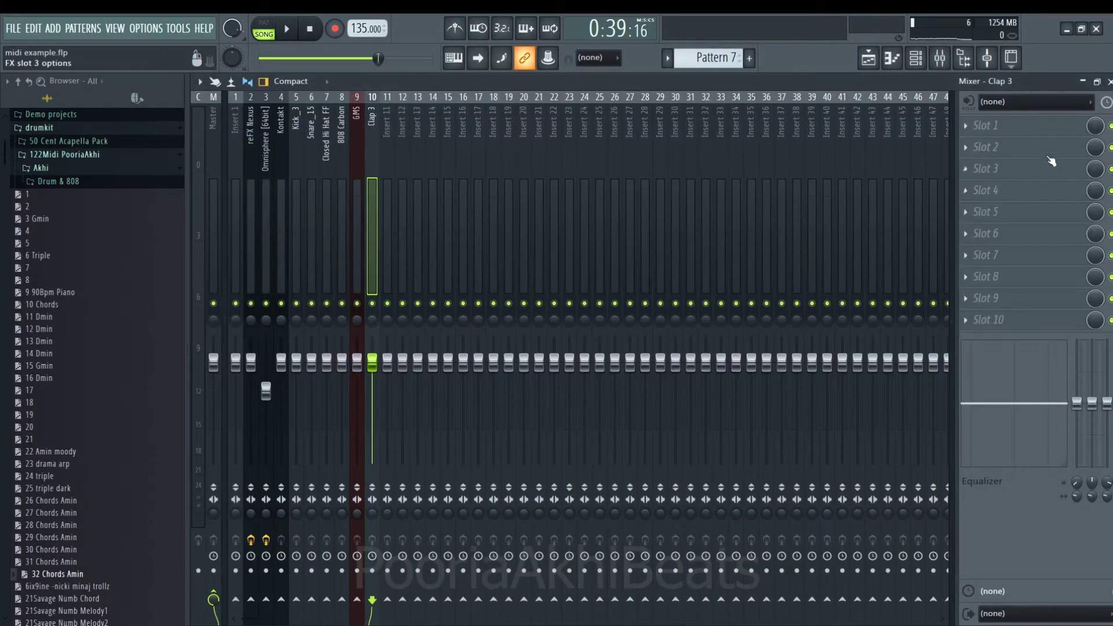
pyautogui.click(1000, 125)
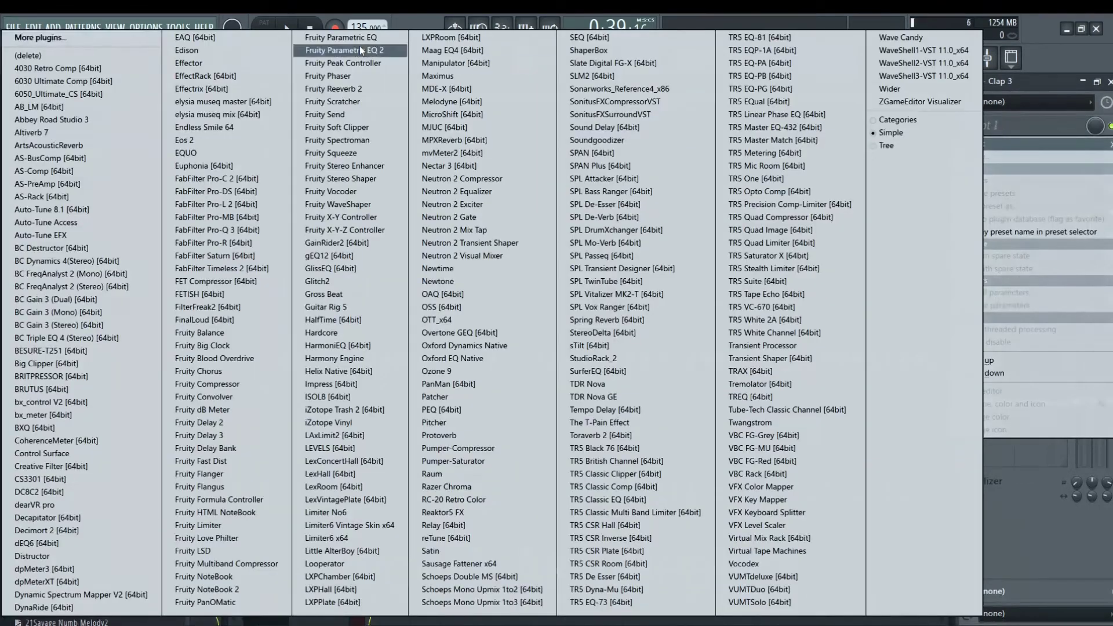
pyautogui.click(364, 88)
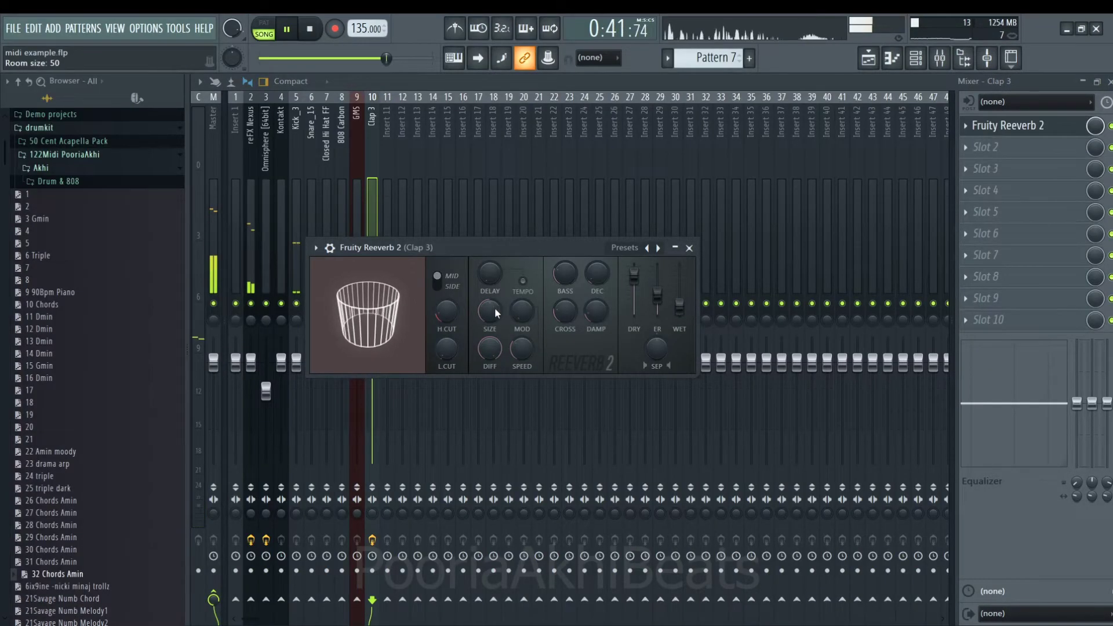
pyautogui.moveTo(495, 307); pyautogui.dragTo(495, 272)
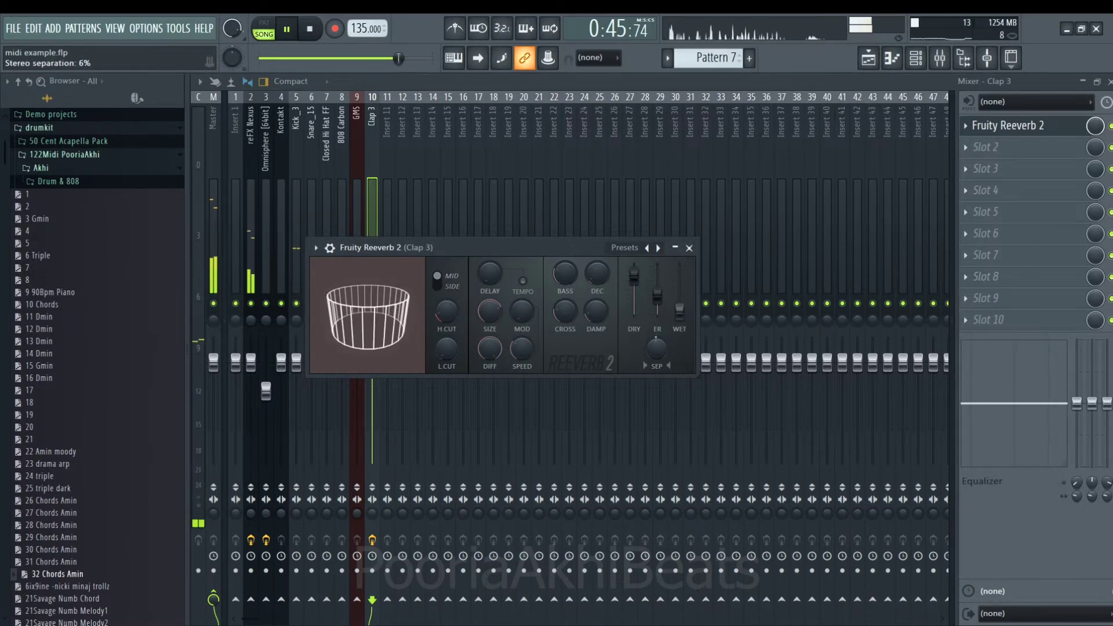
pyautogui.click(689, 249)
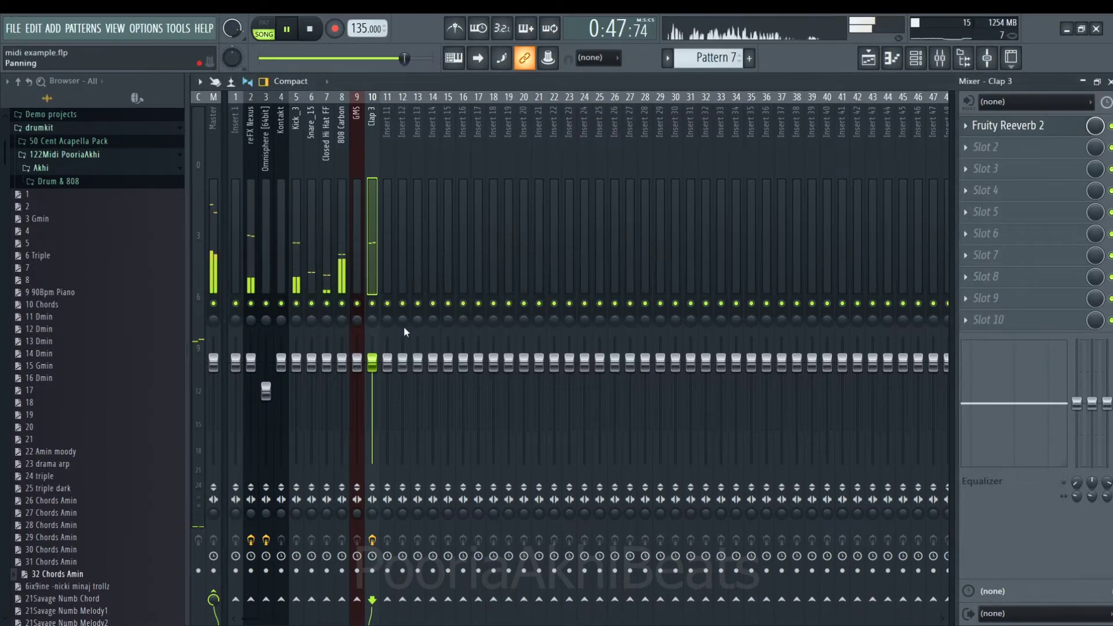
# Add Fruity Reeverb 2 to slot 1 of the Closed Hi Hat FF mixer track and enlarge its room size
pyautogui.click(326, 271)
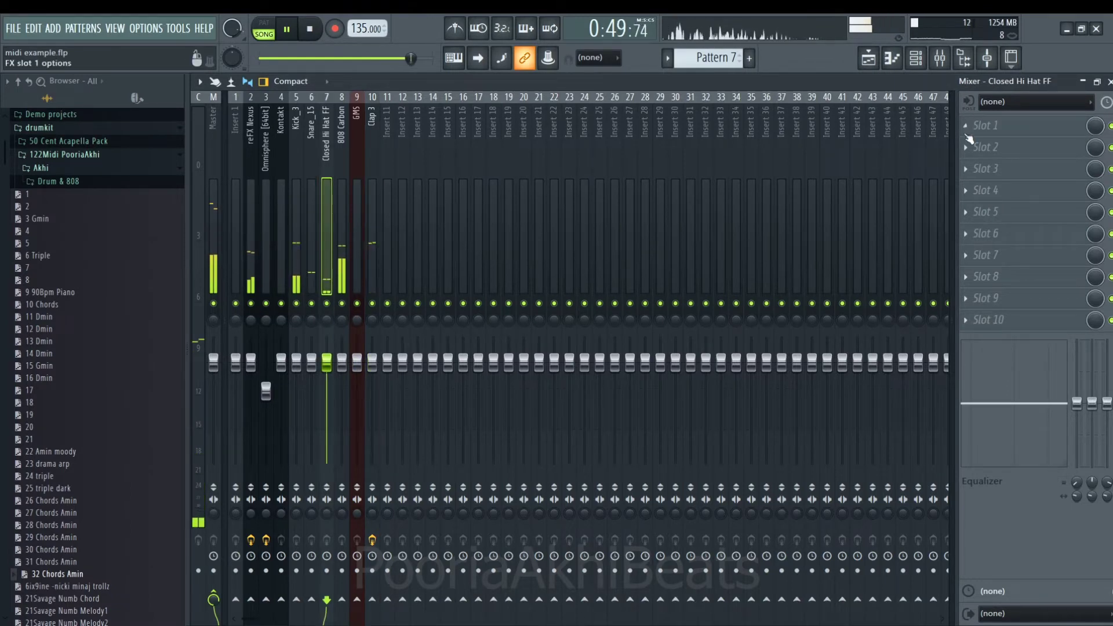
pyautogui.click(993, 126)
pyautogui.click(384, 88)
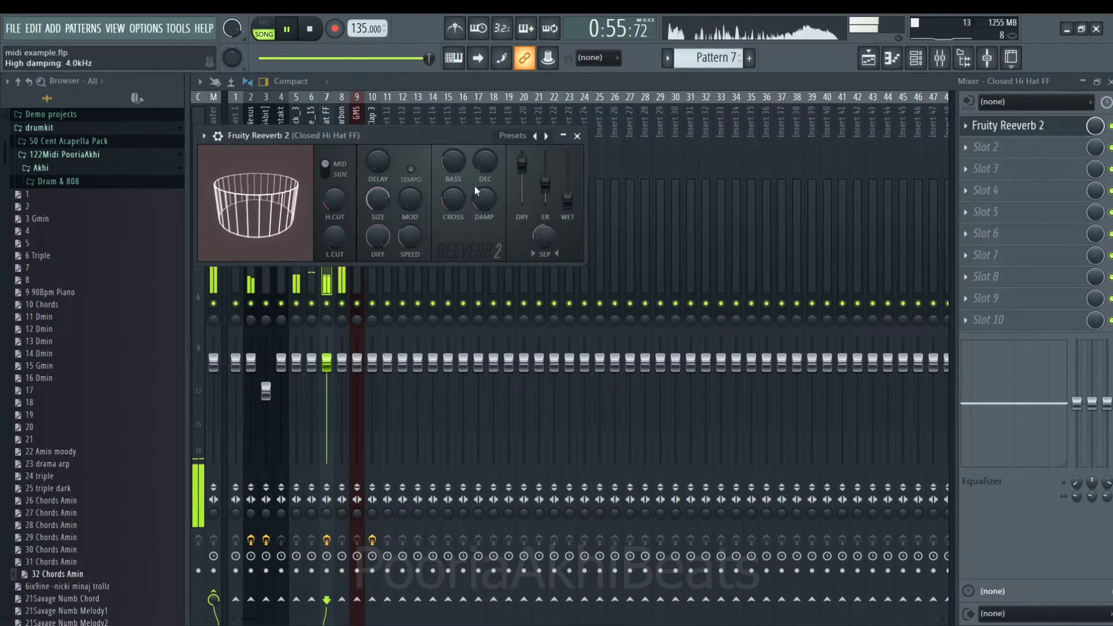
pyautogui.click(577, 136)
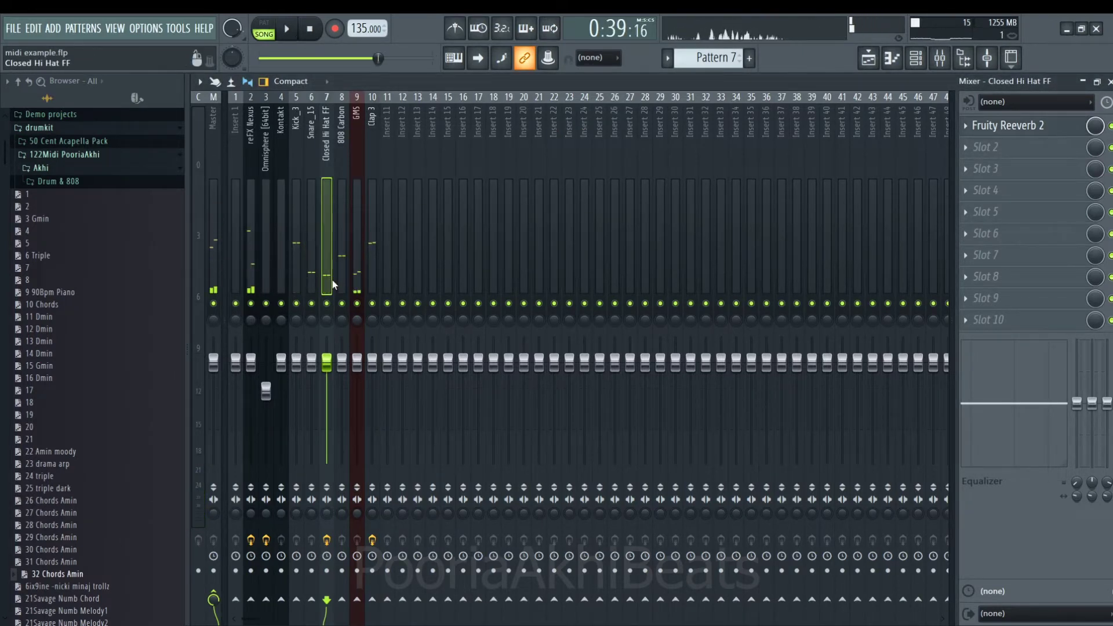
# Change band 1 of the Fruity Parametric EQ 2 on the reFX Nexus track from a low shelf to a high-pass filter
pyautogui.click(251, 255)
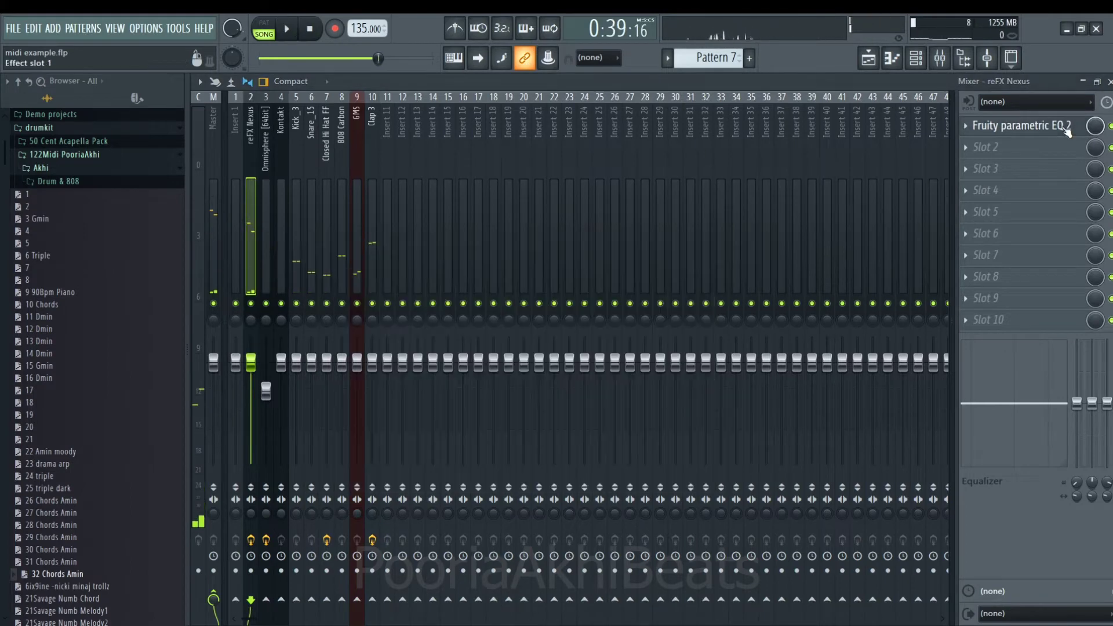
pyautogui.click(1055, 127)
pyautogui.press('space')
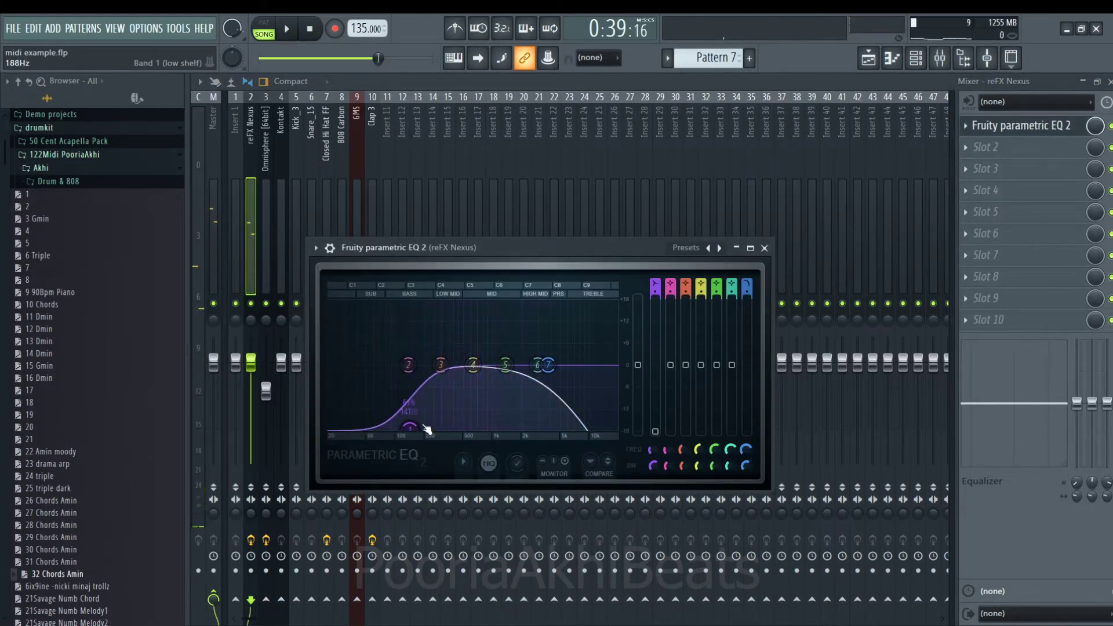
pyautogui.press('space')
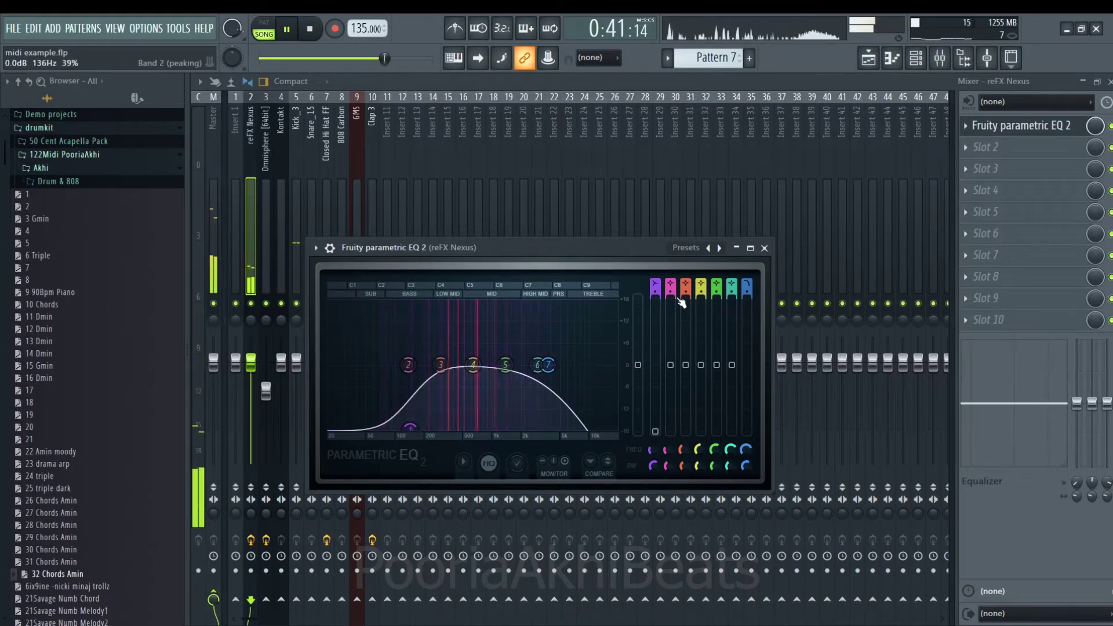
pyautogui.scroll(2, 656, 283)
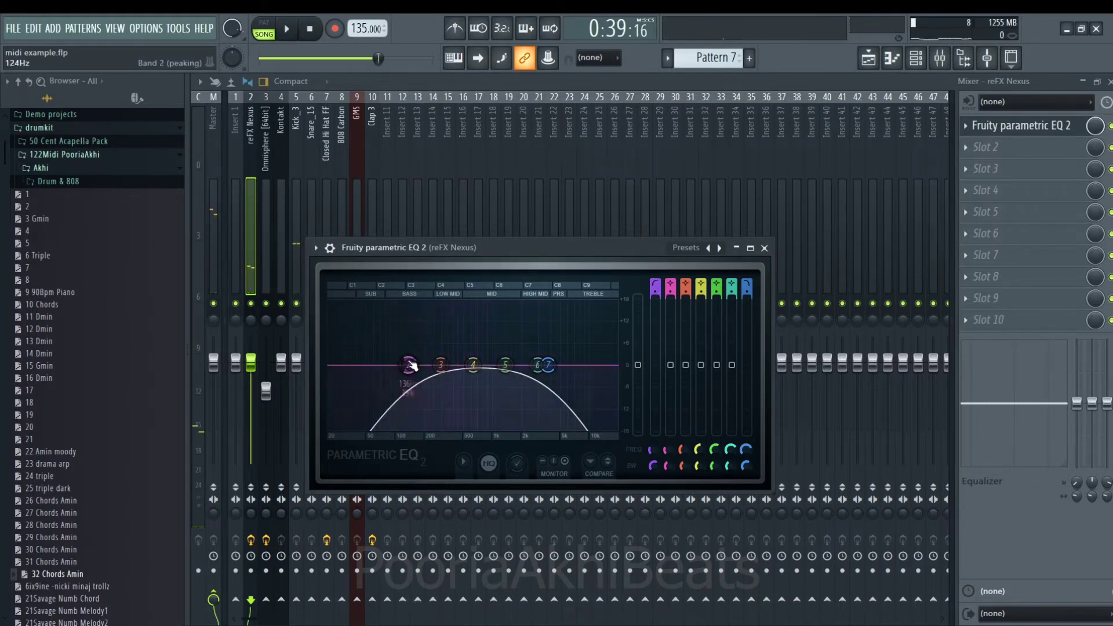
pyautogui.press('space')
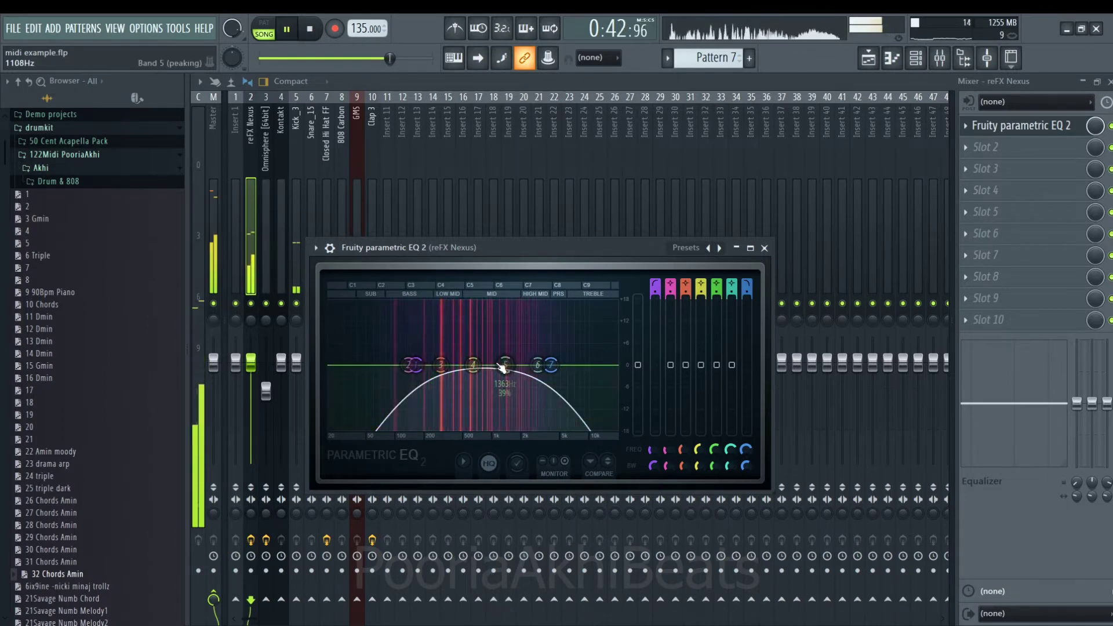
# Add Fruity Reeverb 2 to slot 2 of the reFX Nexus track and set its stereo separation to about 28%
pyautogui.click(1016, 154)
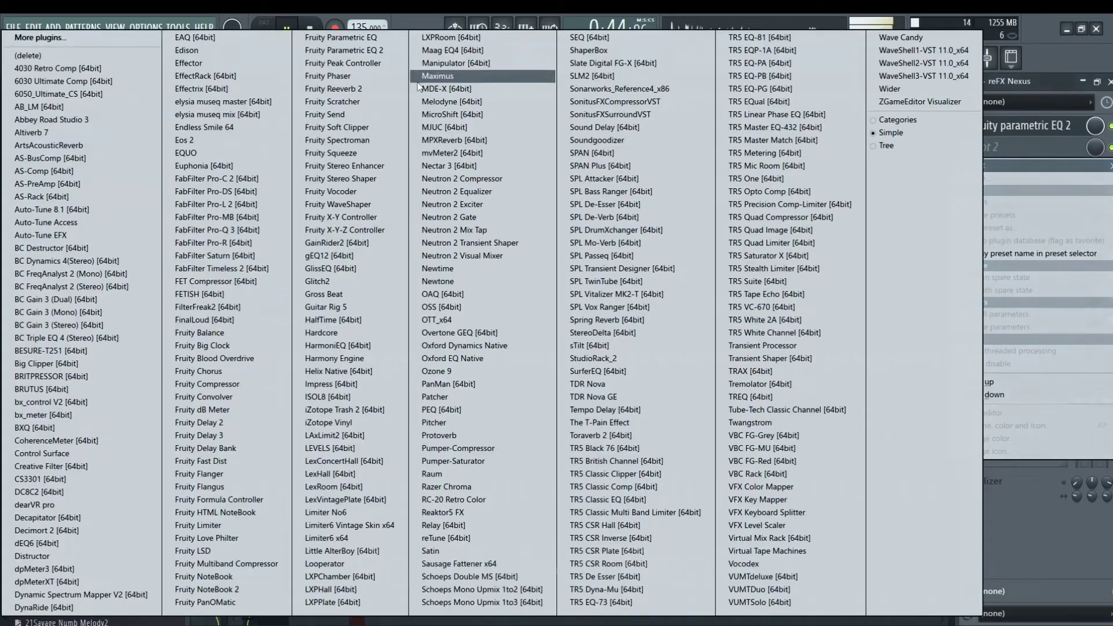
pyautogui.click(490, 307)
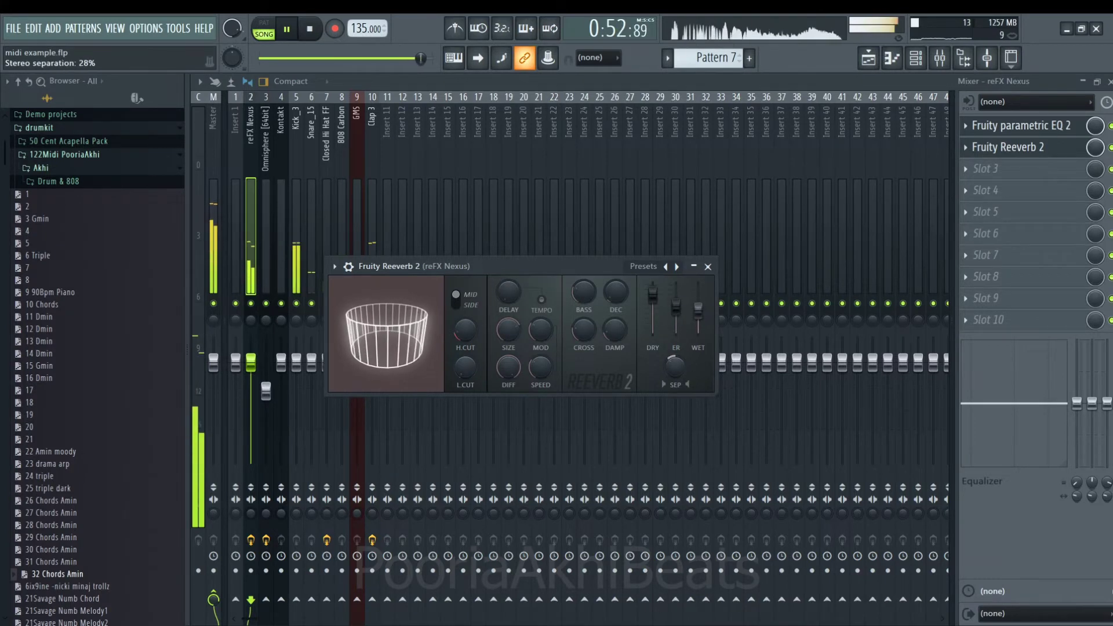
pyautogui.click(708, 266)
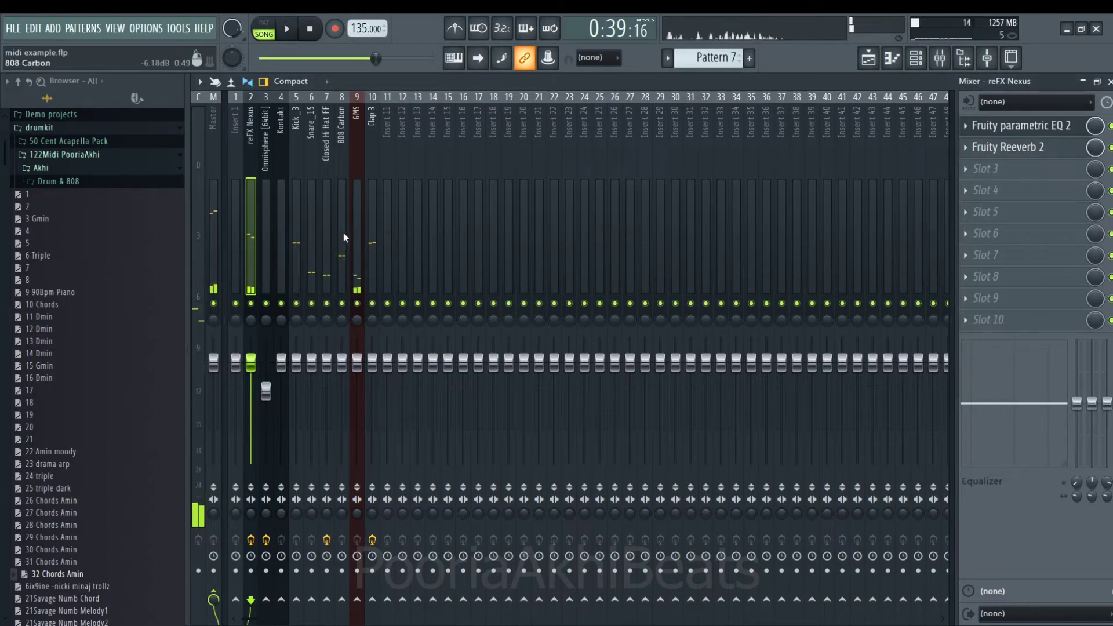
# Play the beat and lower the volume of the Closed Hi Hat FF mixer track slightly
pyautogui.press('space')
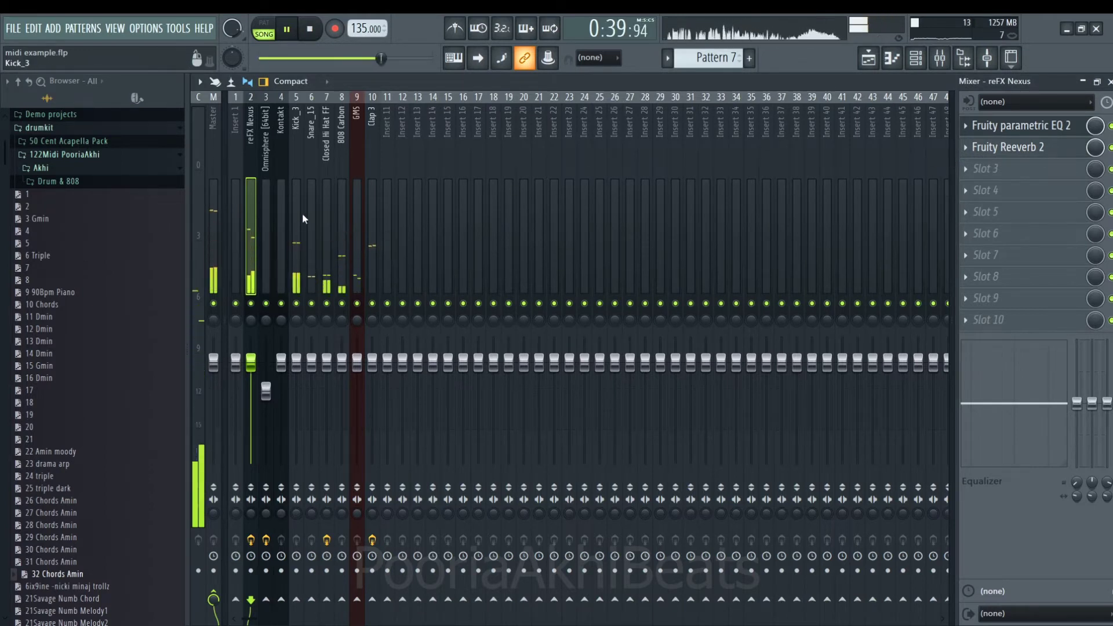
pyautogui.moveTo(330, 367); pyautogui.dragTo(330, 382)
# Add Fruity Parametric EQ 2 to slot 1 of the 808 Carbon track and make band 7 a low-pass filter at about 1654 Hz
pyautogui.click(342, 241)
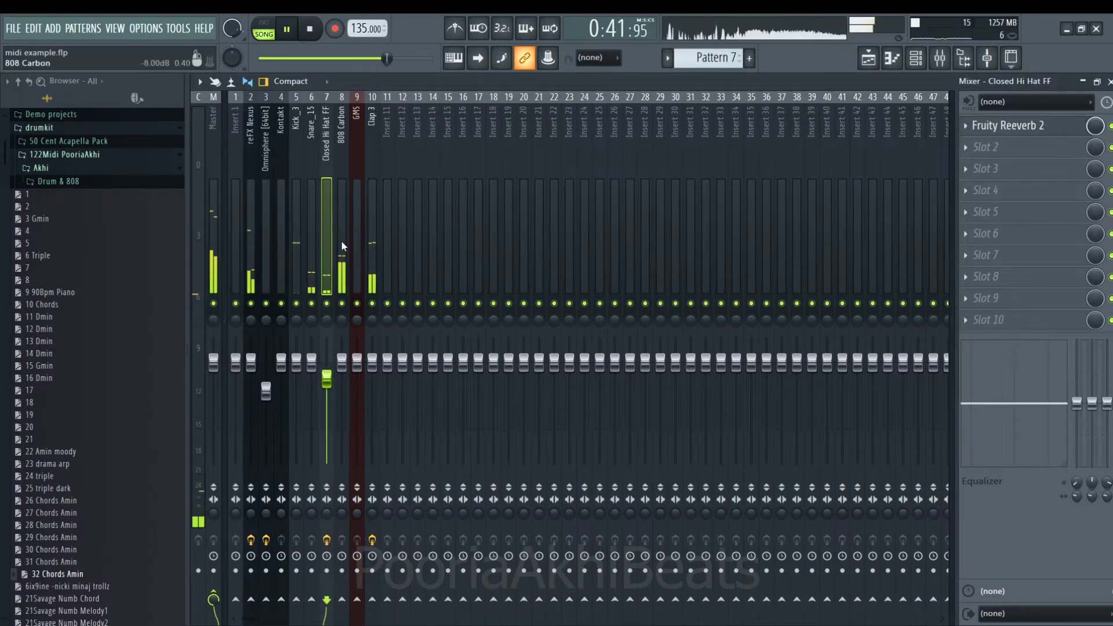
pyautogui.click(1019, 127)
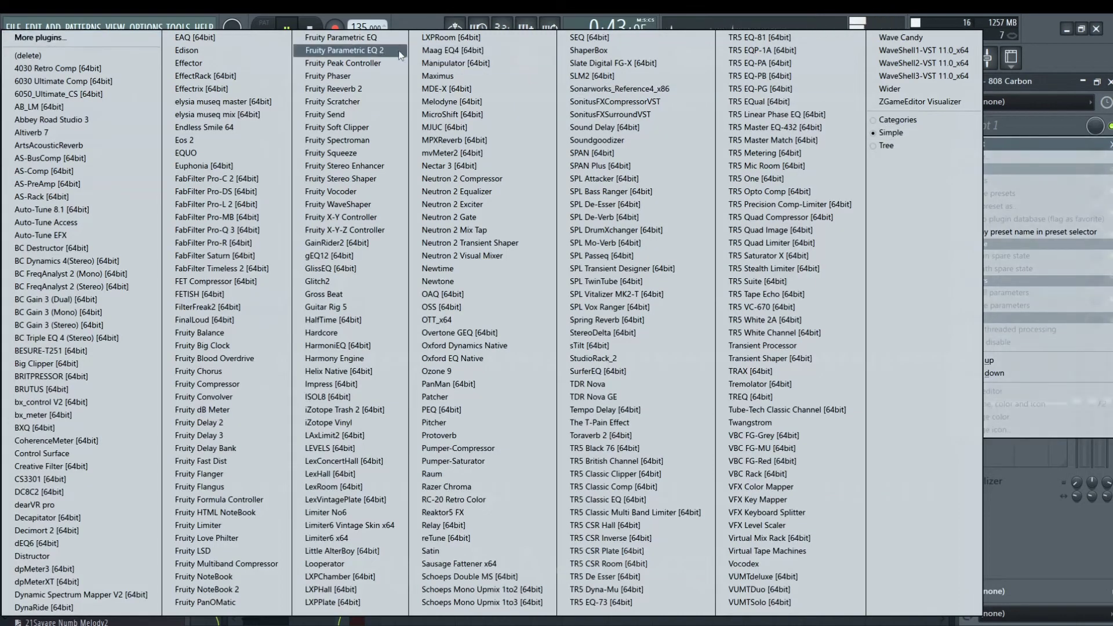
pyautogui.click(344, 52)
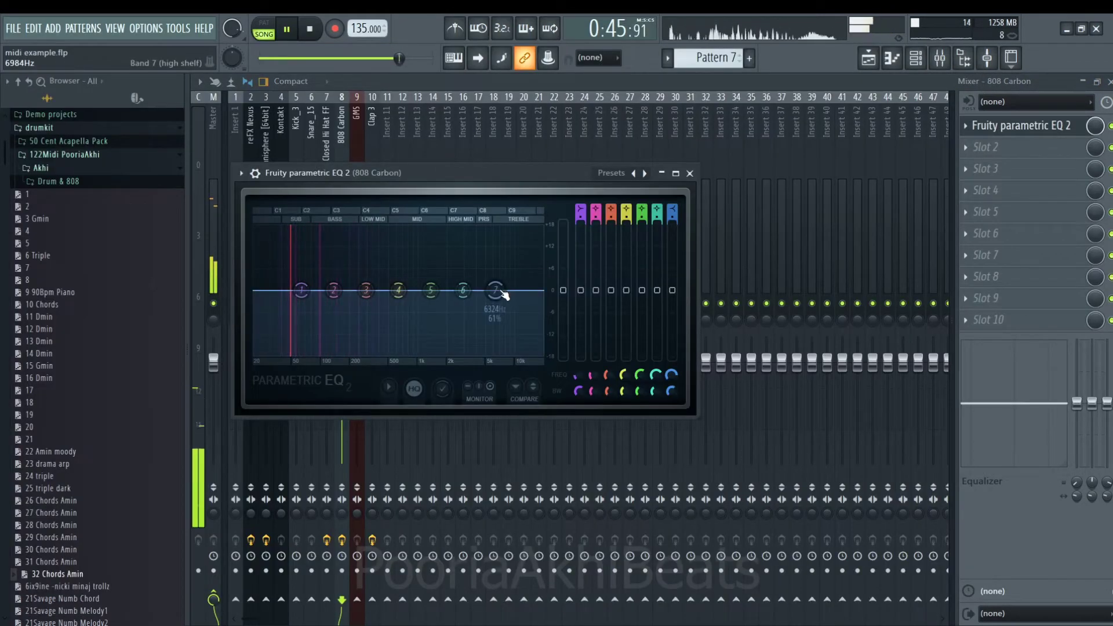
pyautogui.moveTo(496, 291); pyautogui.dragTo(462, 361)
pyautogui.moveTo(675, 213); pyautogui.dragTo(674, 249)
pyautogui.moveTo(457, 290); pyautogui.dragTo(439, 290)
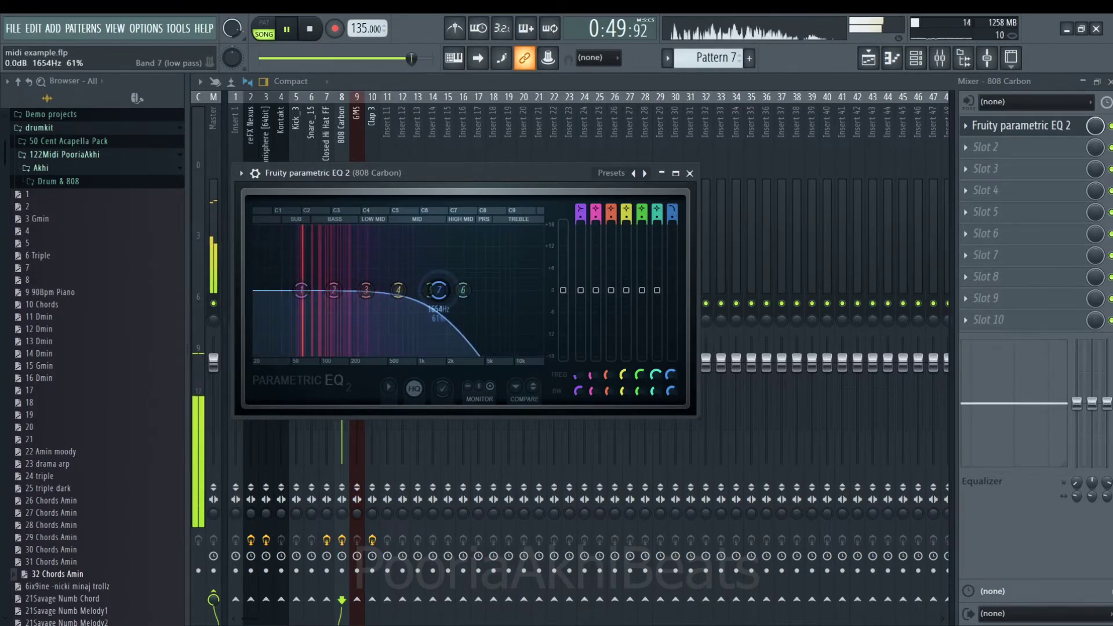
# Close the 808 EQ and fill bars 1 to 16 of the playlist with Pattern 7, Pattern 4 and Pattern 5 clips on Tracks 6, 2 and 3
pyautogui.click(690, 174)
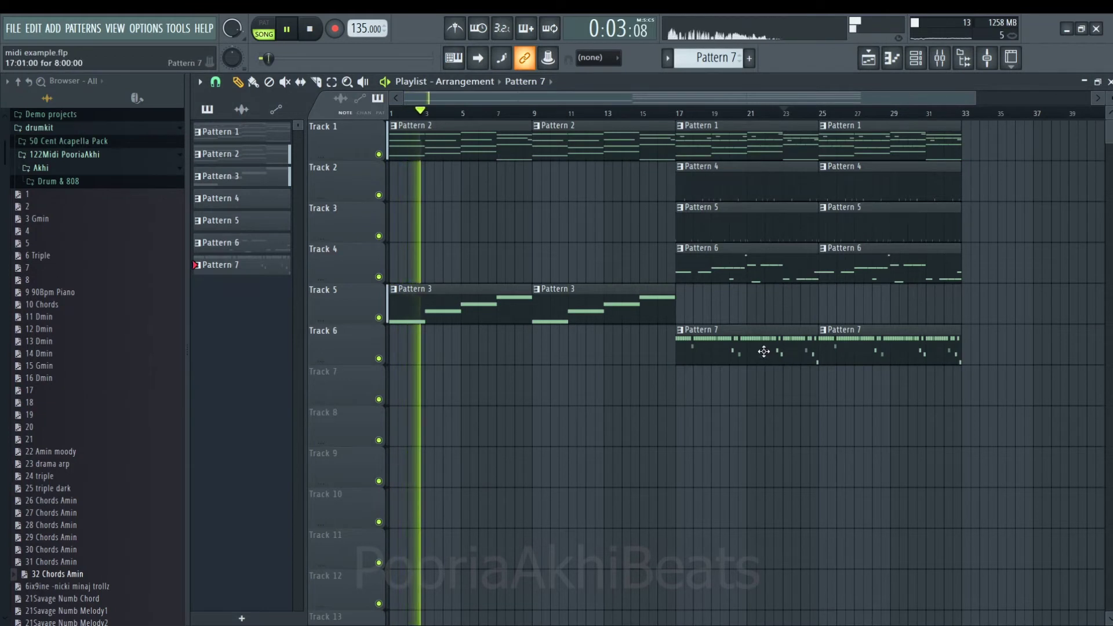
pyautogui.moveTo(742, 351); pyautogui.dragTo(454, 357)
pyautogui.moveTo(773, 358); pyautogui.dragTo(648, 357)
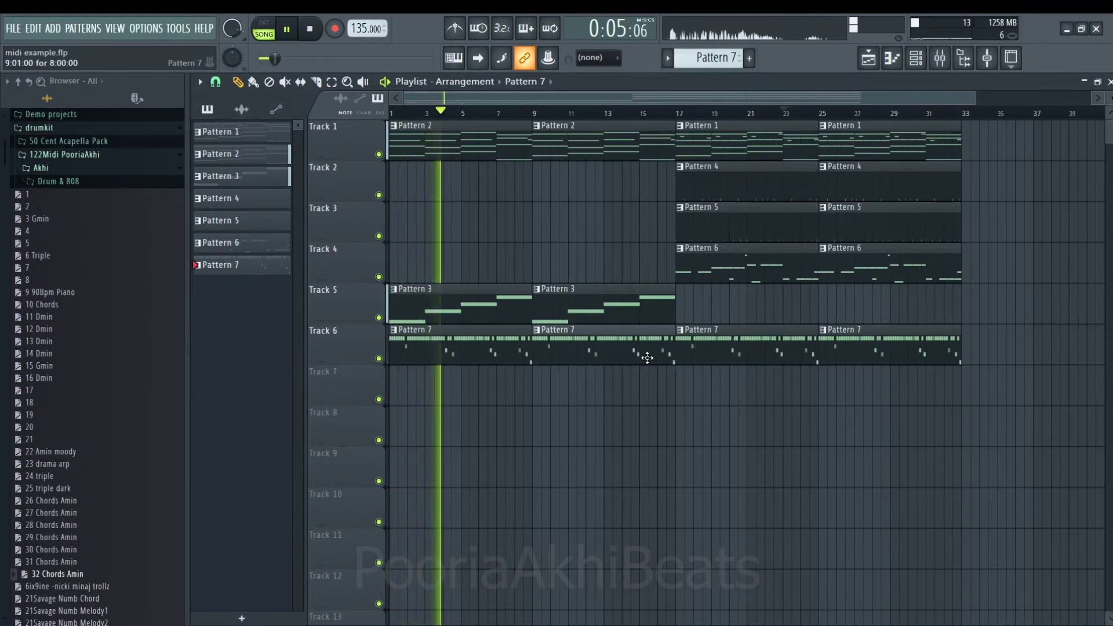
pyautogui.moveTo(789, 198); pyautogui.dragTo(597, 216)
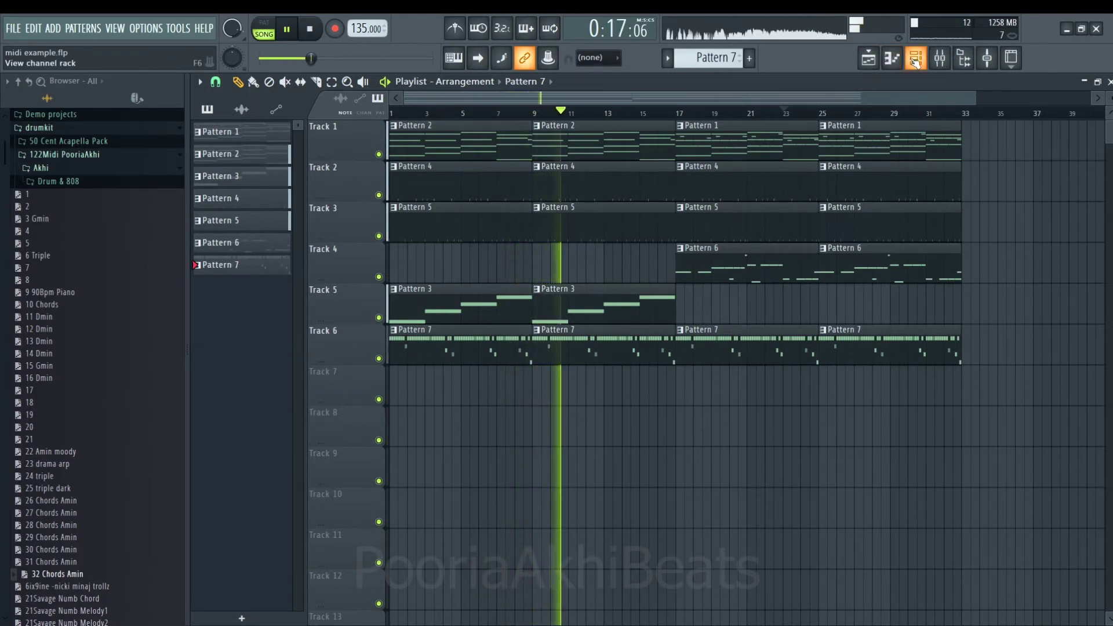
# Add Fruity Parametric EQ 2 to slot 1 of the GMS track and pull its band 7 high shelf down at about 1048 Hz
pyautogui.click(940, 58)
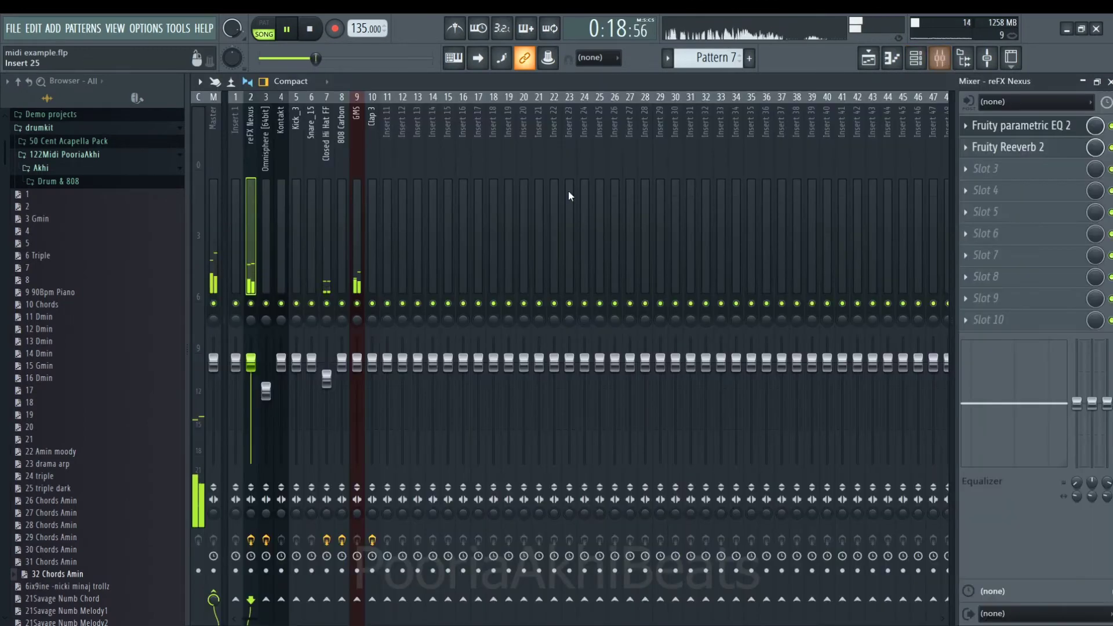
pyautogui.click(360, 234)
pyautogui.click(997, 125)
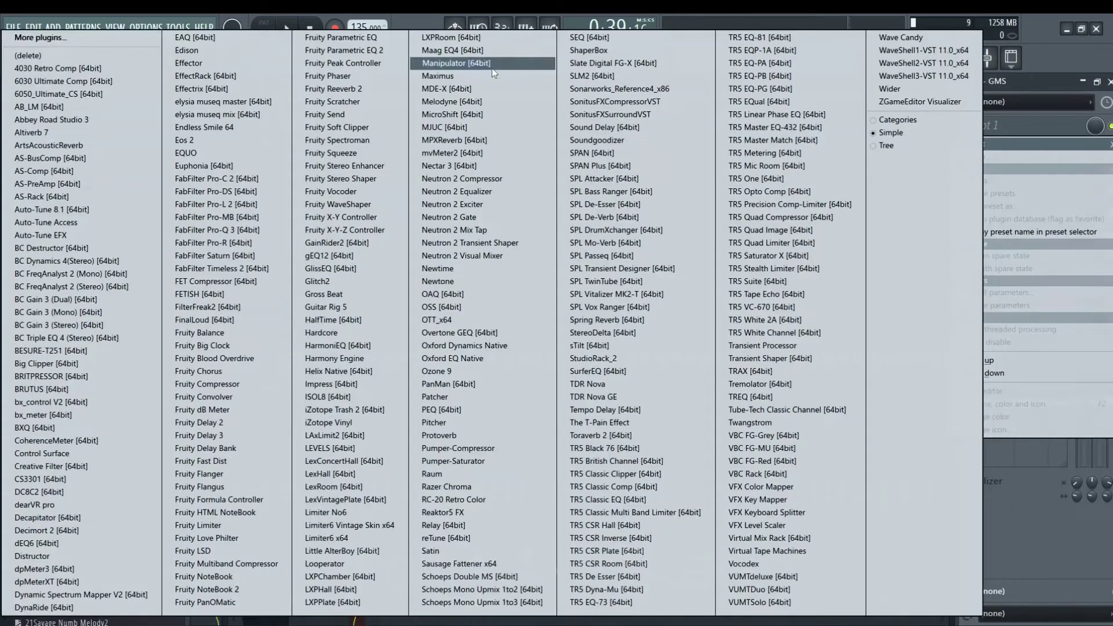
pyautogui.click(382, 50)
pyautogui.moveTo(532, 328); pyautogui.dragTo(464, 377)
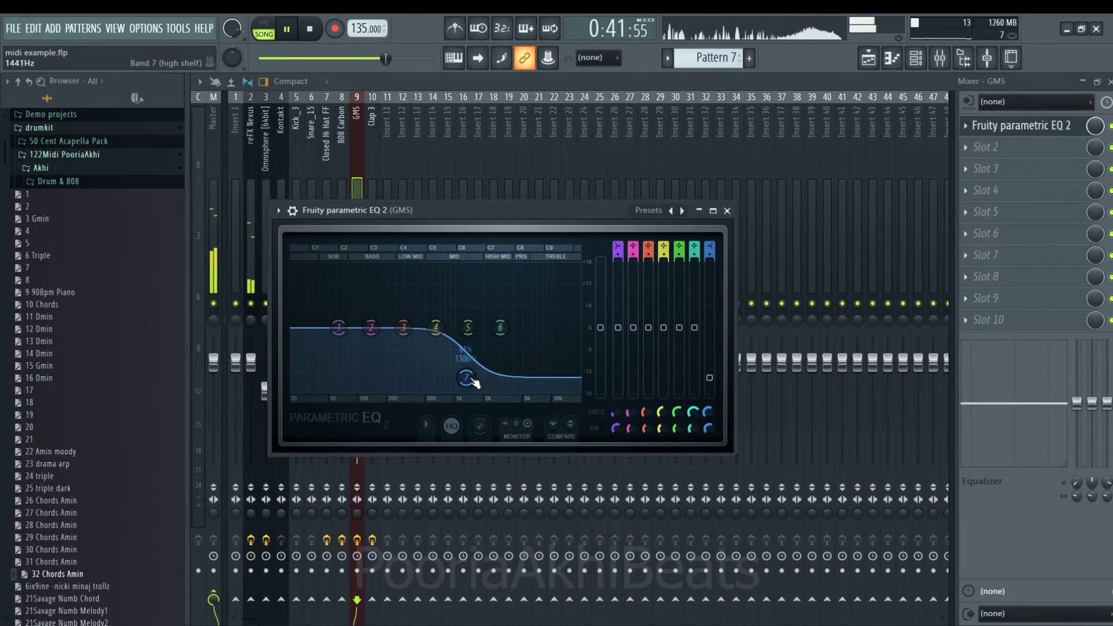
pyautogui.moveTo(466, 378); pyautogui.dragTo(457, 374)
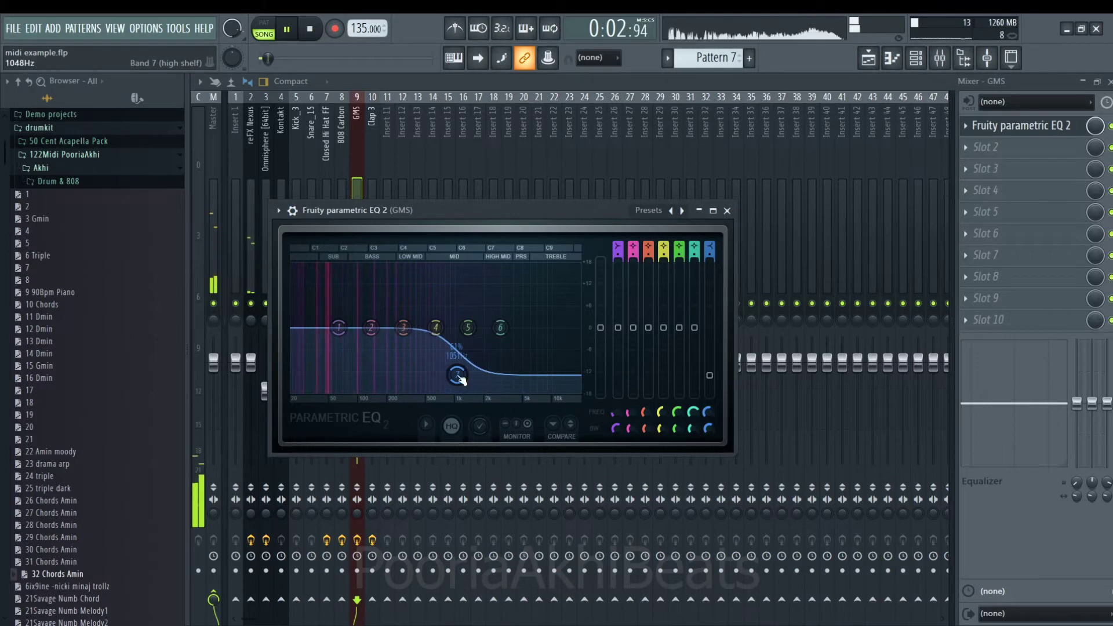
pyautogui.press('space')
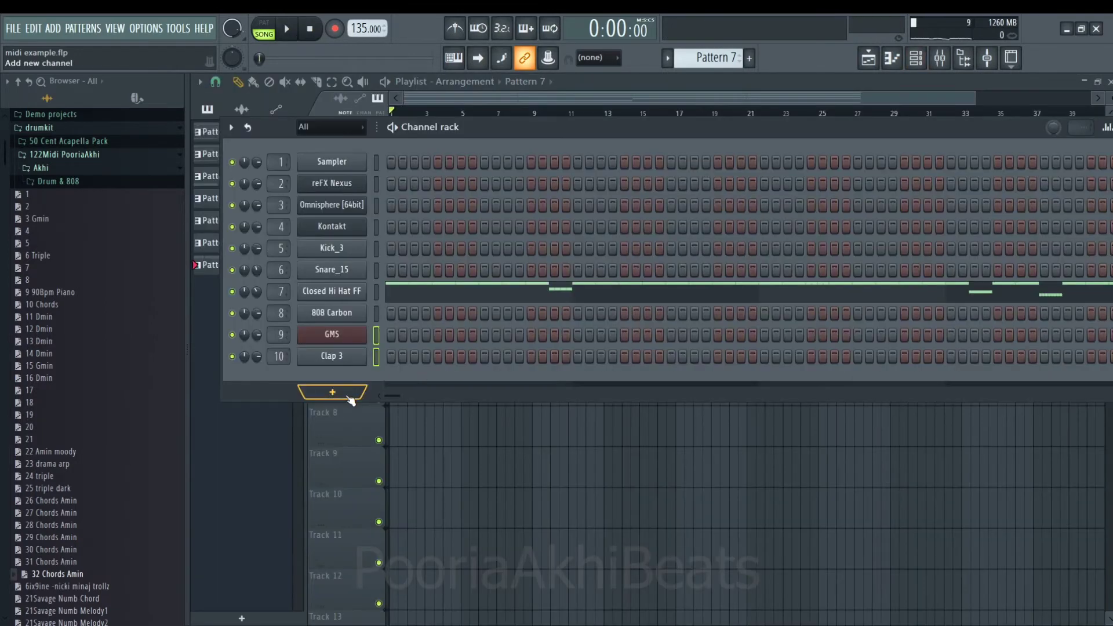
# Select all the playlist clips in the first 16 bars
pyautogui.press('F6')
pyautogui.moveTo(611, 133); pyautogui.dragTo(531, 166)
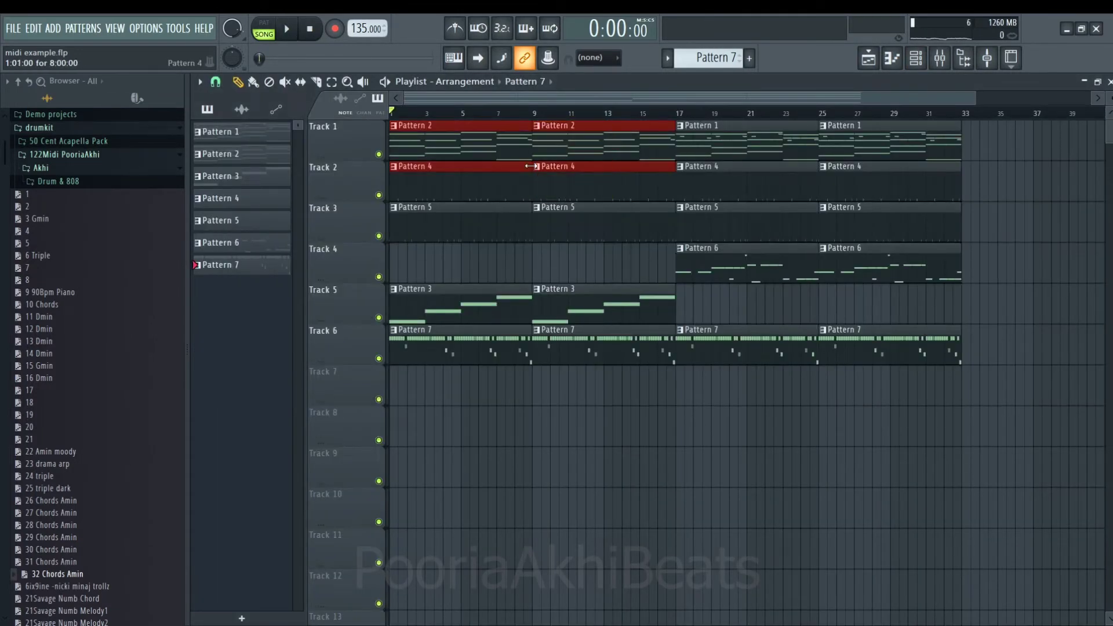
pyautogui.moveTo(627, 120); pyautogui.dragTo(491, 137)
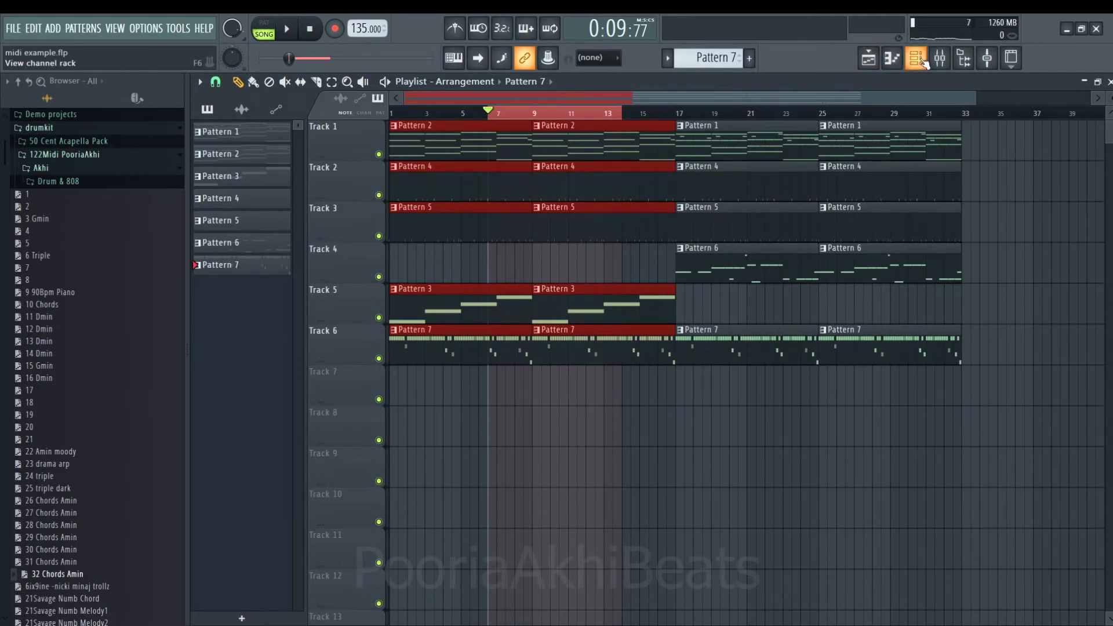
# Switch to Pattern 8 and inspect the Fair and Square Lead 1 patch in Omnisphere
pyautogui.click(921, 62)
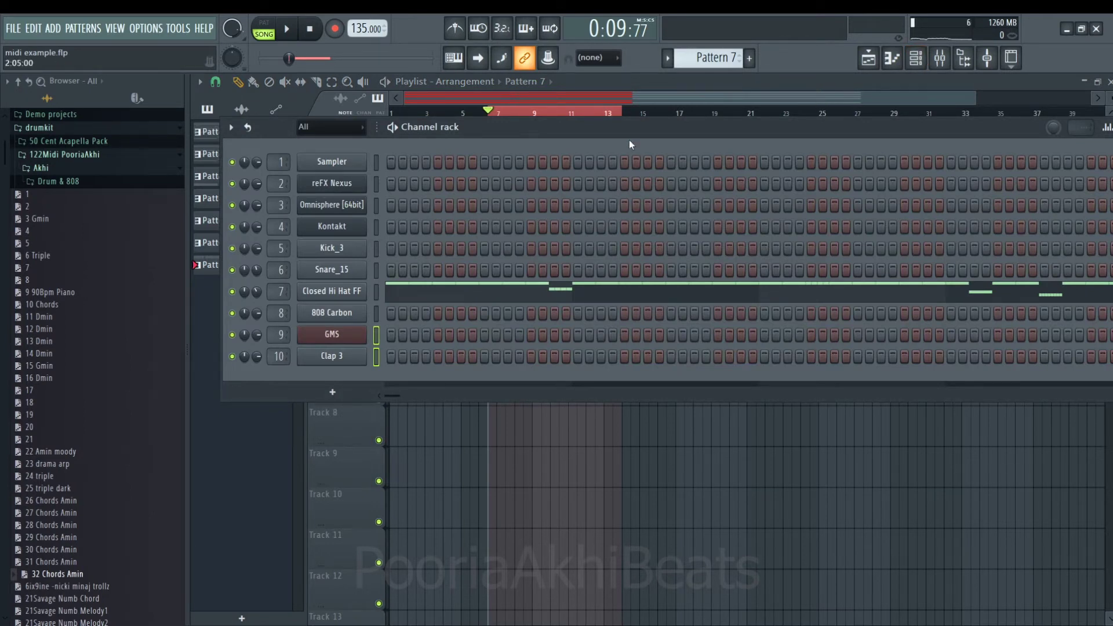
pyautogui.scroll(-1, 717, 58)
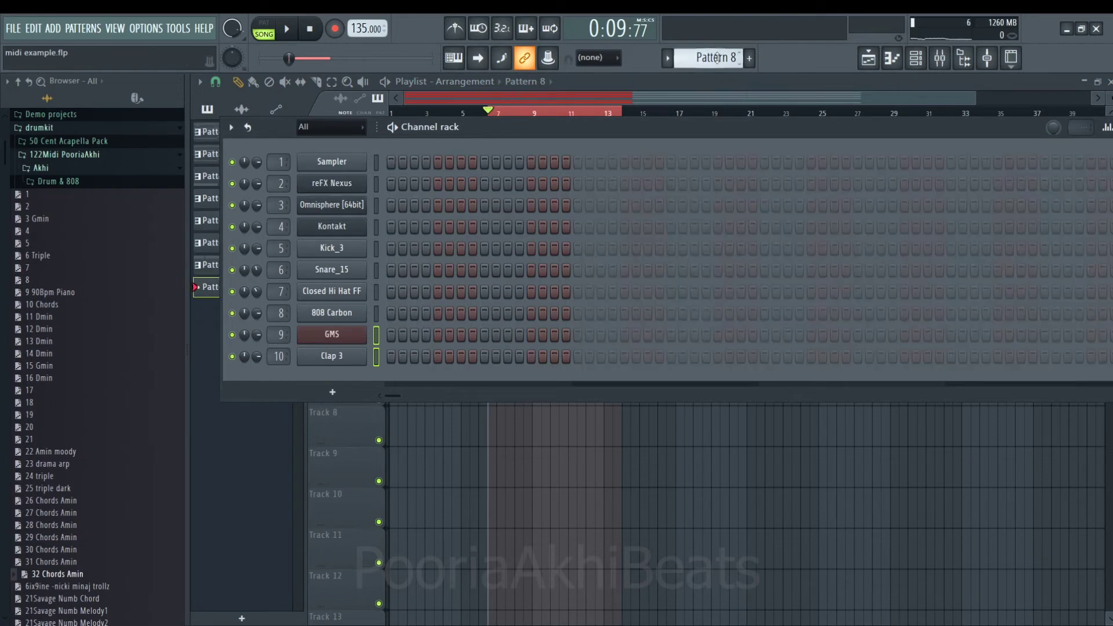
pyautogui.click(339, 206)
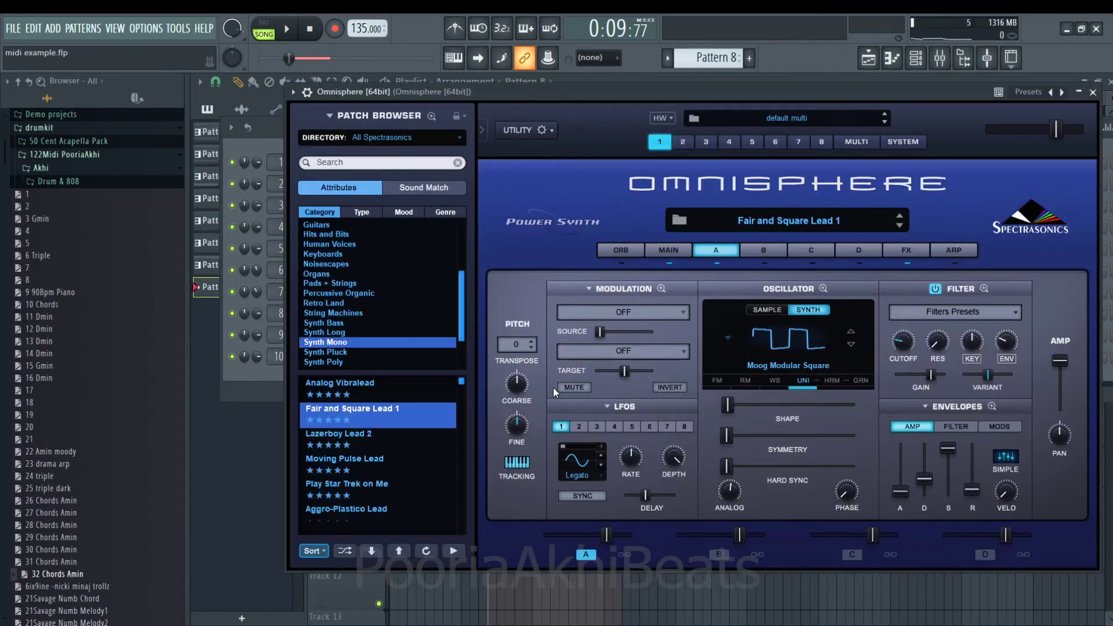
pyautogui.click(1092, 93)
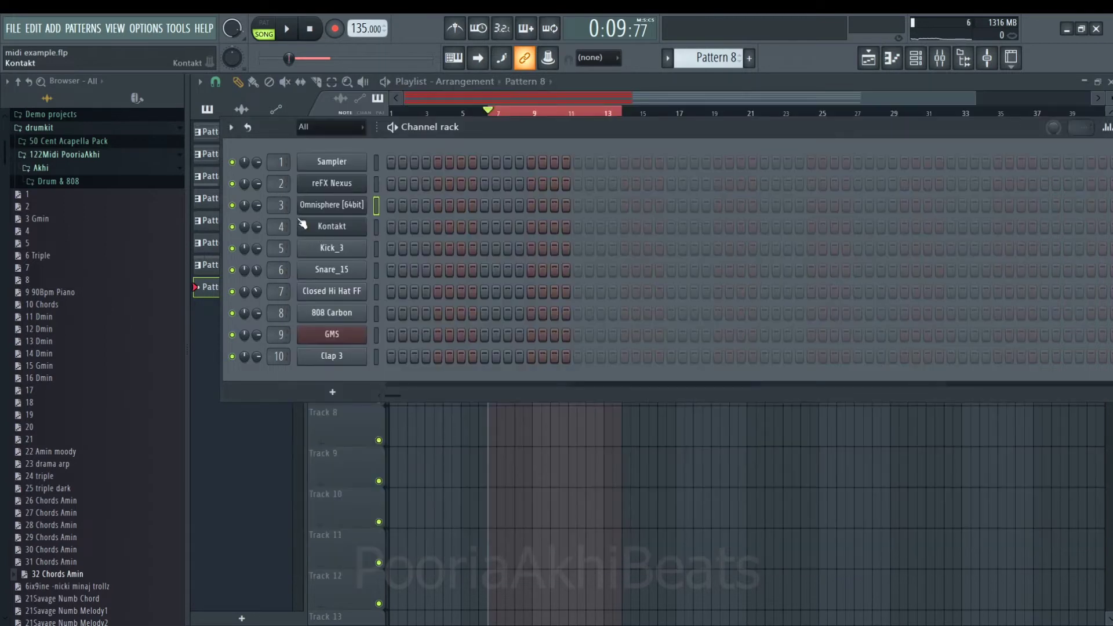
# Start a melody for Omnisphere in Pattern 1 with A#5, D5, G5 and a longer A#5, and play the pattern
pyautogui.rightClick(370, 207)
pyautogui.click(428, 206)
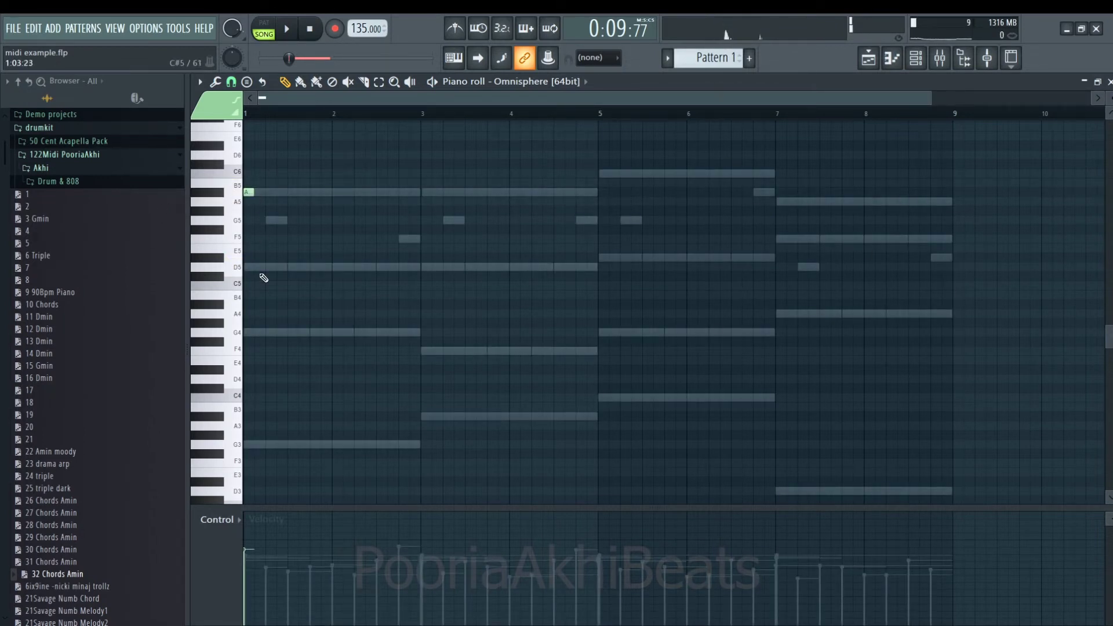
pyautogui.click(250, 266)
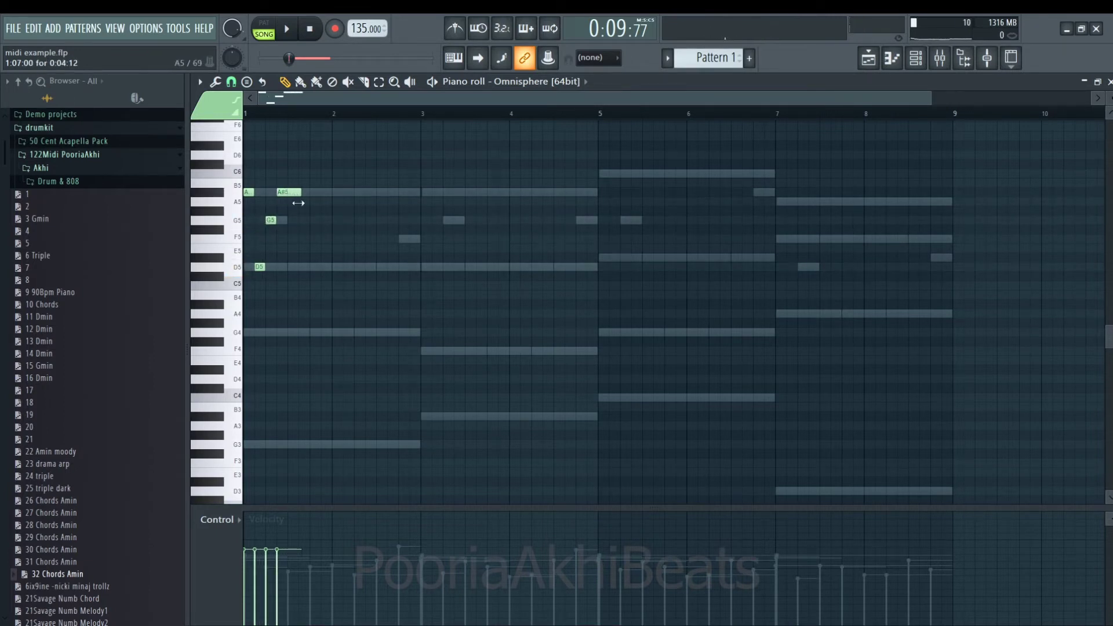
pyautogui.press('space')
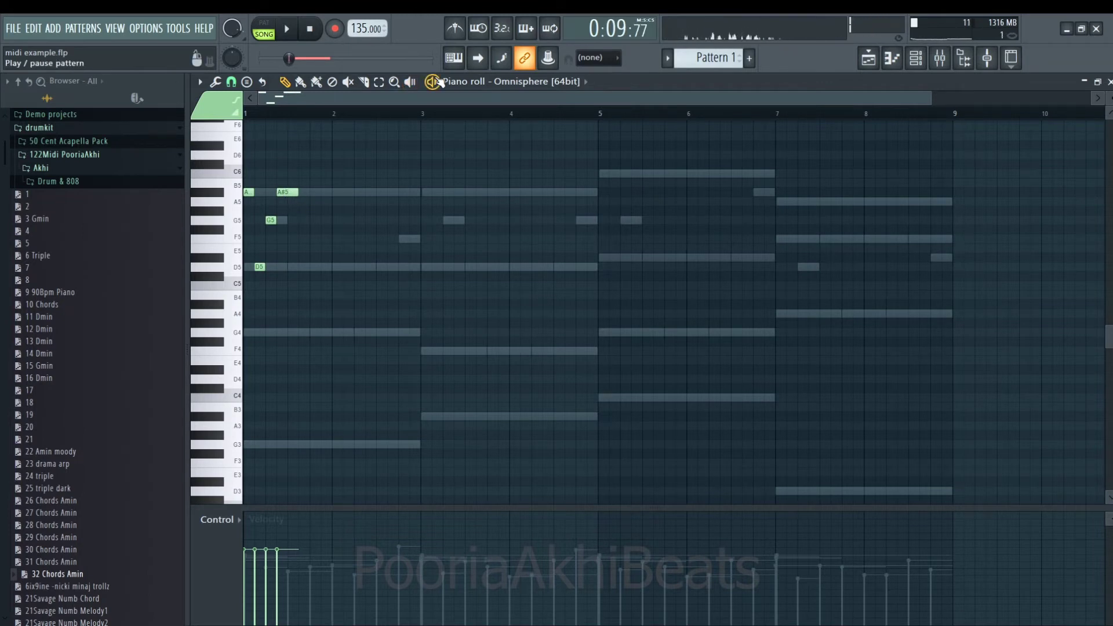
pyautogui.click(436, 82)
pyautogui.press('space')
pyautogui.press('space')
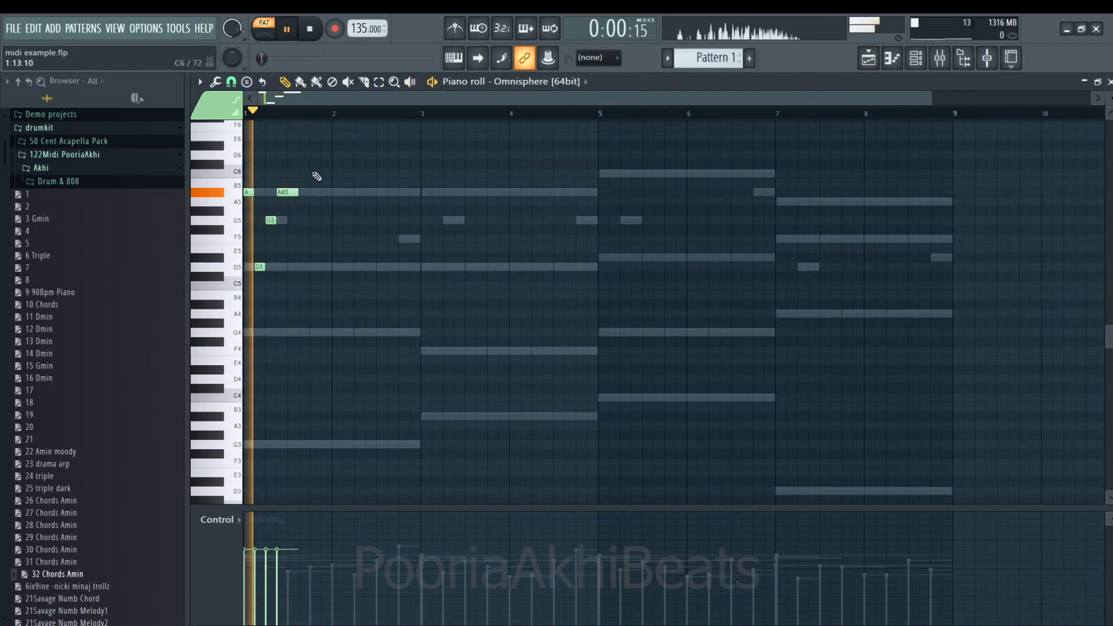
# Complete the first bar of the Omnisphere melody with D5, G5 and A#5 notes and play it back
pyautogui.hotkey('ctrl', 'a')
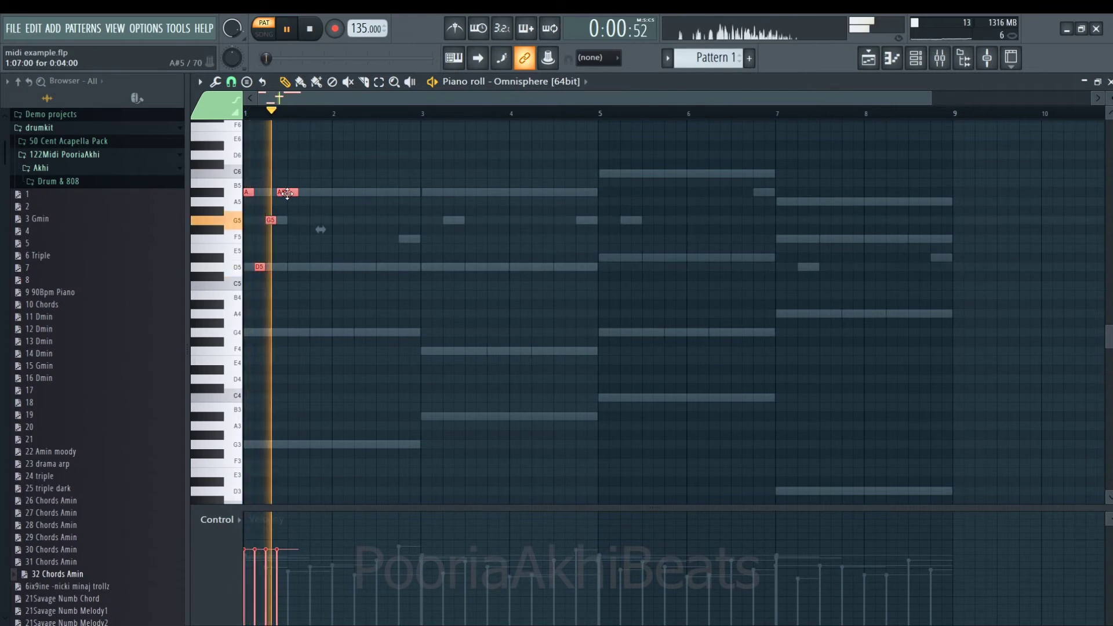
pyautogui.moveTo(287, 193); pyautogui.dragTo(333, 205)
pyautogui.press('space')
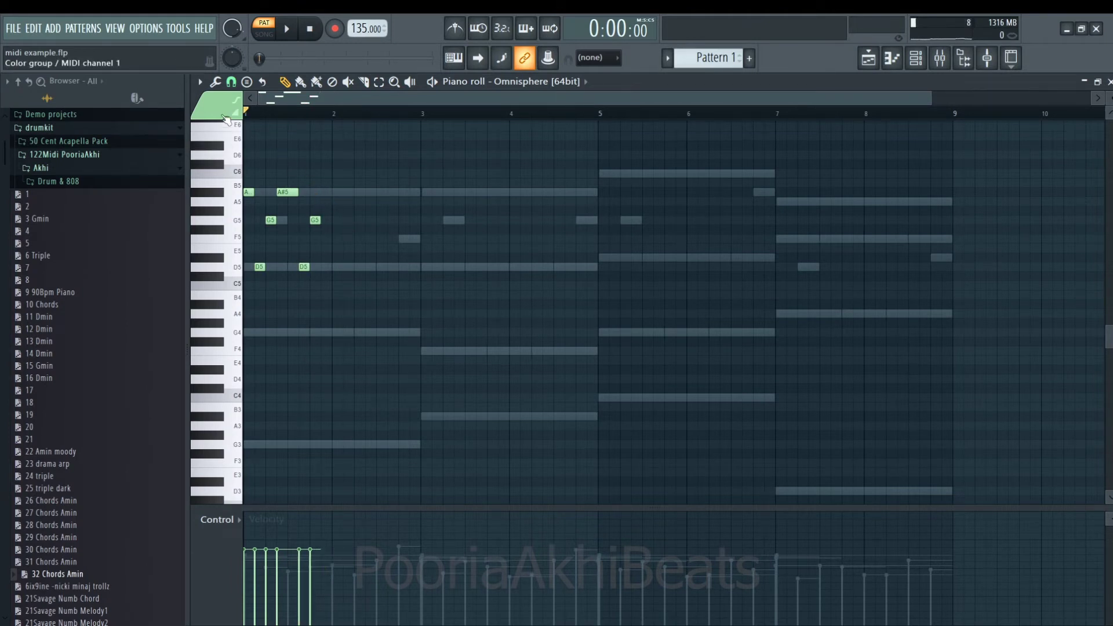
pyautogui.click(231, 82)
pyautogui.click(255, 129)
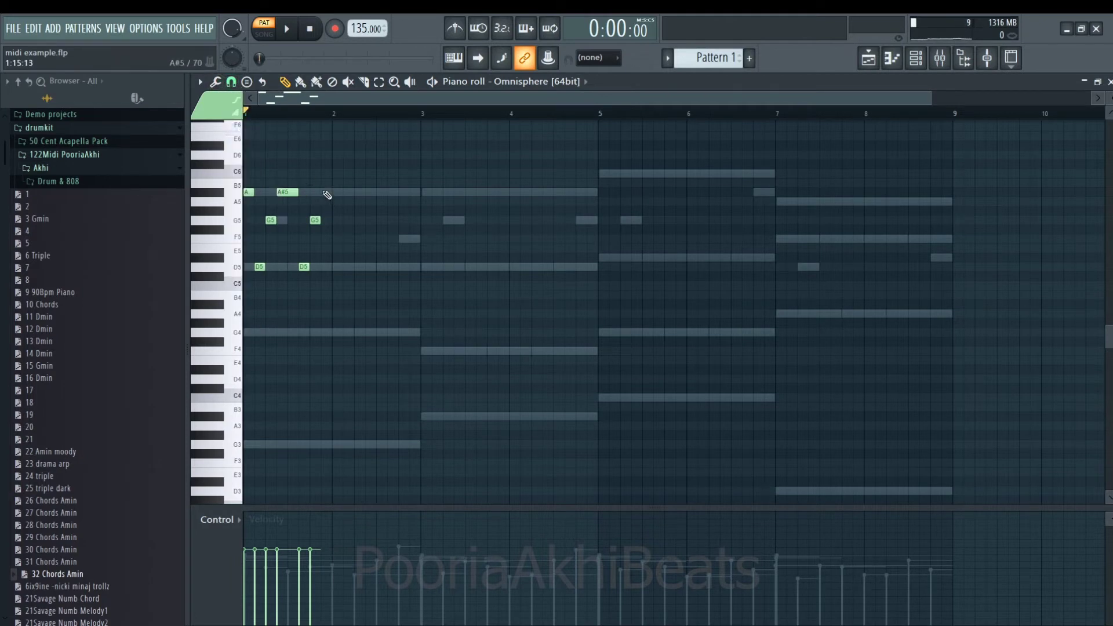
pyautogui.press('space')
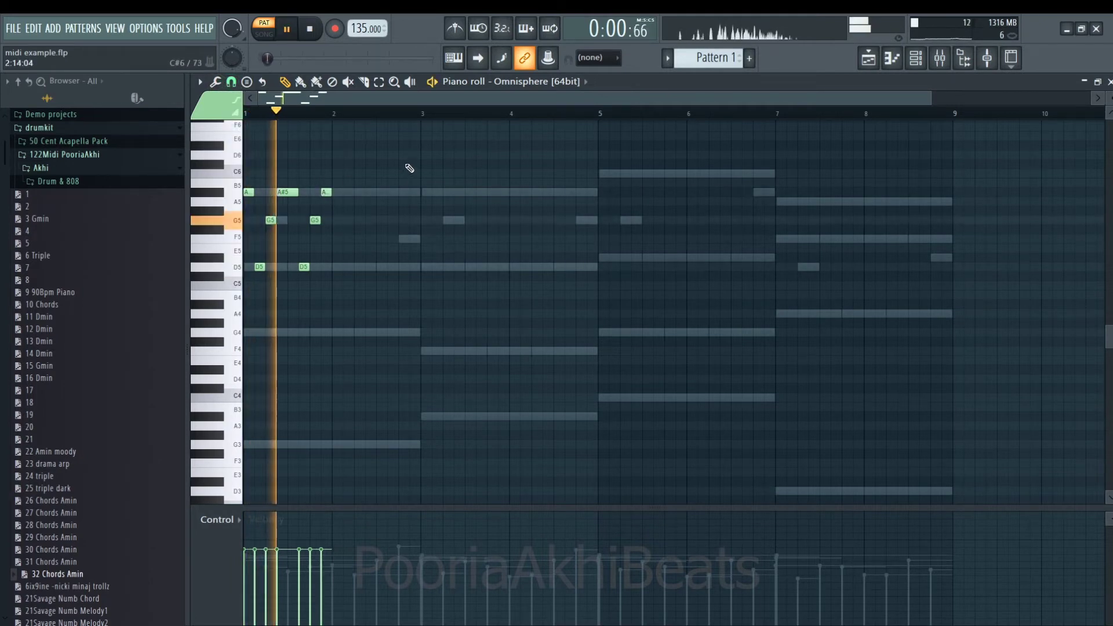
# Duplicate the one-bar Omnisphere phrase into bar 2, deselect the notes and stop playback
pyautogui.moveTo(398, 173); pyautogui.dragTo(189, 318)
pyautogui.hotkey('ctrl', 'b')
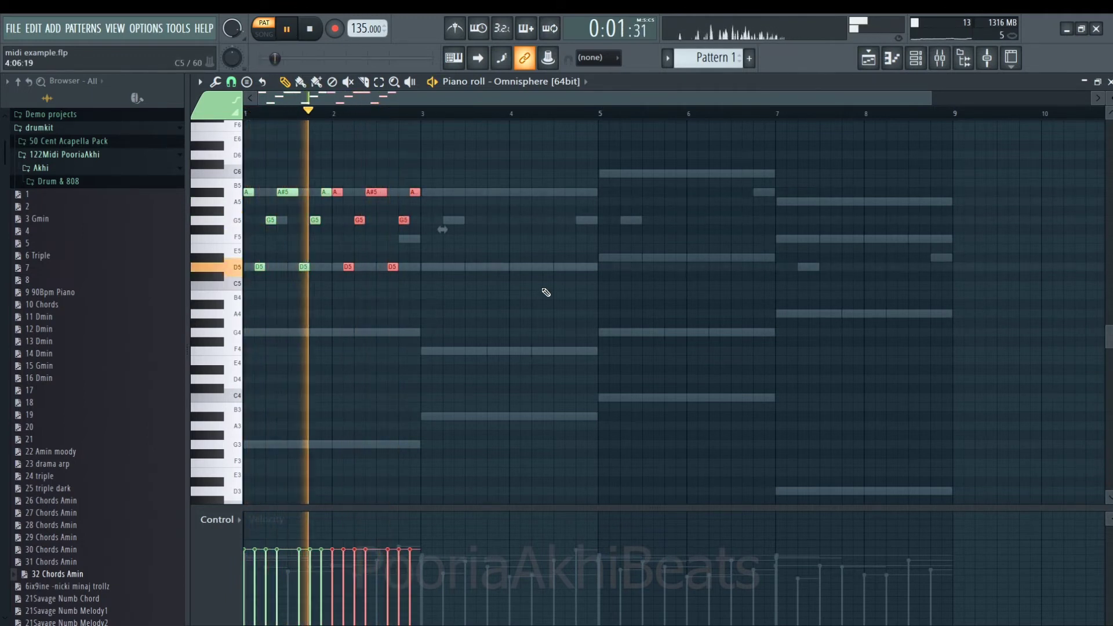
pyautogui.hotkey('ctrl', 'd')
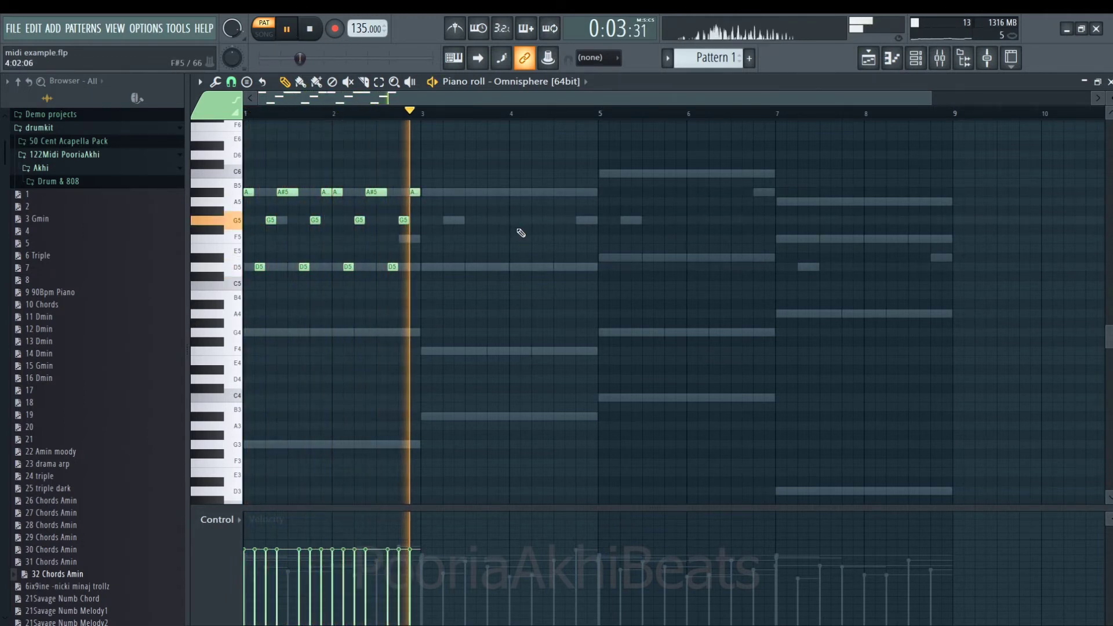
pyautogui.press('space')
# Turn on Solo for the Fair and Square Lead 1 patch in Omnisphere
pyautogui.click(916, 61)
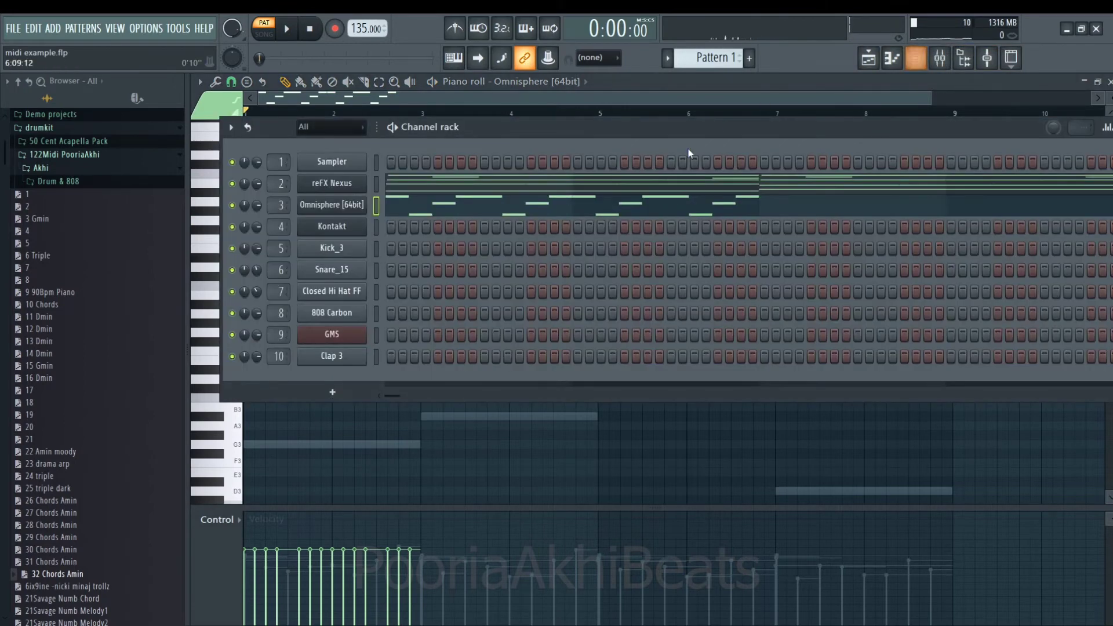
pyautogui.click(318, 204)
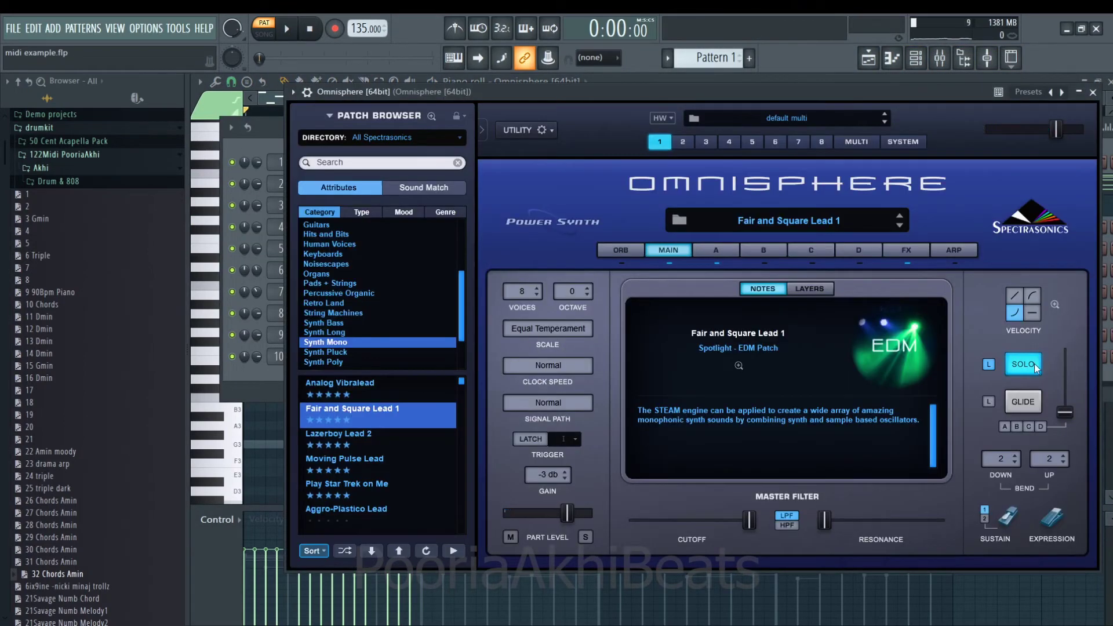
pyautogui.click(1093, 93)
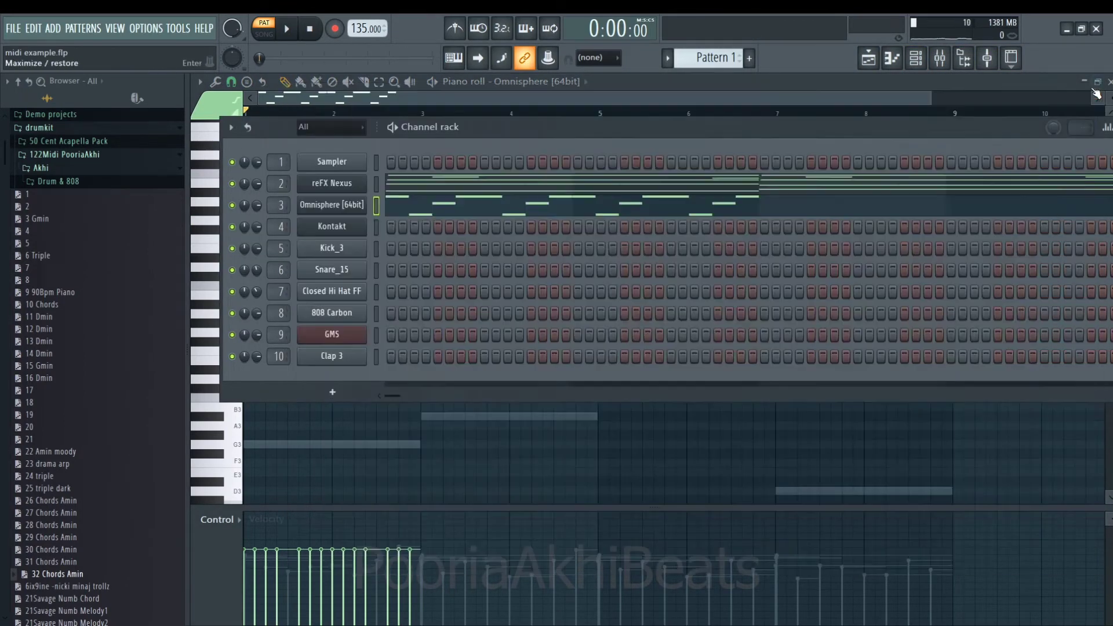
# Lengthen the Omnisphere melody notes slightly so they overlap, leaving the last A#5 of bar 1 as is, and play the result
pyautogui.click(426, 213)
pyautogui.click(404, 215)
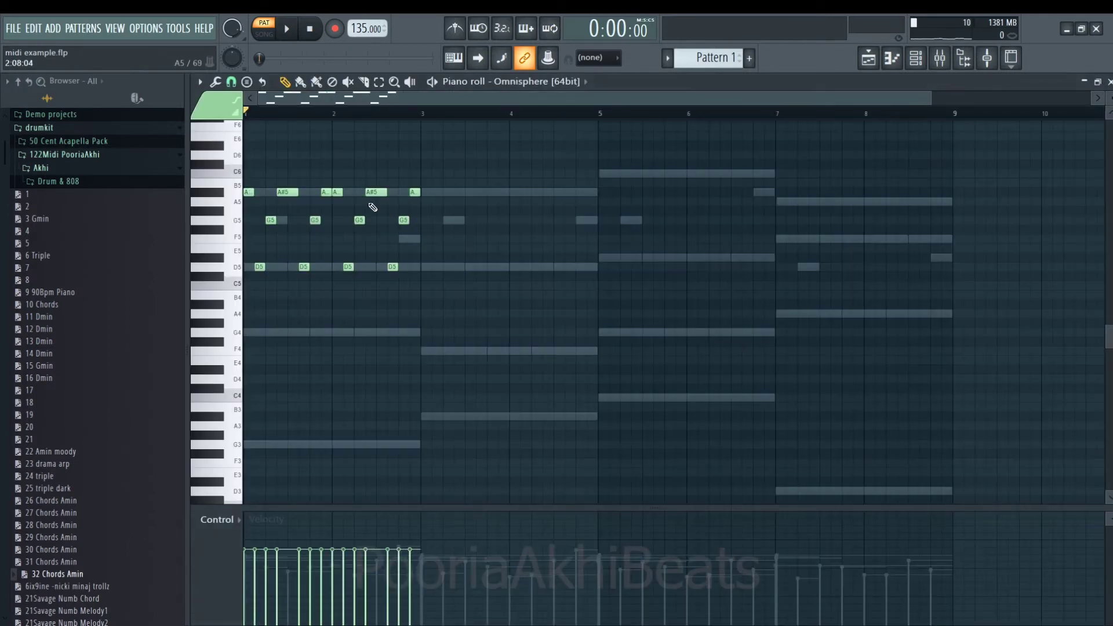
pyautogui.moveTo(455, 149); pyautogui.dragTo(243, 281)
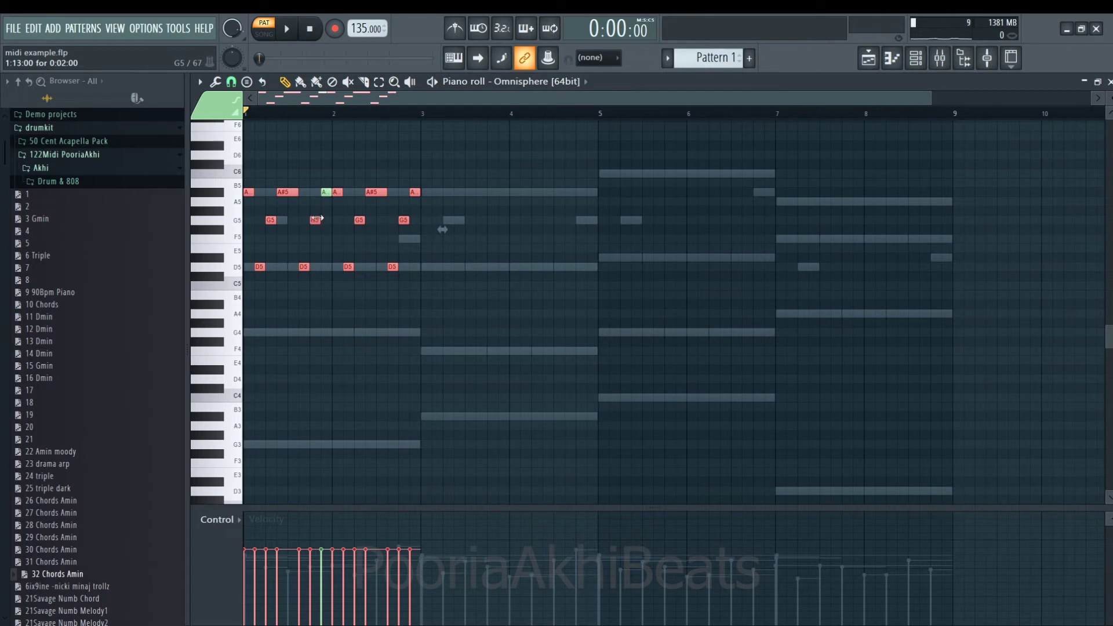
pyautogui.press('space')
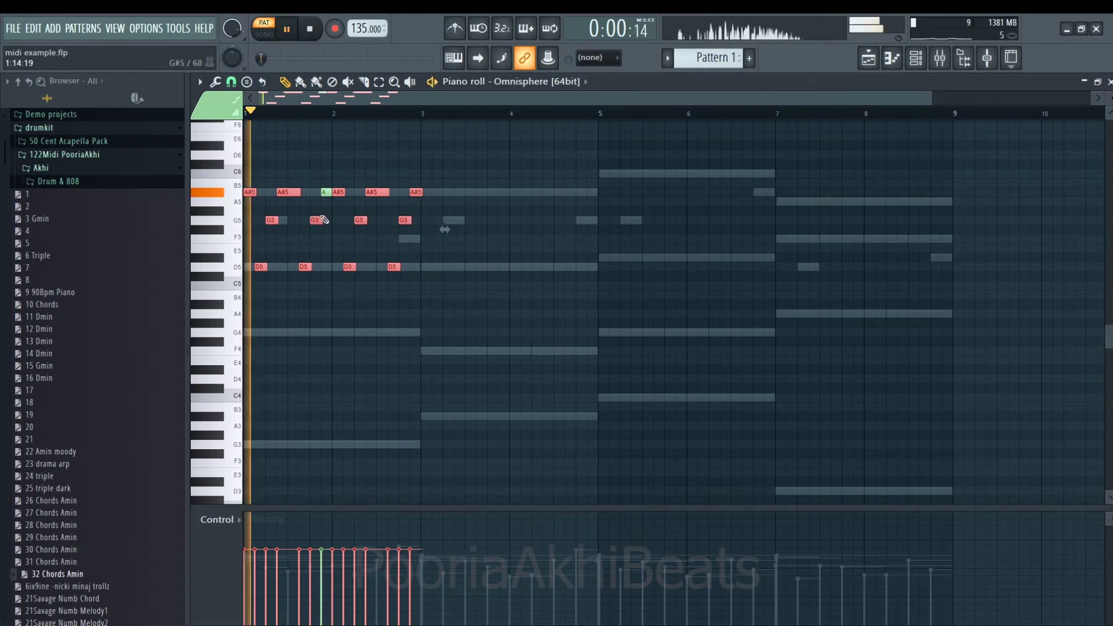
pyautogui.keyDown('ctrl'); pyautogui.click(343, 304); pyautogui.keyUp('ctrl')
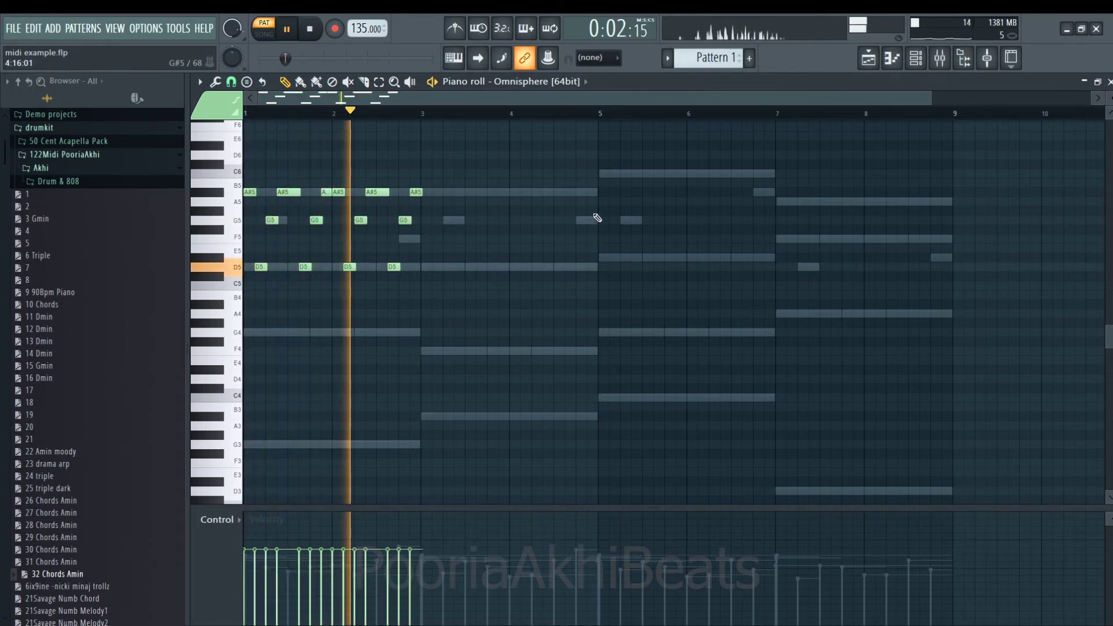
pyautogui.press('space')
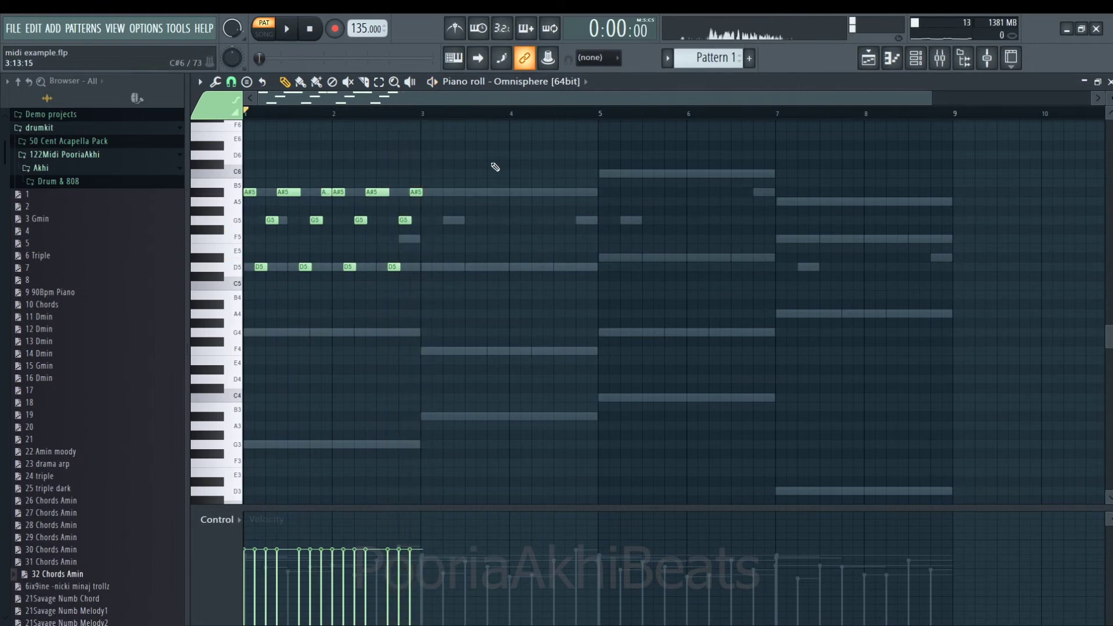
pyautogui.press('space')
pyautogui.press('space')
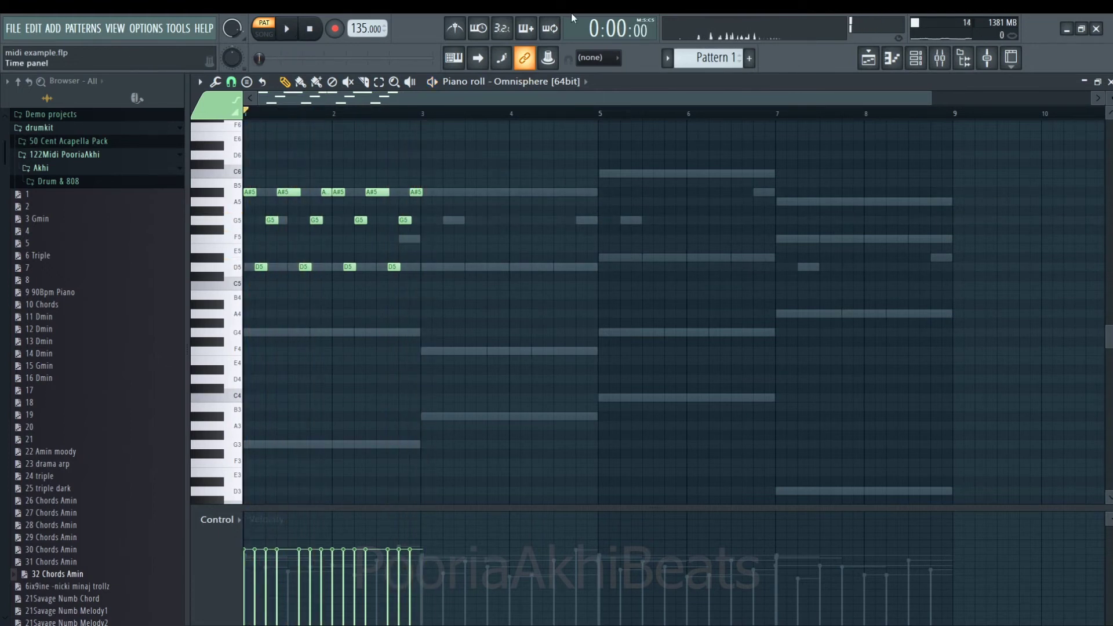
# Mute the reFX Nexus channel and play the Omnisphere melody without the chords
pyautogui.click(920, 57)
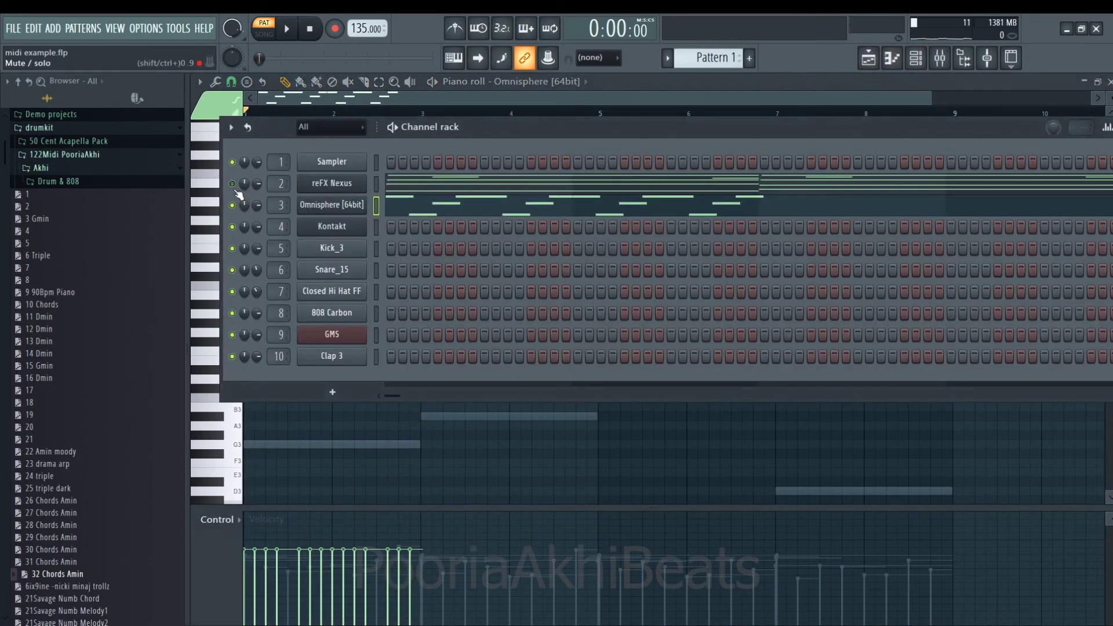
pyautogui.press('space')
pyautogui.click(497, 452)
pyautogui.scroll(2, 410, 296)
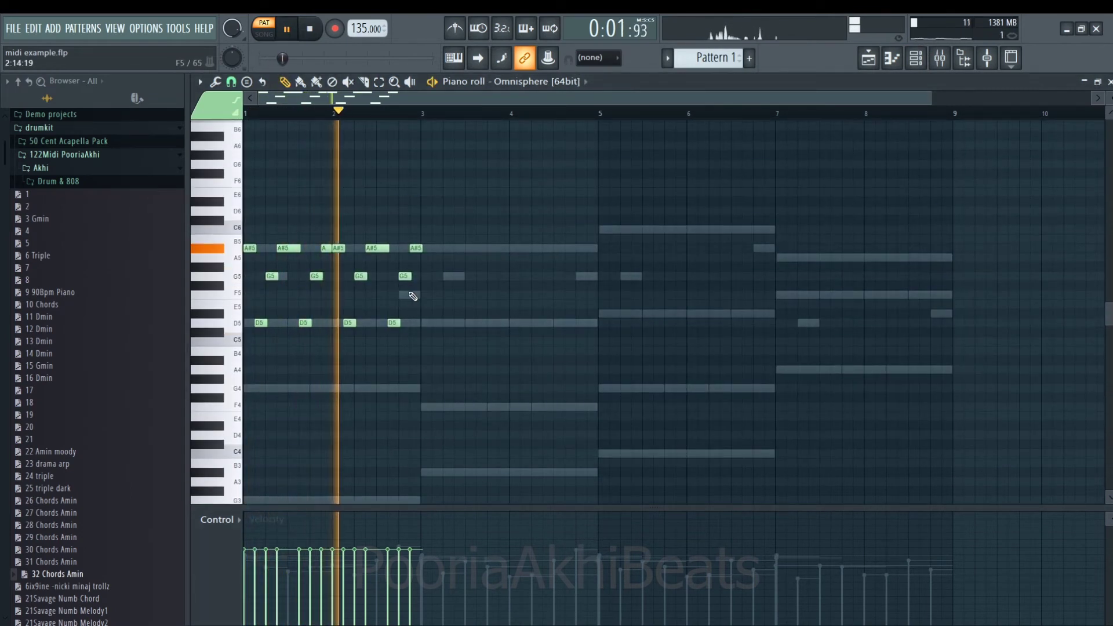
# Shorten the last A#5 of bar 2 and lower the final G5 of bar 2 to F5, checking the Omnisphere phrase by playback
pyautogui.press('space')
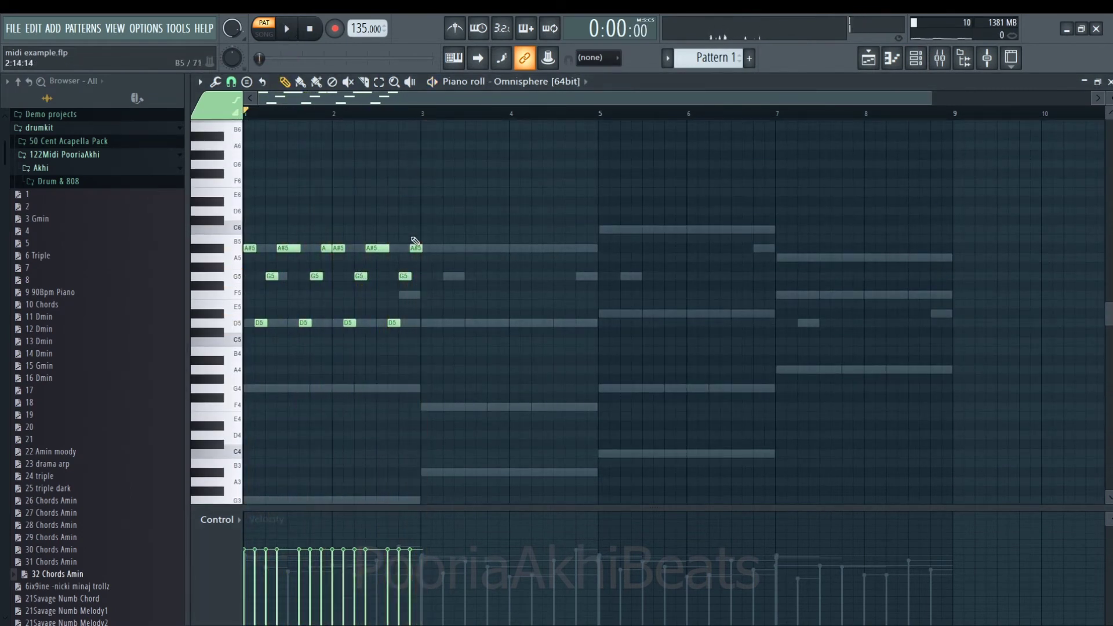
pyautogui.press('space')
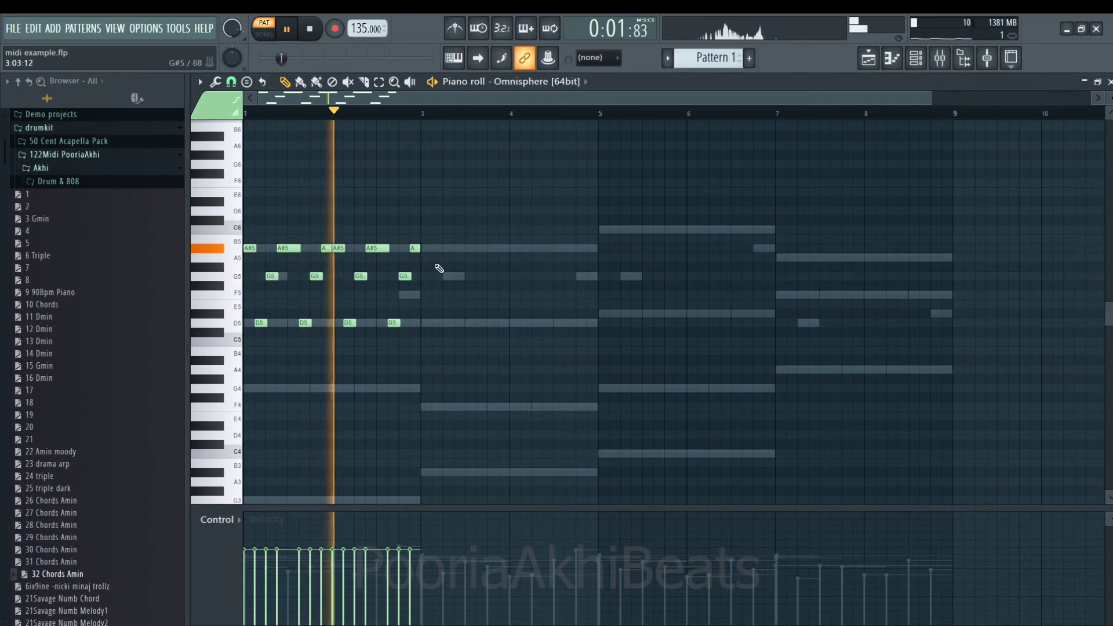
pyautogui.press('space')
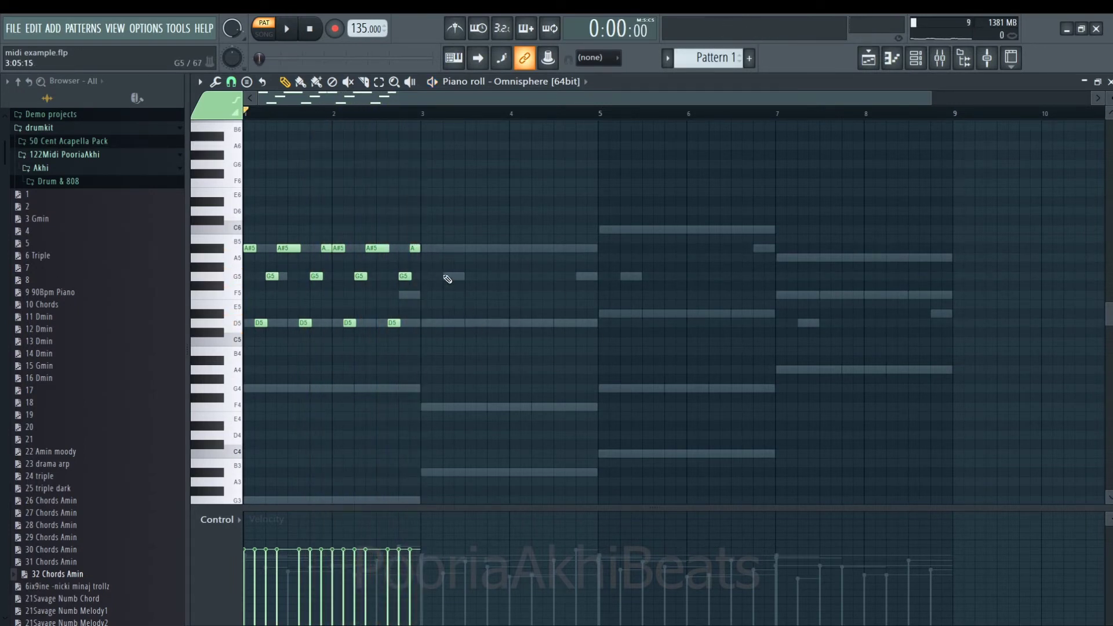
pyautogui.moveTo(405, 279); pyautogui.dragTo(404, 295)
pyautogui.press('space')
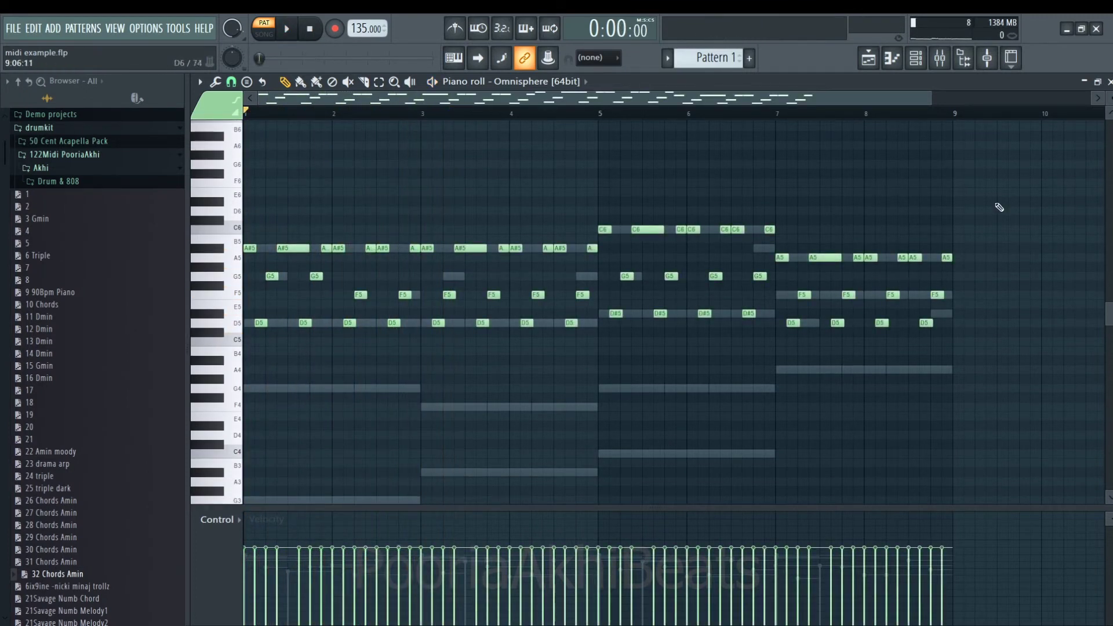
# Check the eight-bar Omnisphere melody by selecting its notes, then deselect them and play the whole melody
pyautogui.moveTo(993, 199); pyautogui.dragTo(249, 371)
pyautogui.scroll(-1, 704, 343)
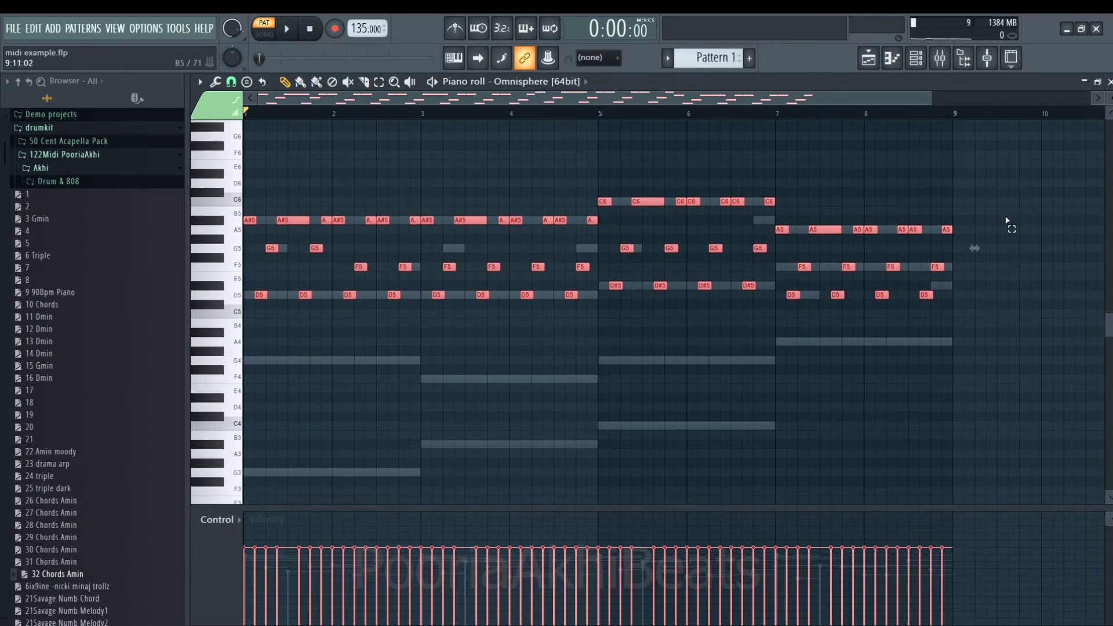
pyautogui.moveTo(1007, 221); pyautogui.dragTo(776, 301)
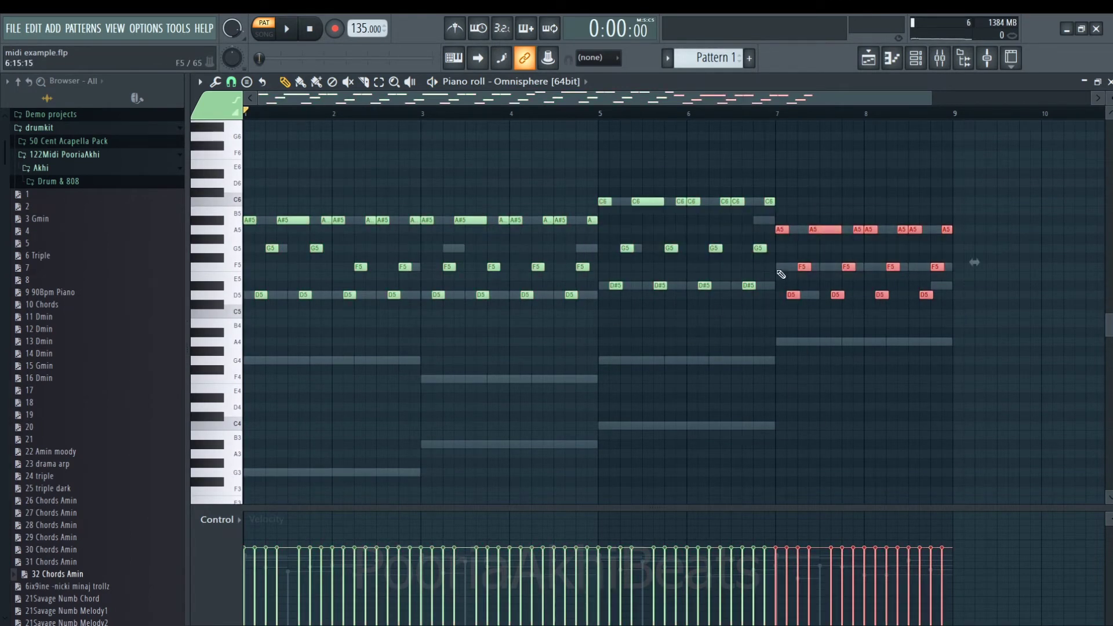
pyautogui.click(579, 251)
pyautogui.press('space')
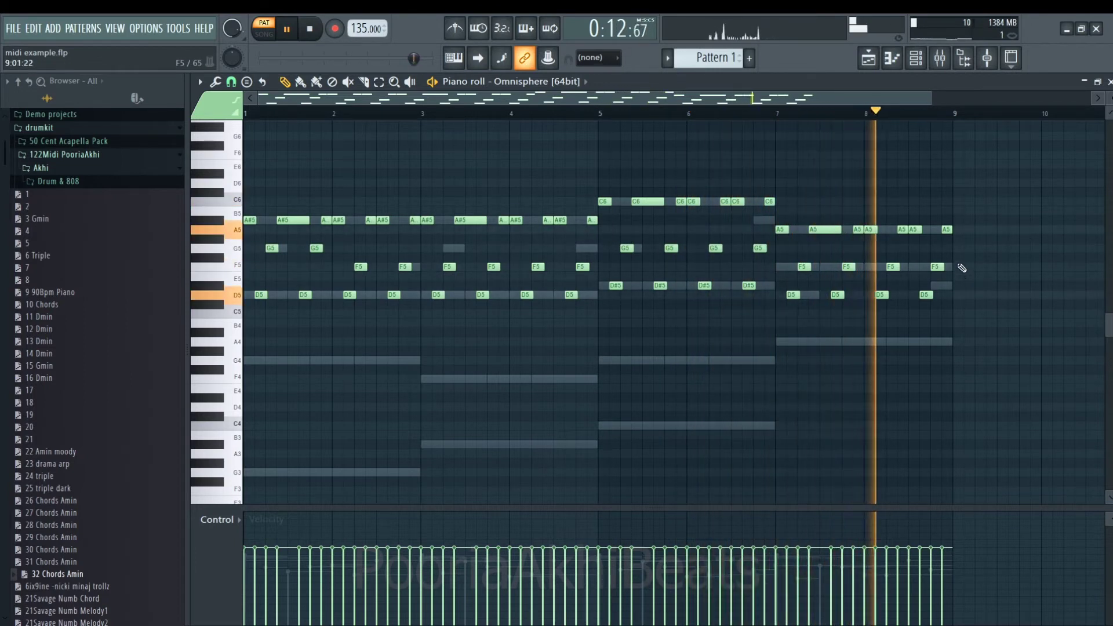
# Try the Omnisphere melody one octave lower and one octave higher during playback
pyautogui.hotkey('ctrl', 'Down')
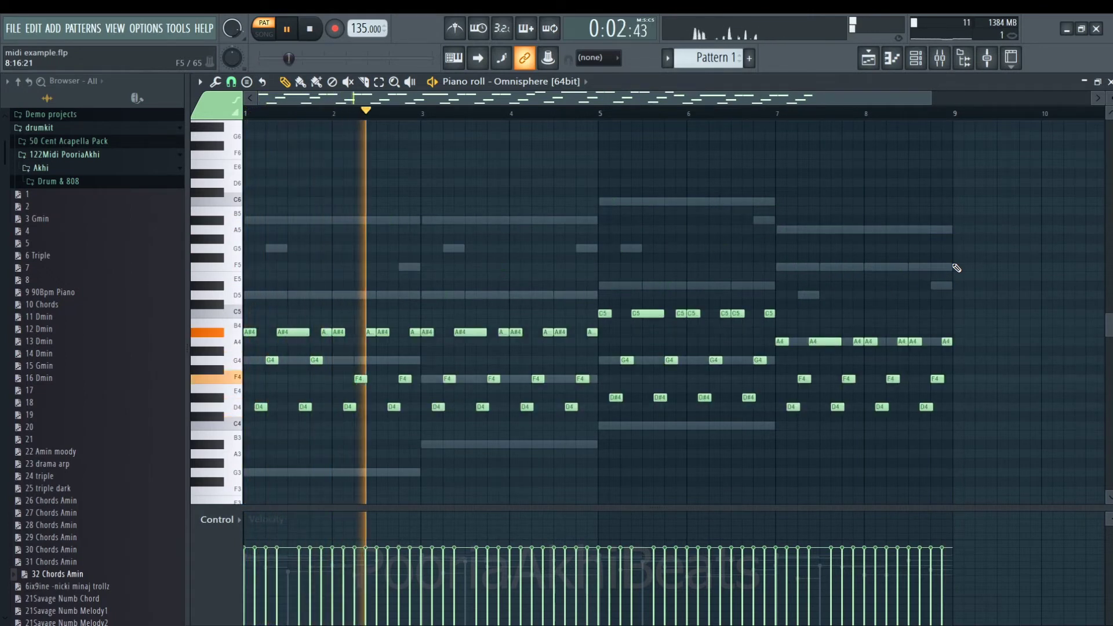
pyautogui.hotkey('ctrl', 'Up')
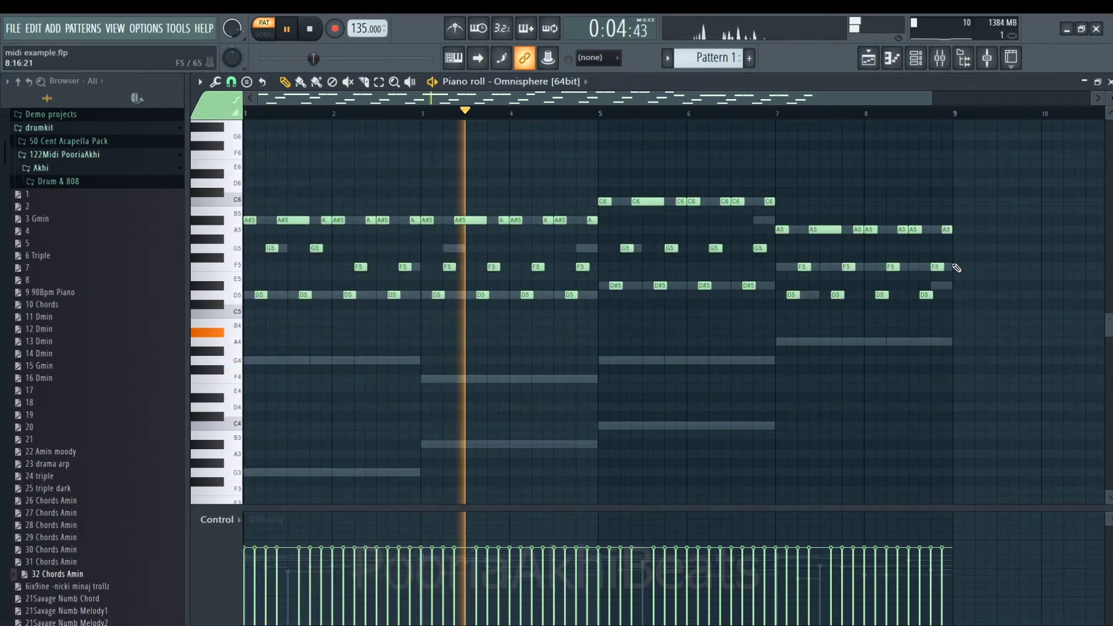
pyautogui.hotkey('ctrl', 'Up')
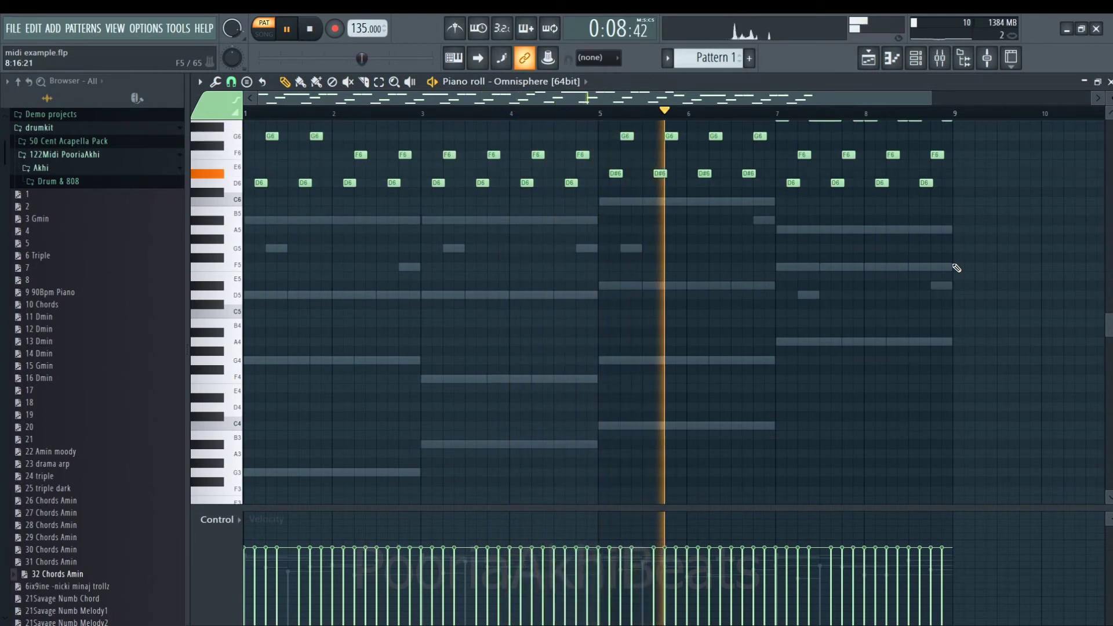
pyautogui.hotkey('ctrl', 'Down')
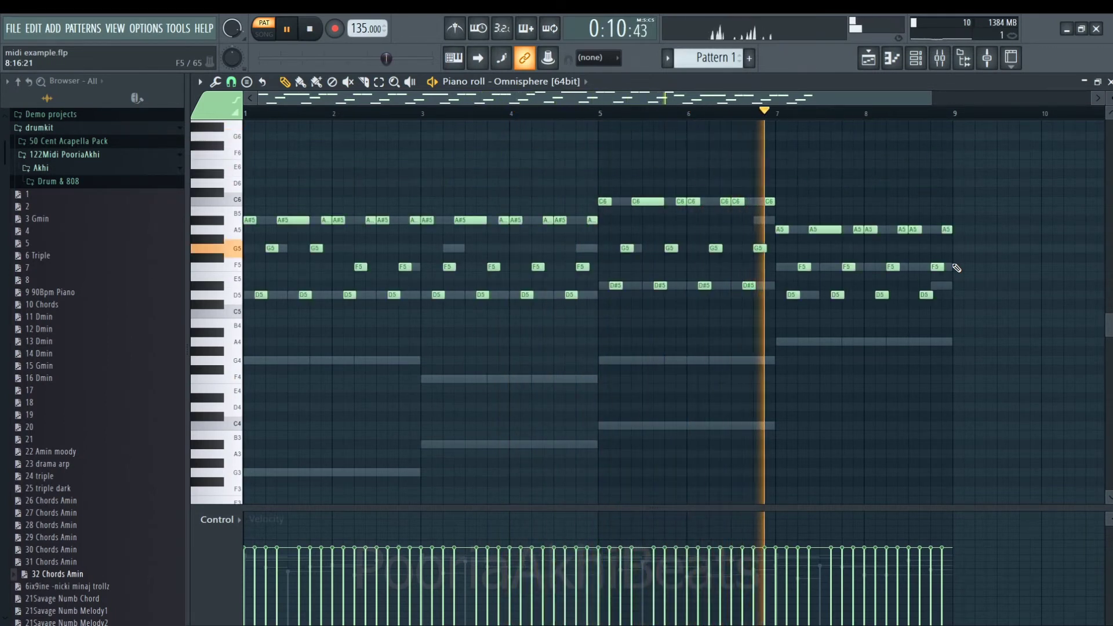
# Cut the Omnisphere notes from Pattern 1 and paste them into the Omnisphere channel of a new Pattern 9
pyautogui.click(1109, 82)
pyautogui.rightClick(332, 204)
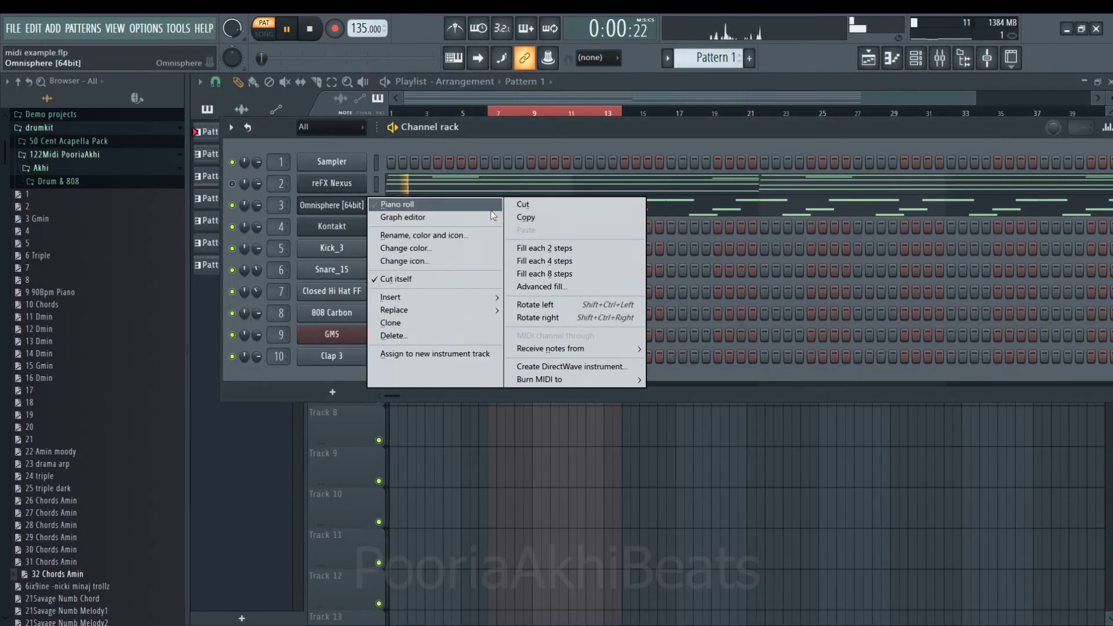
pyautogui.click(524, 204)
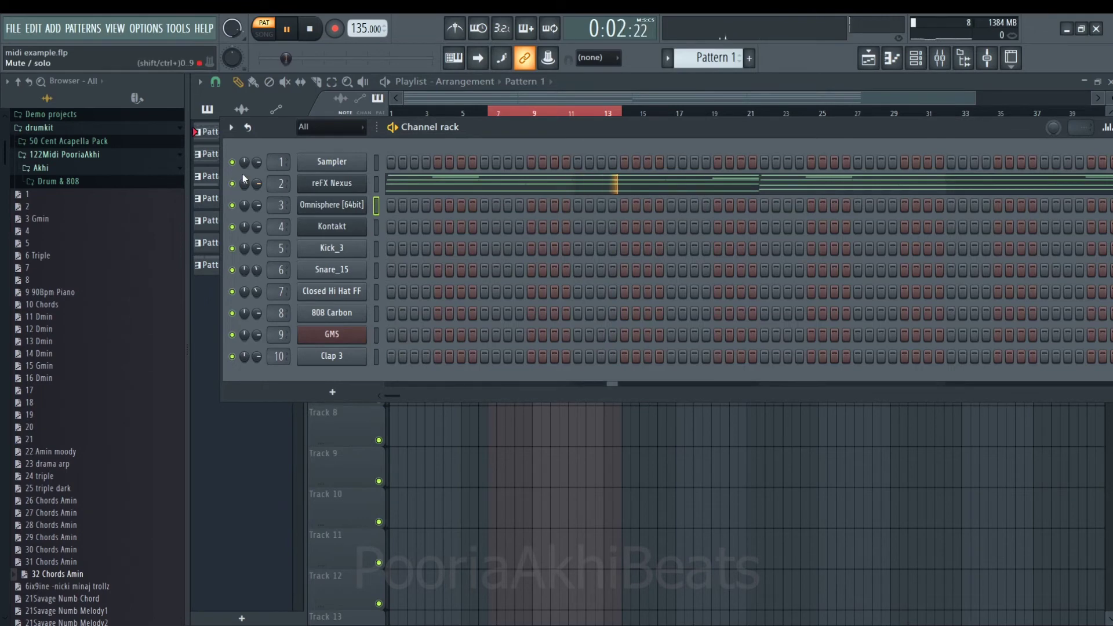
pyautogui.press('F4')
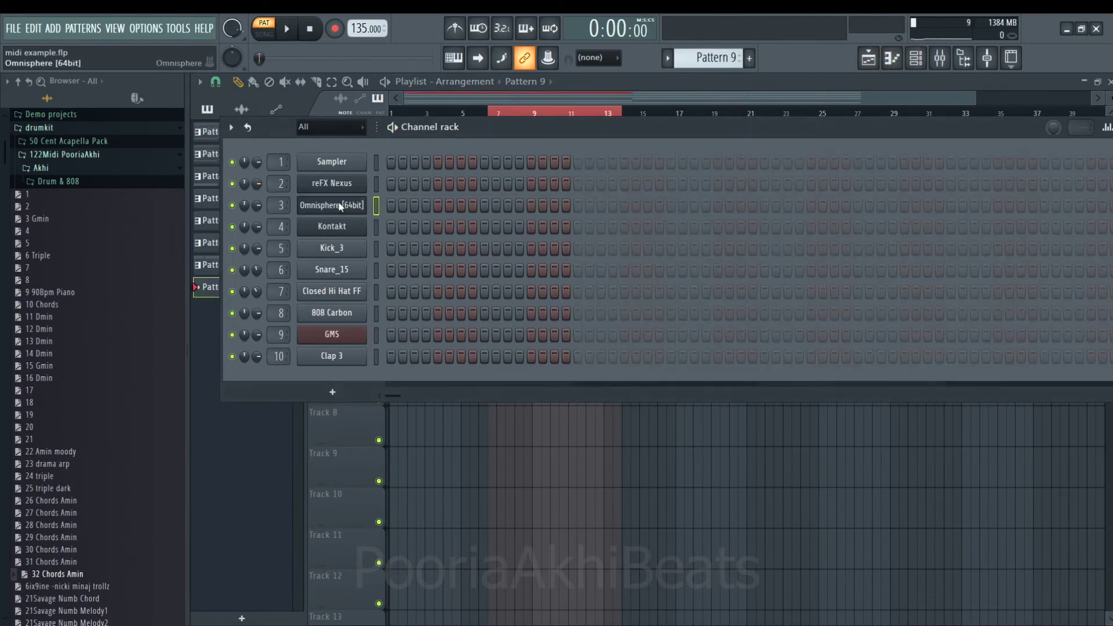
pyautogui.rightClick(340, 207)
pyautogui.click(552, 232)
# Place Pattern 9 on Track 7 at bars 1 and 9, clear the timeline selection and play the arrangement in song mode
pyautogui.click(405, 387)
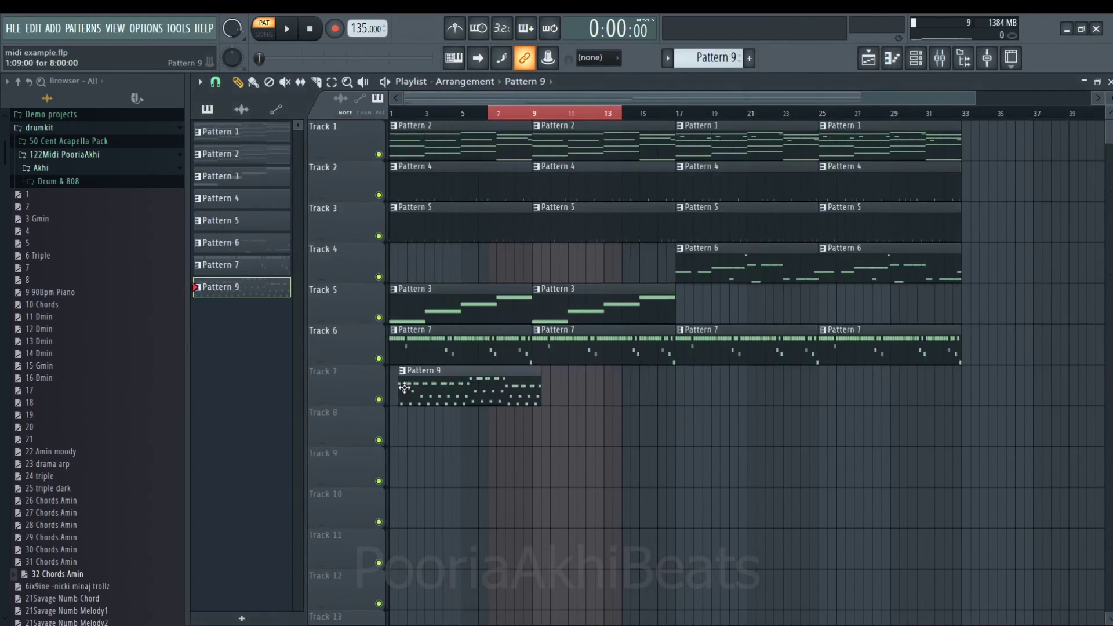
pyautogui.moveTo(404, 387); pyautogui.dragTo(320, 388)
pyautogui.press('l')
pyautogui.press('space')
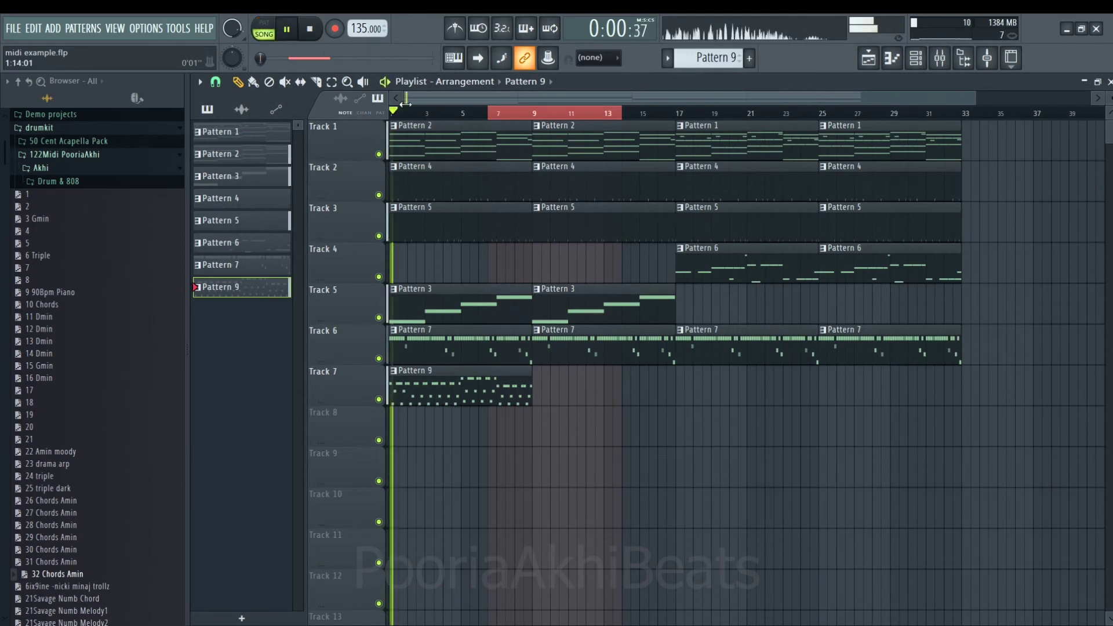
pyautogui.click(394, 113)
pyautogui.doubleClick(396, 115)
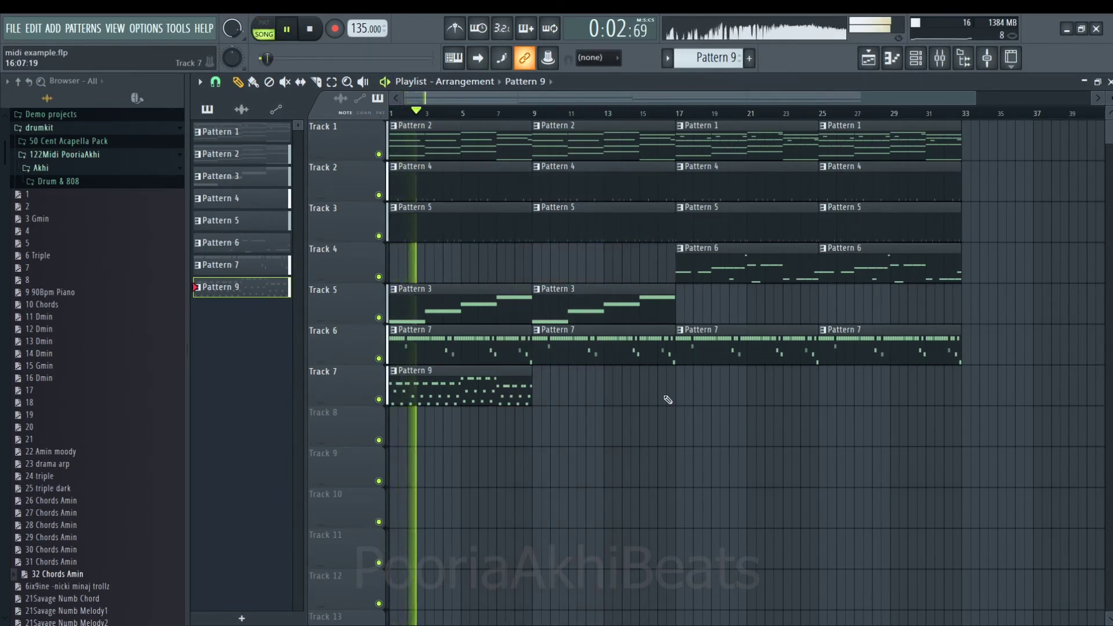
pyautogui.click(538, 389)
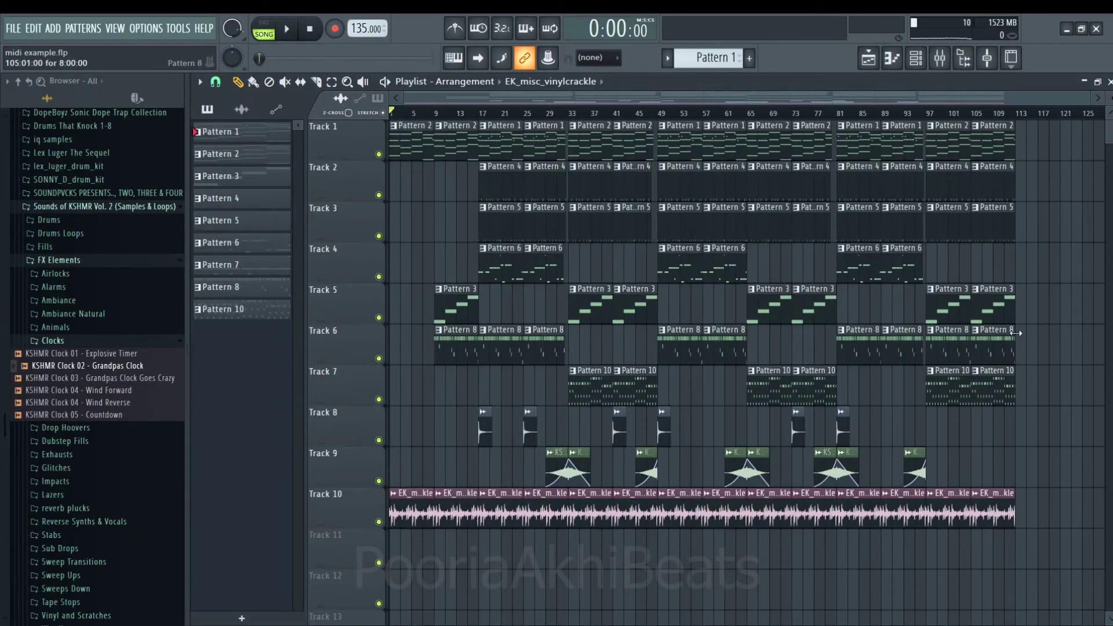
# Examine the vinyl crackle clips along Track 10 and the EK_misc_vinylcrackle sample settings
pyautogui.moveTo(1080, 501); pyautogui.dragTo(847, 498)
pyautogui.moveTo(1067, 510); pyautogui.dragTo(557, 538)
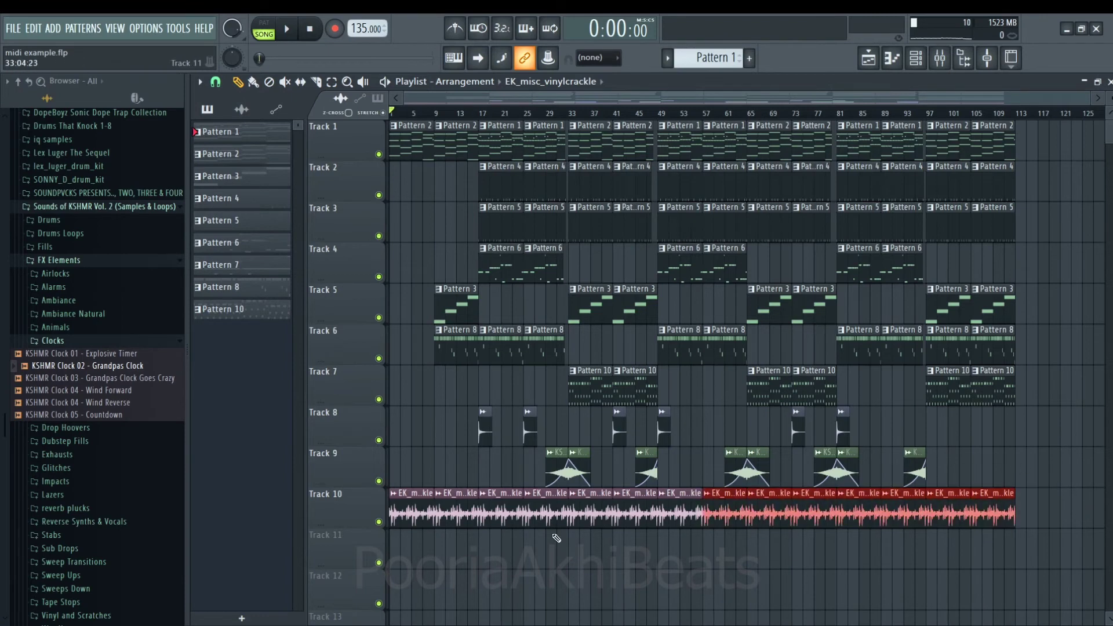
pyautogui.doubleClick(420, 493)
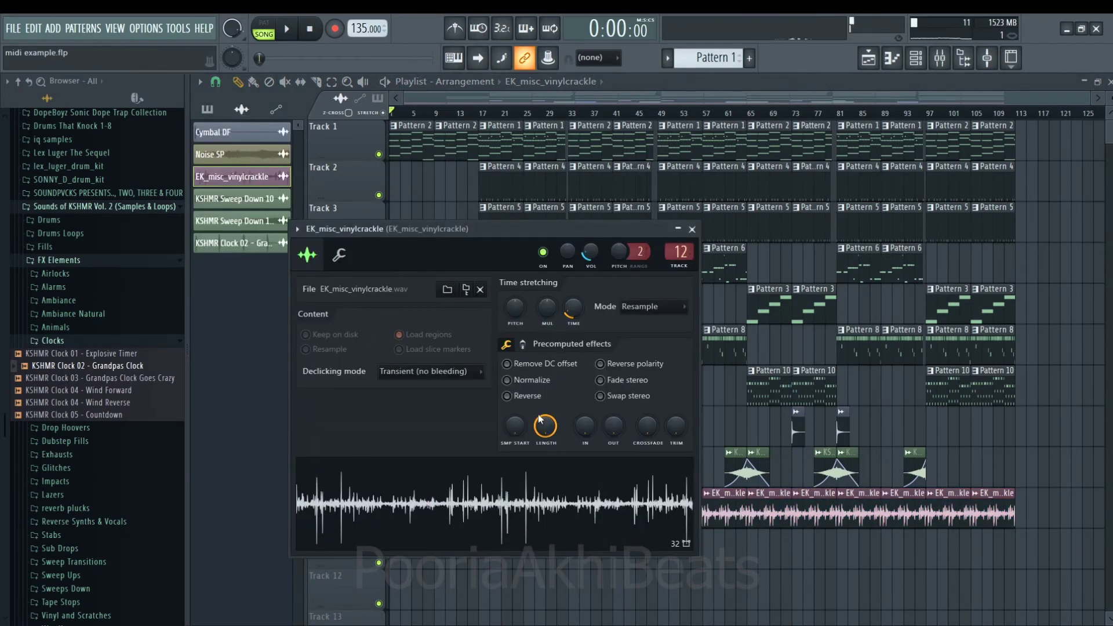
pyautogui.click(784, 565)
pyautogui.moveTo(1059, 504); pyautogui.dragTo(388, 594)
# Set the time stretching mode of the reversed KSHMR Sweep Down 10 #2 sample on Track 9 to Stretch and close its settings
pyautogui.click(552, 464)
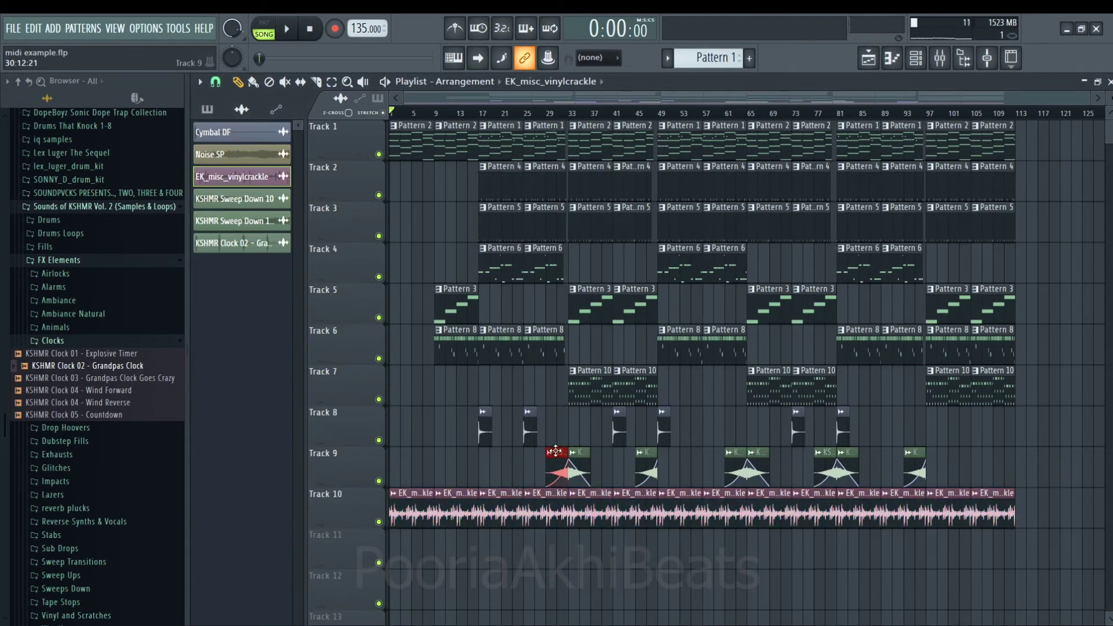
pyautogui.doubleClick(555, 451)
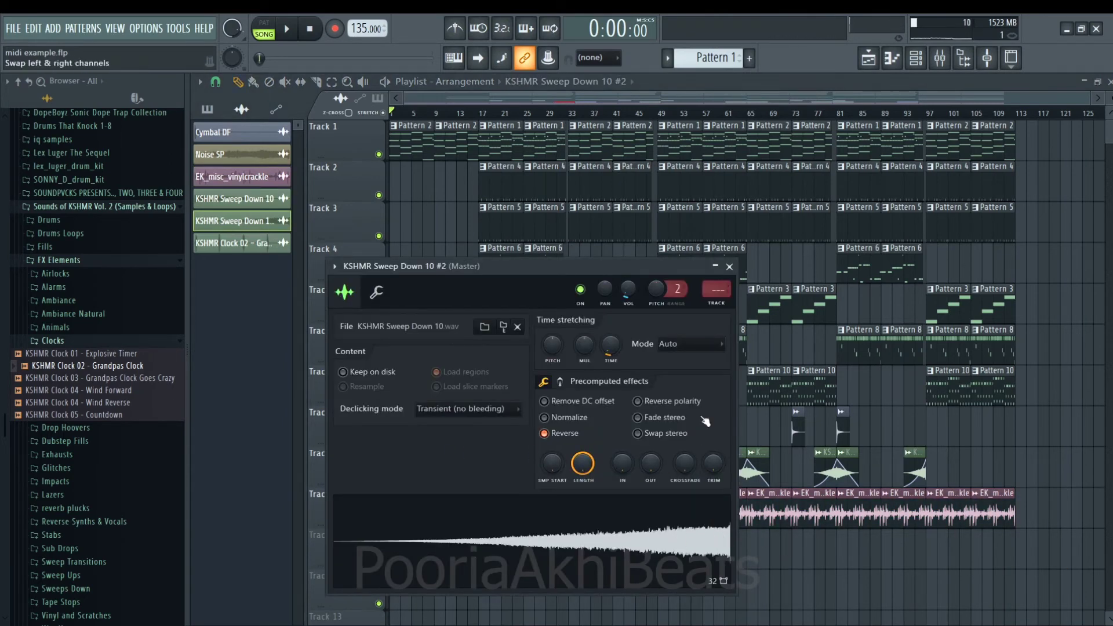
pyautogui.click(700, 345)
pyautogui.click(678, 383)
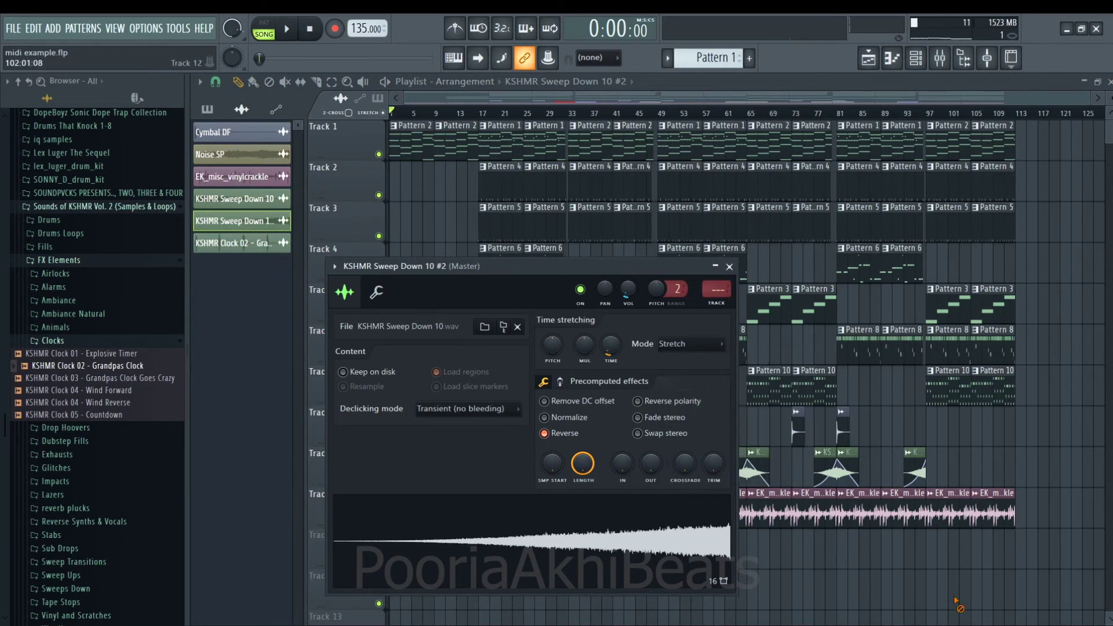
pyautogui.press('Escape')
# Inspect the Cymbal DF sample settings from Track 8, close them and play the full arrangement
pyautogui.doubleClick(617, 431)
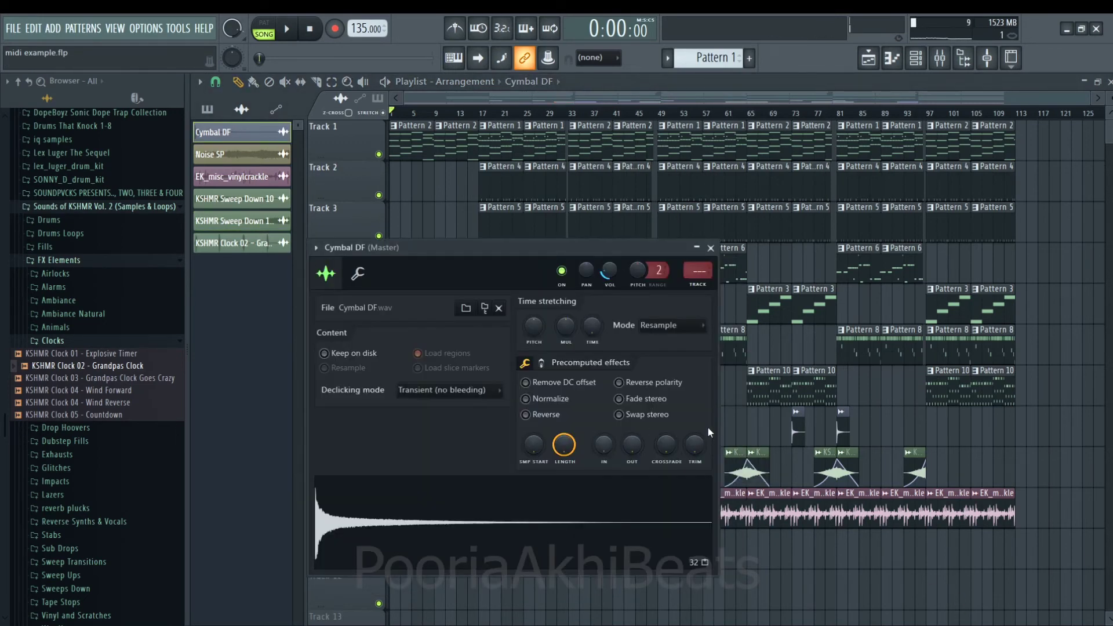
pyautogui.click(711, 248)
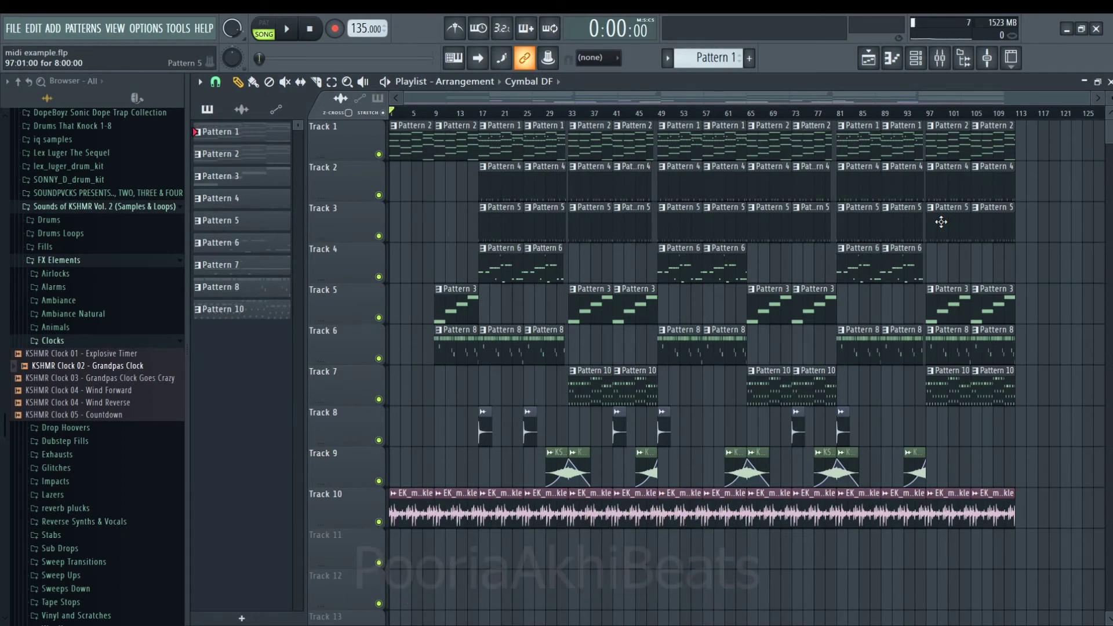
pyautogui.press('space')
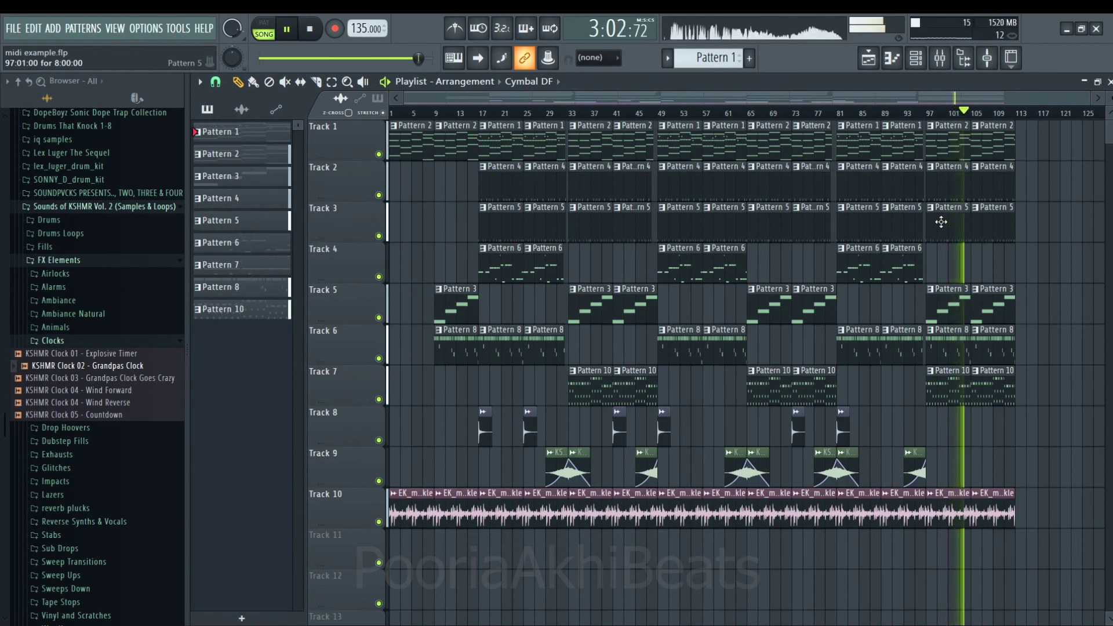
# Add another Pattern 2 clip at bar 113 on Track 1 to extend the chords past the end
pyautogui.click(1003, 150)
pyautogui.click(1023, 160)
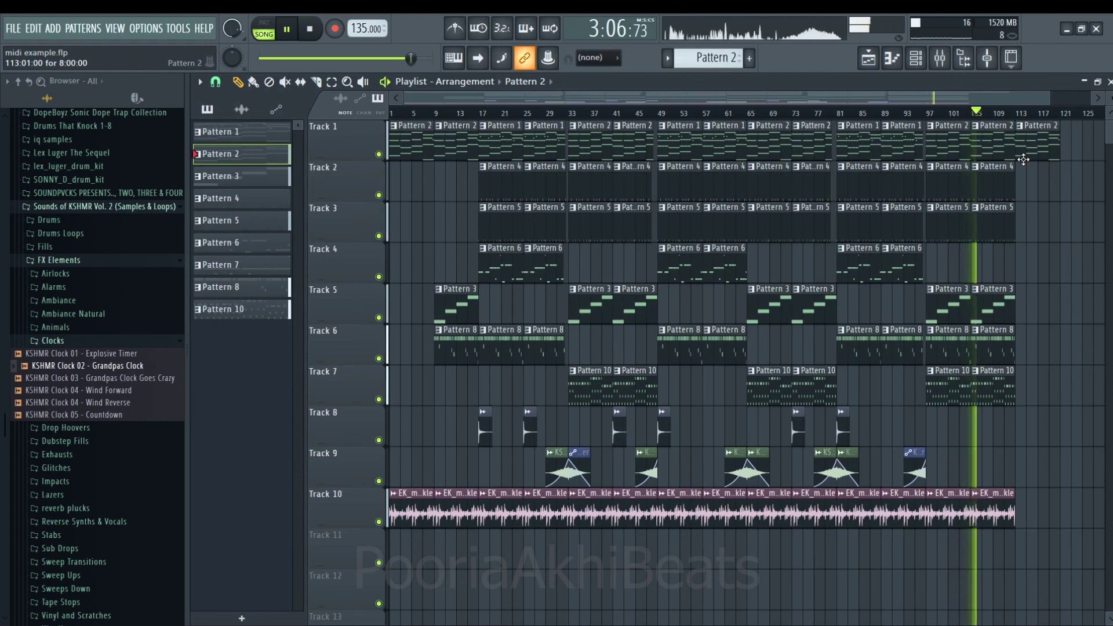